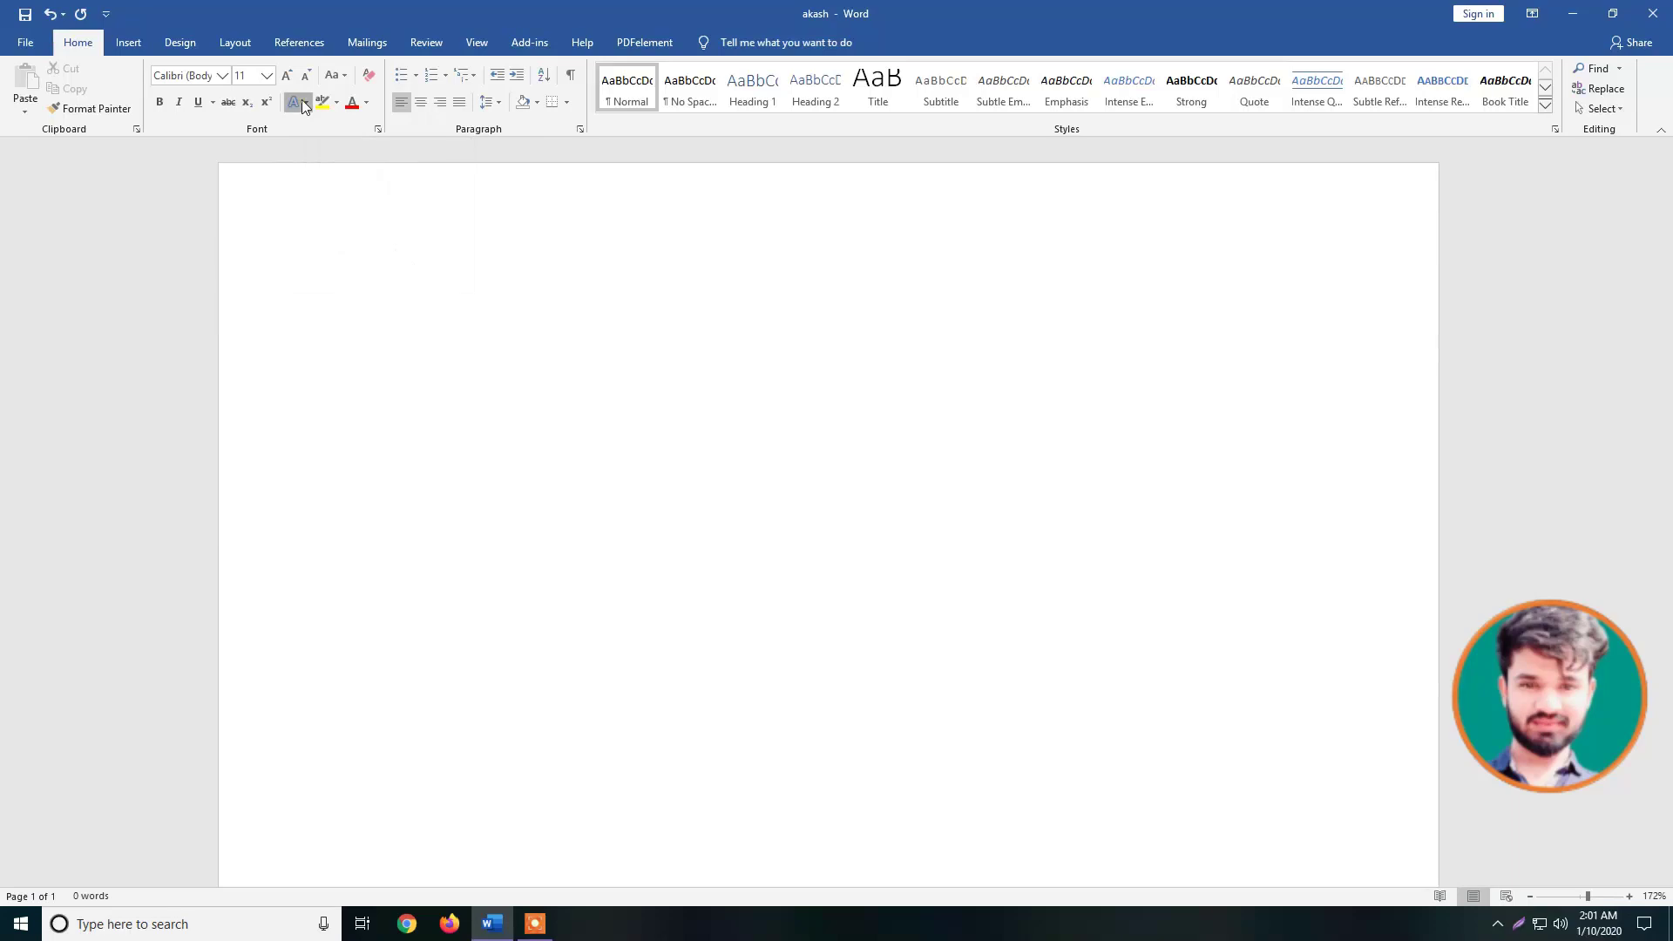
- Type 'akash' and apply the silver gradient text effect preset to it
left_click(304, 103)
left_click(595, 312)
type("a")
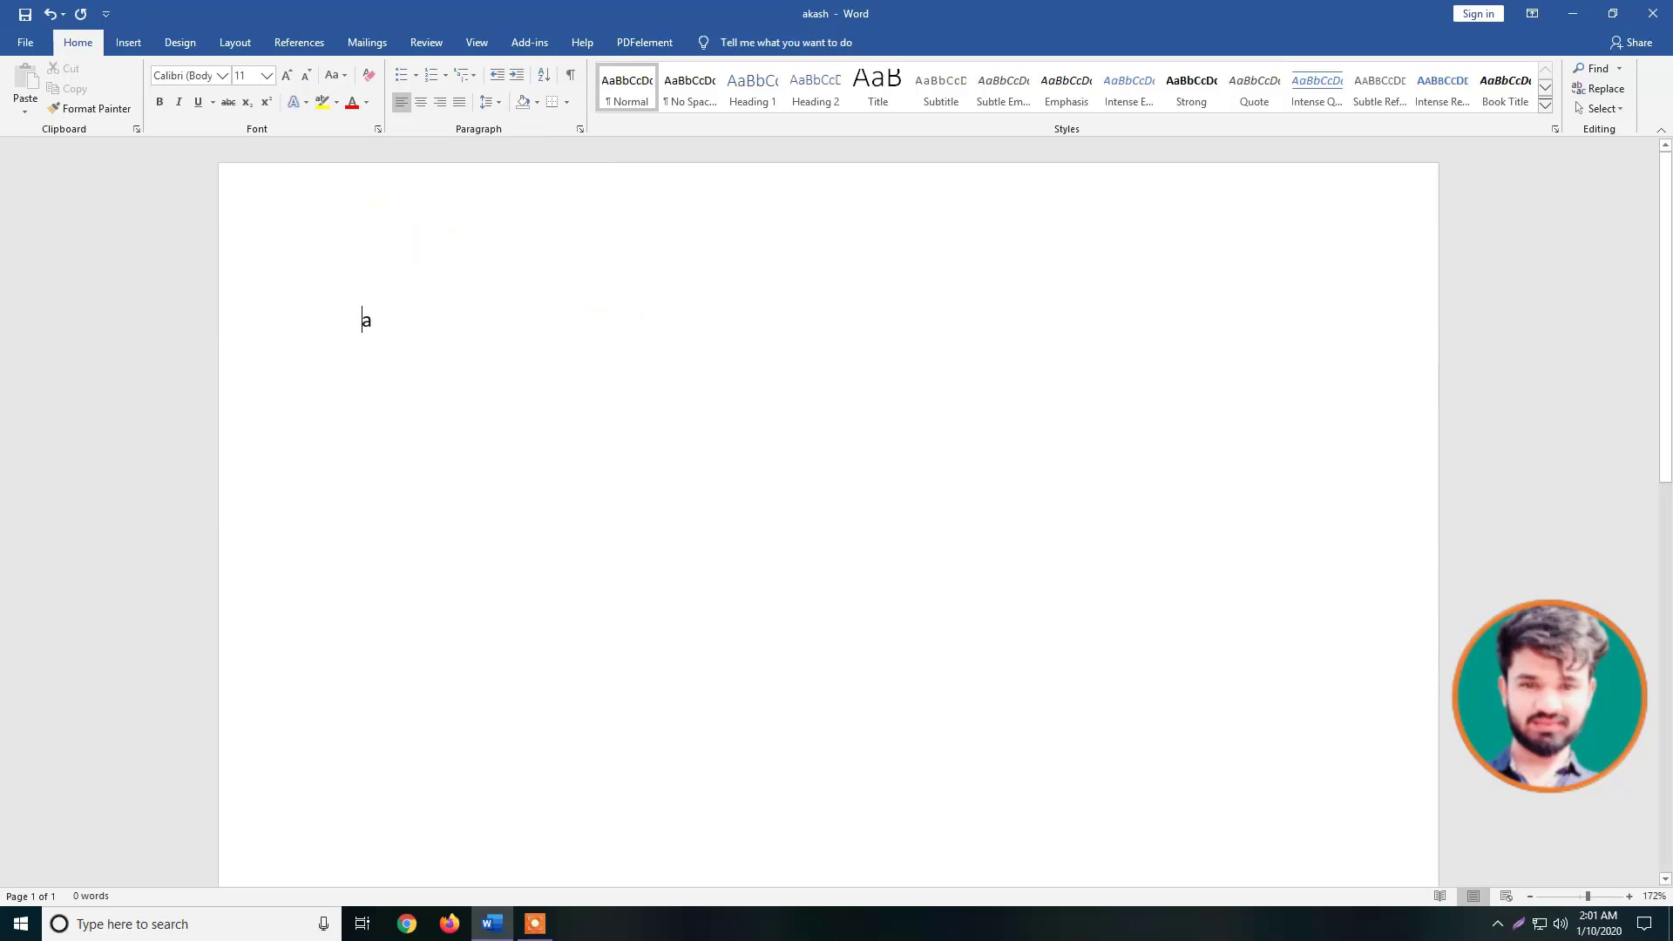
type("kash")
left_click_drag(414, 321, 360, 322)
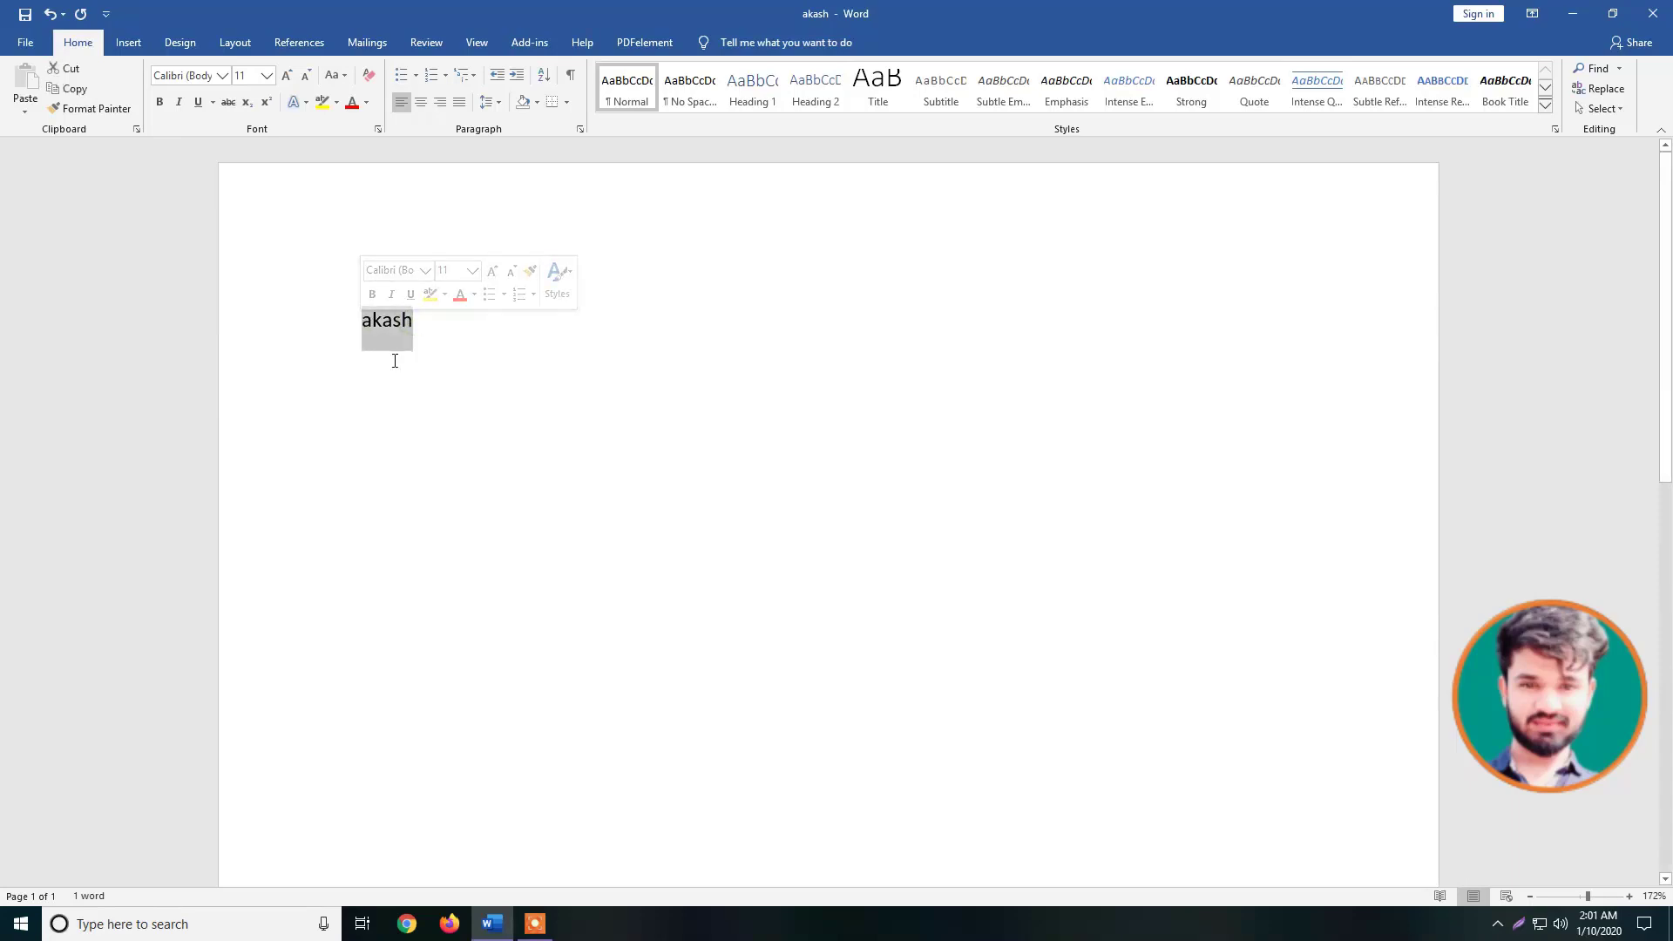
left_click(305, 103)
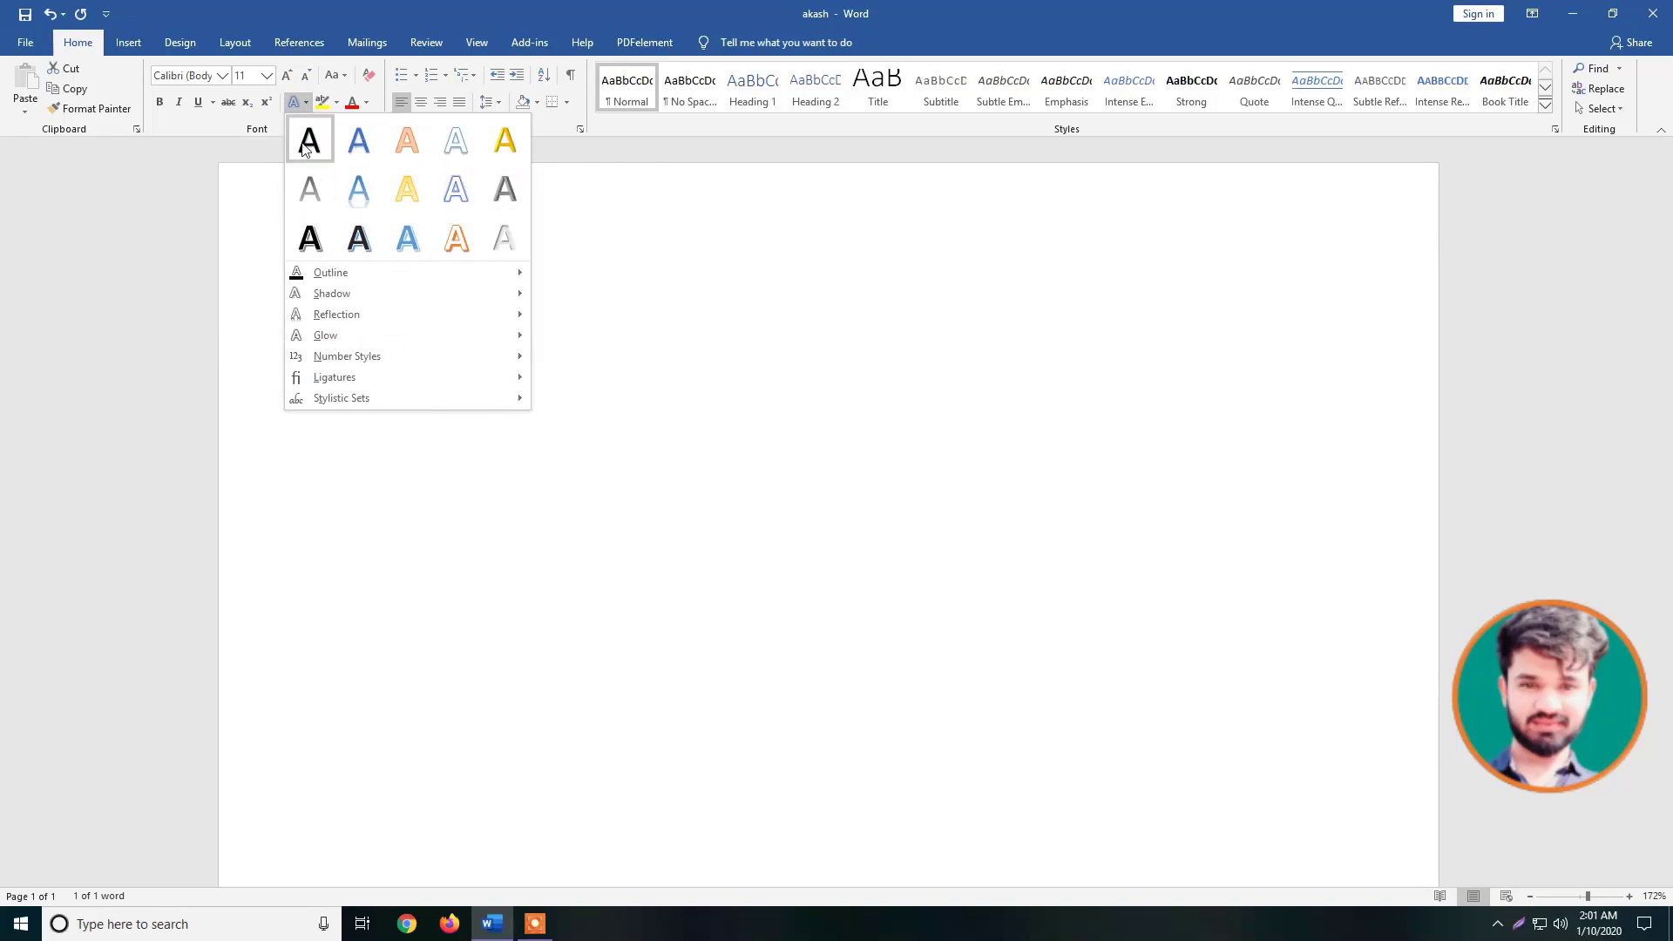
left_click(505, 240)
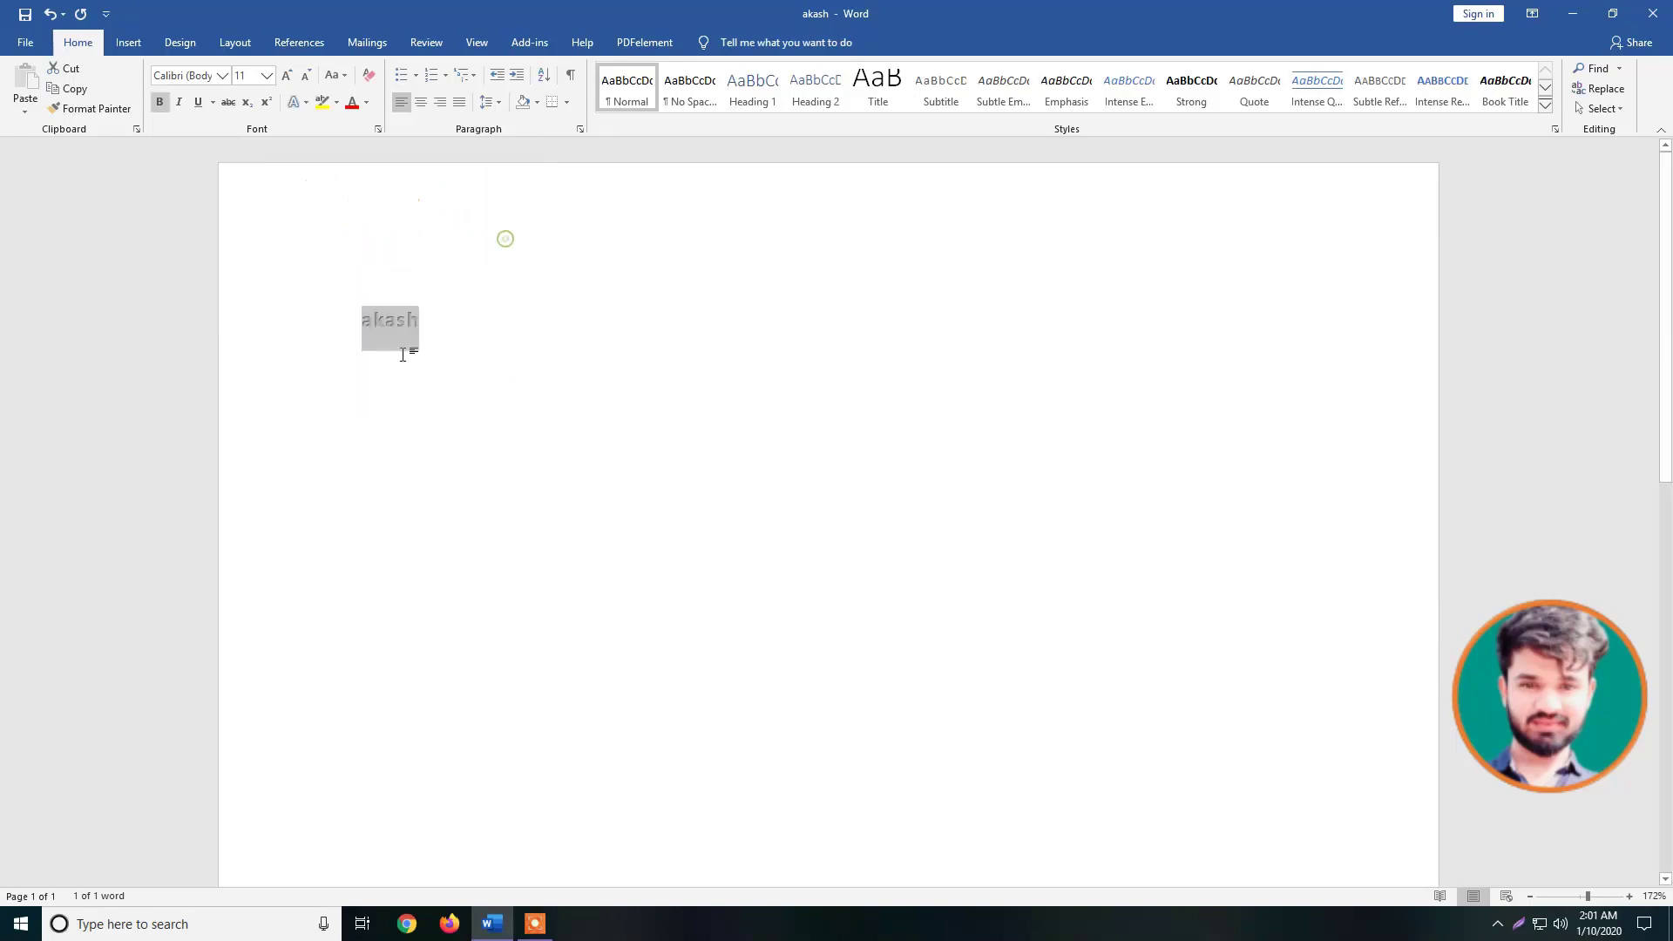
- Enlarge akash to 28 pt with four font-size increases
left_click(286, 77)
left_click(286, 77)
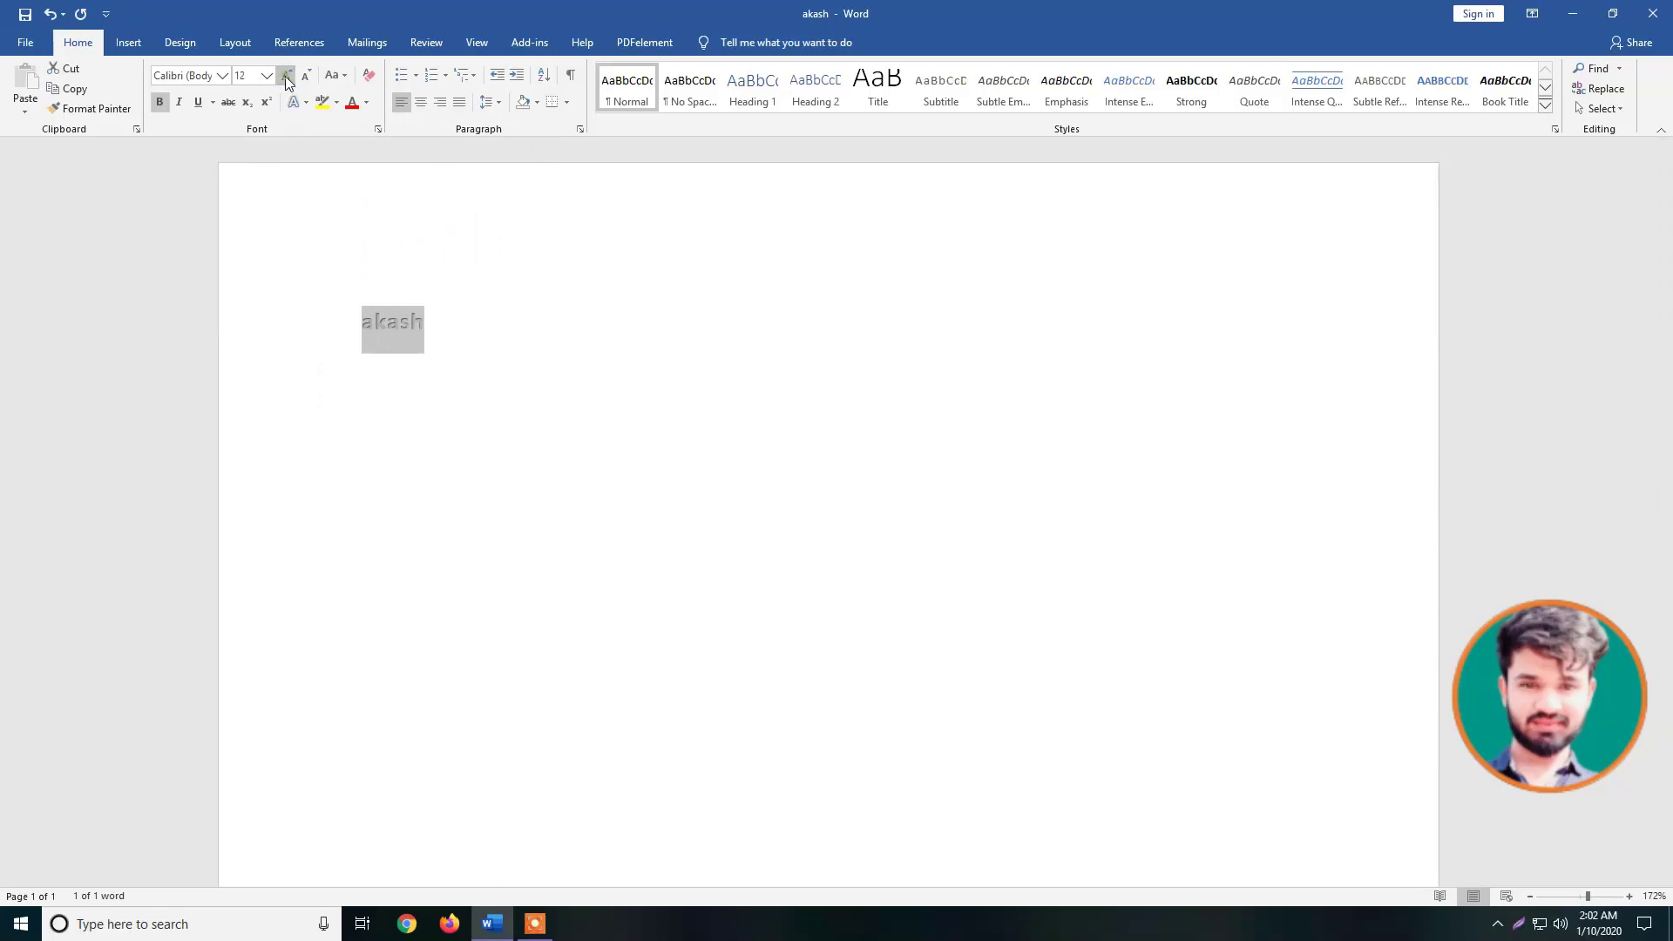
left_click(285, 76)
left_click(286, 76)
left_click(286, 77)
left_click(286, 76)
left_click(286, 77)
left_click(286, 77)
left_click(286, 76)
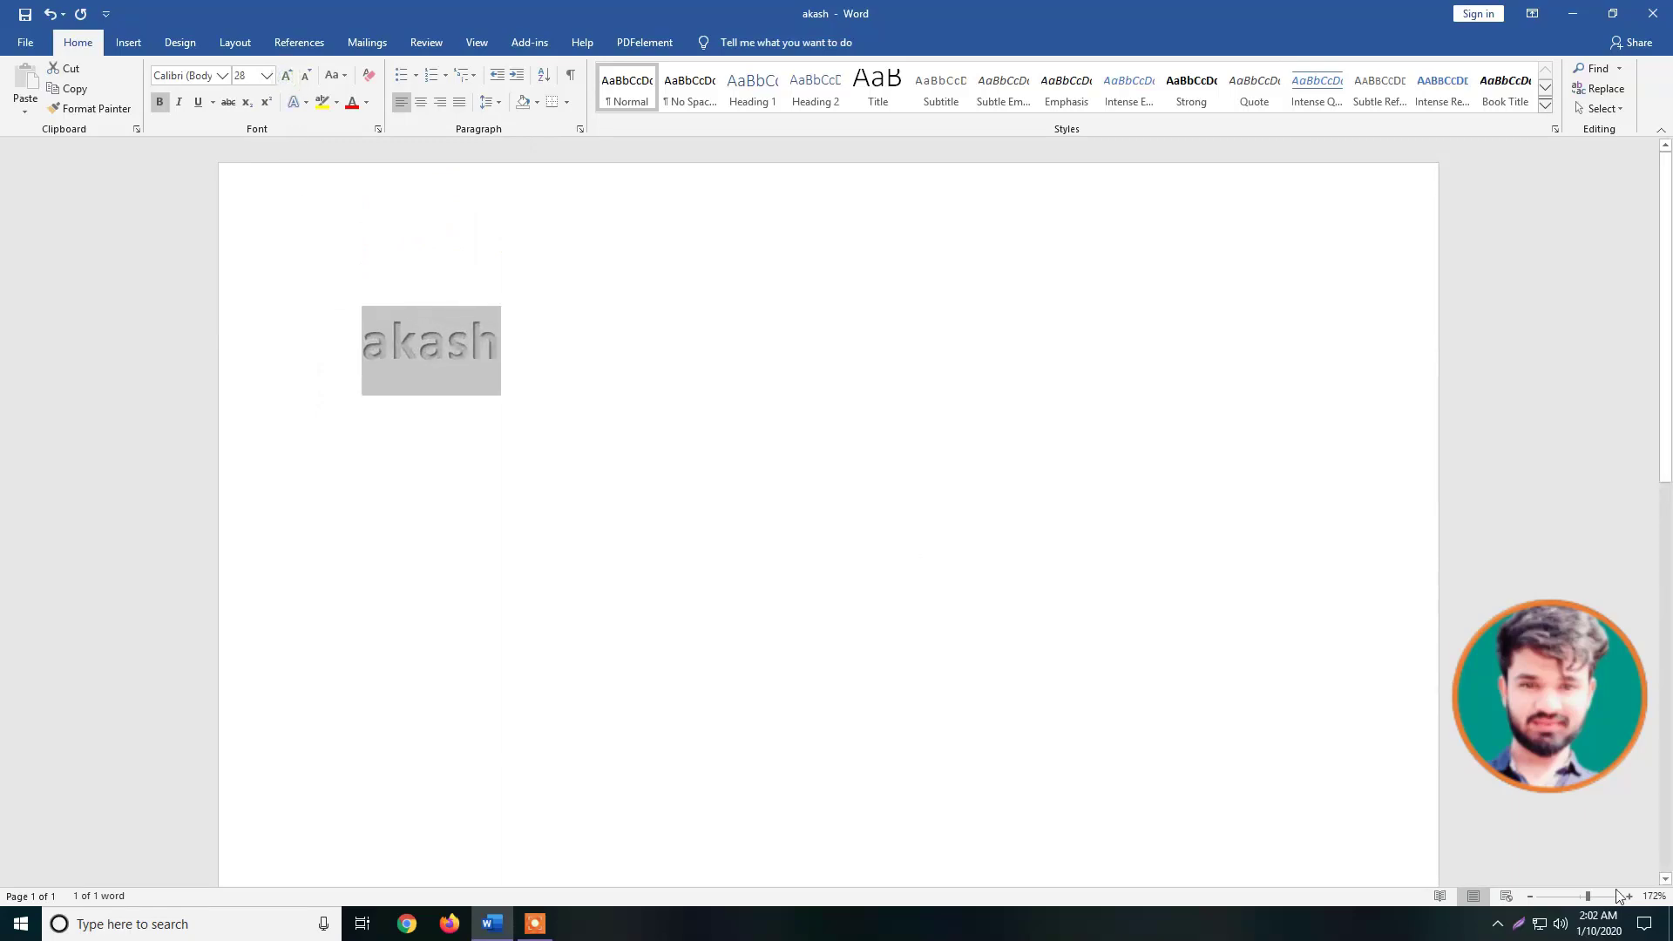
left_click(1629, 897)
left_click(1629, 897)
left_click(1629, 897)
left_click(1629, 897)
left_click(1629, 897)
left_click(1629, 897)
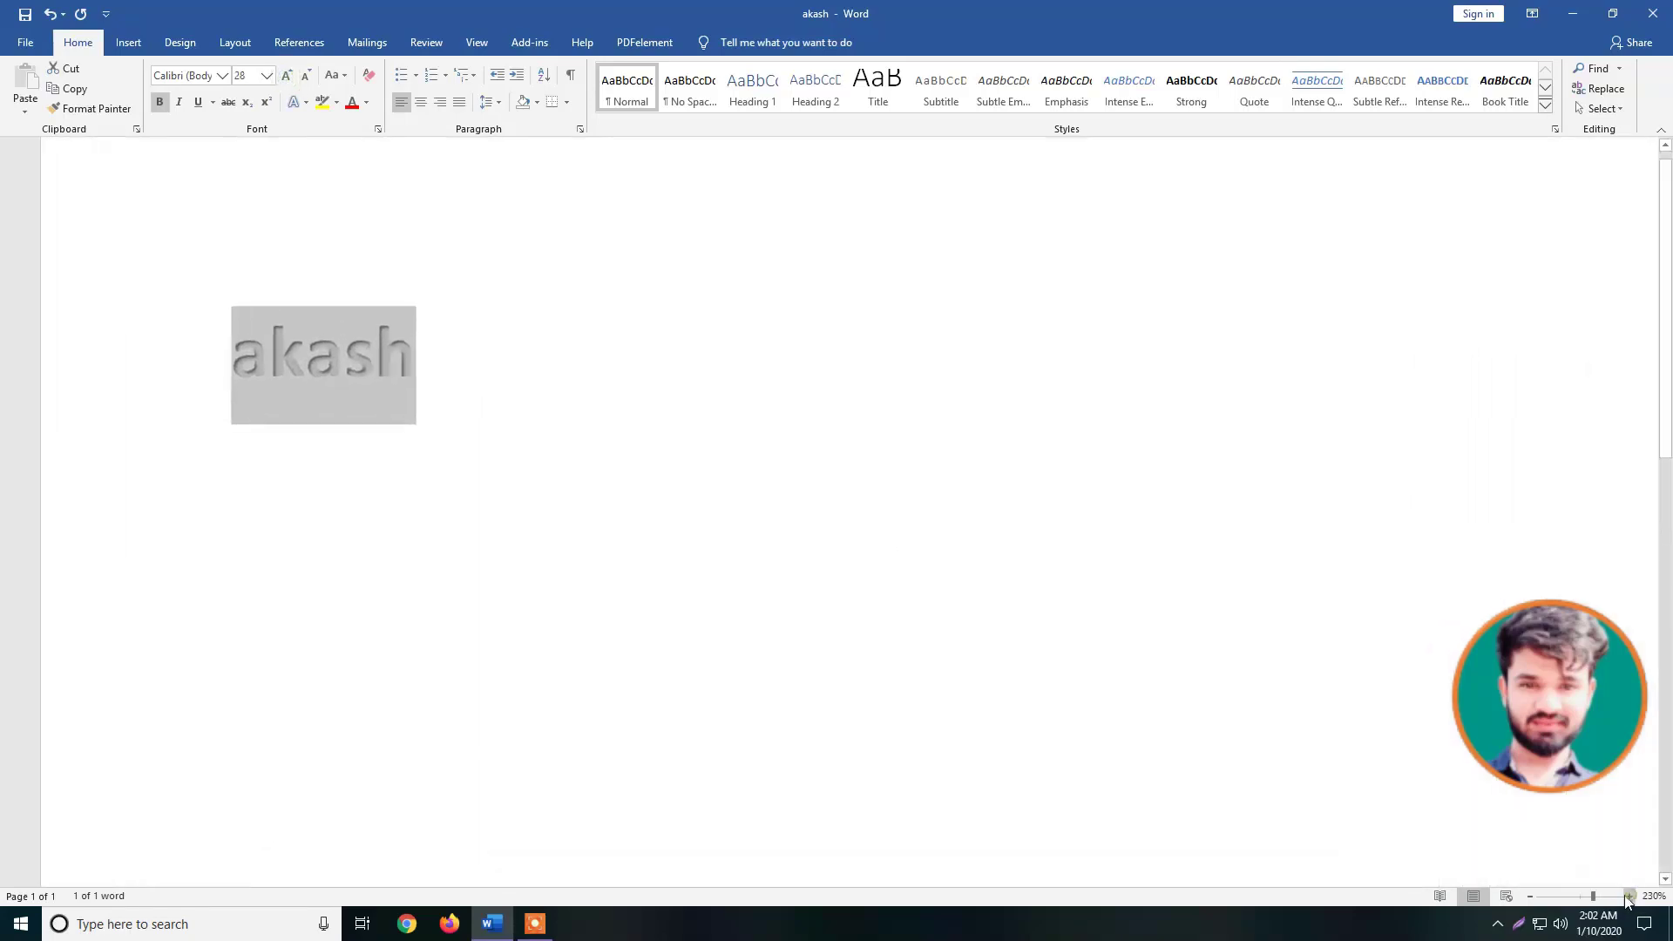
- Indent akash to the right with two tabs
left_click(261, 392)
key("Tab")
key("Tab")
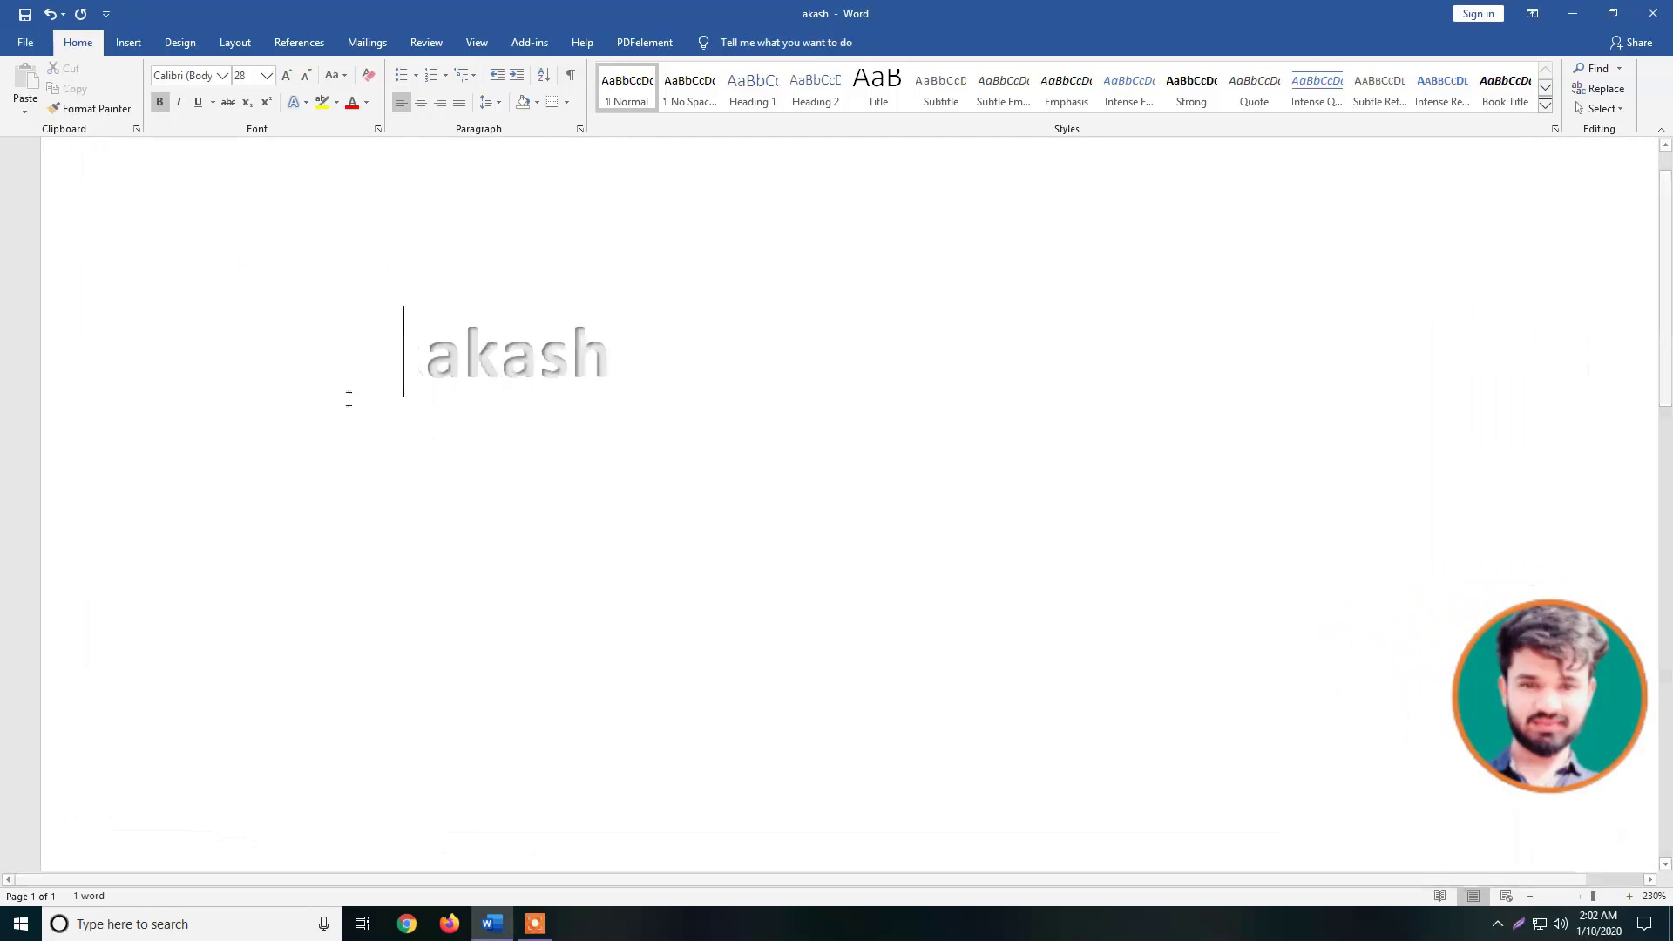
key("Tab")
key("Tab")
key("Tab")
- Replace the gradient on akash with the first, plain black text effect preset
left_click_drag(903, 371, 715, 371)
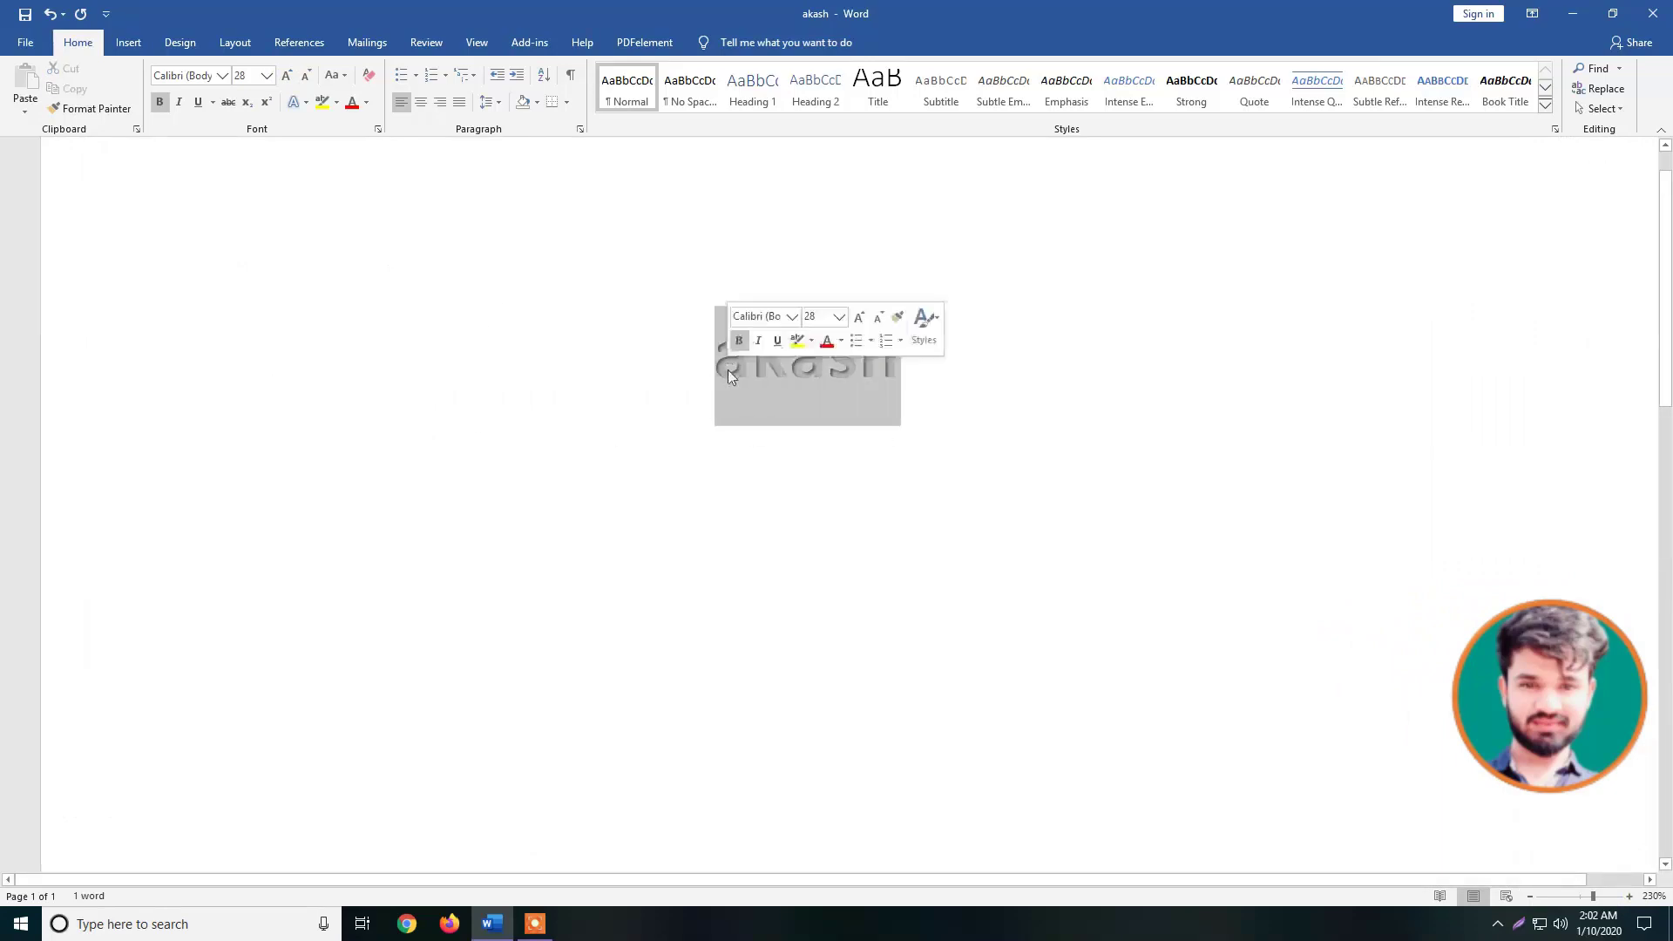
left_click(301, 103)
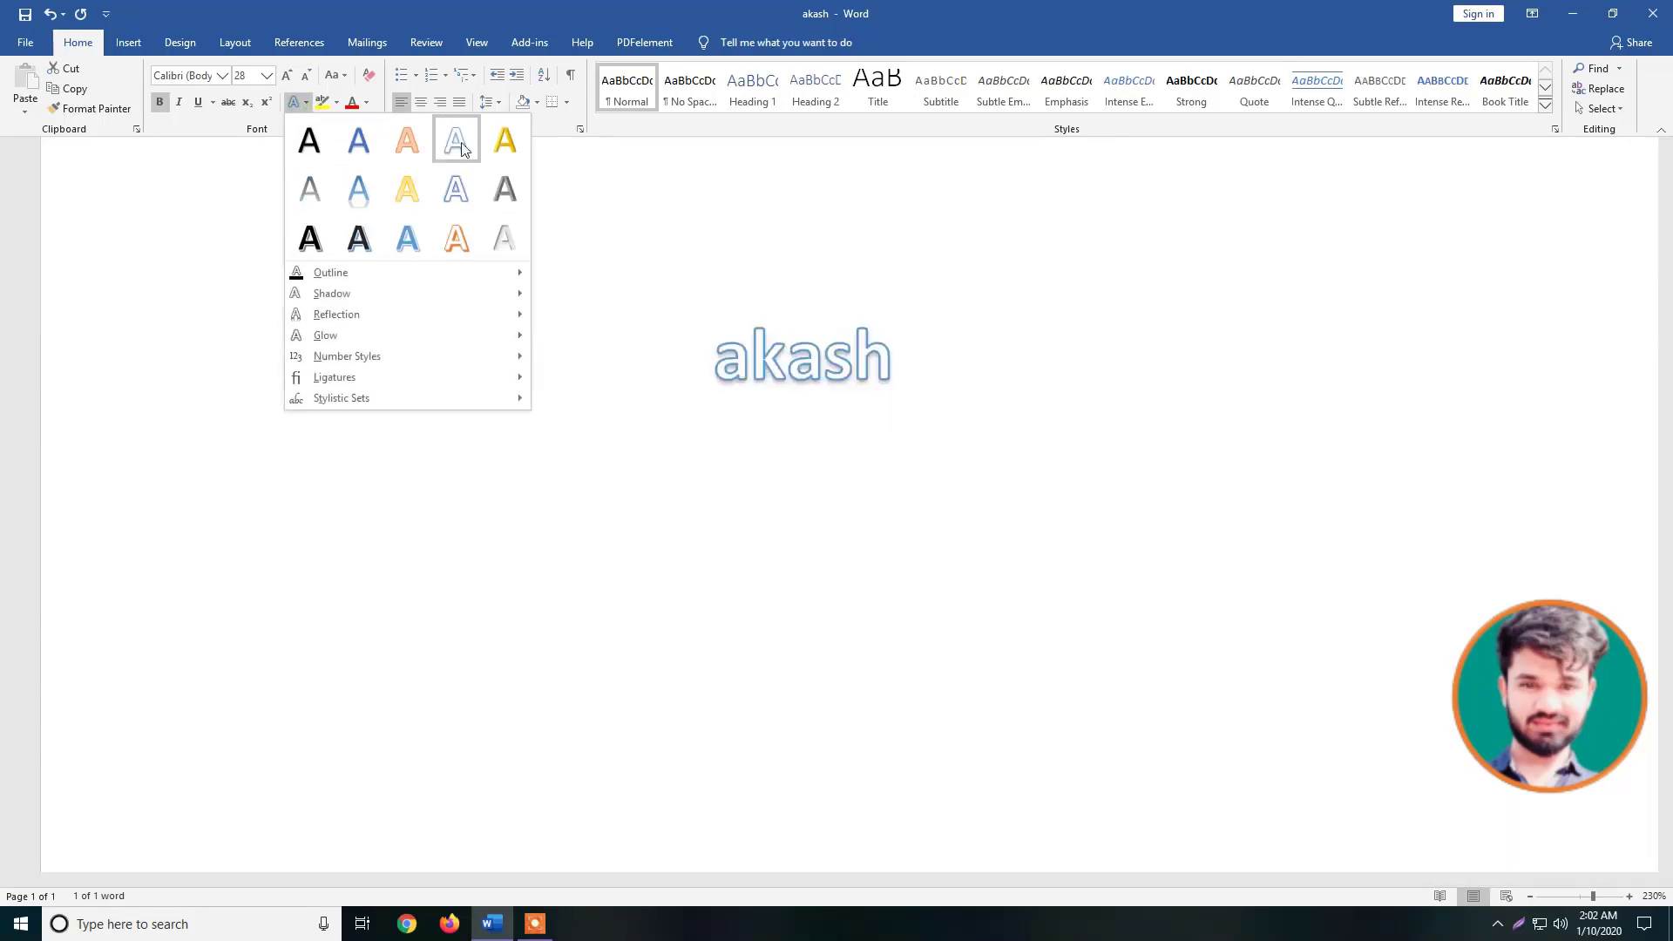
left_click(322, 146)
left_click(296, 102)
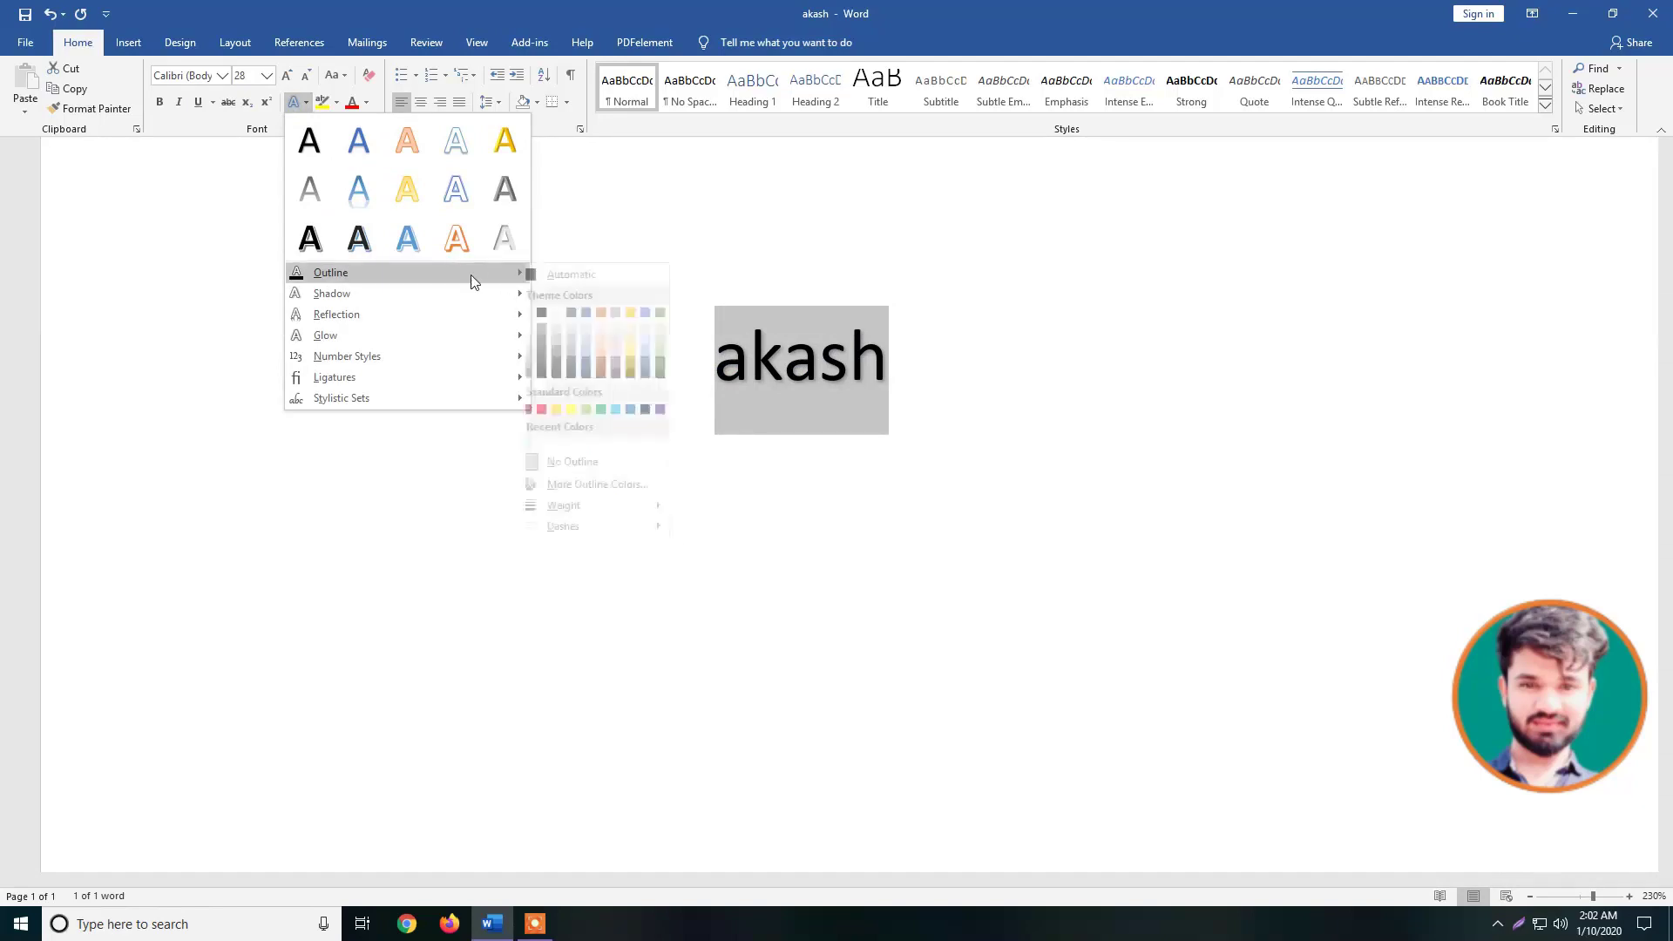
left_click(387, 510)
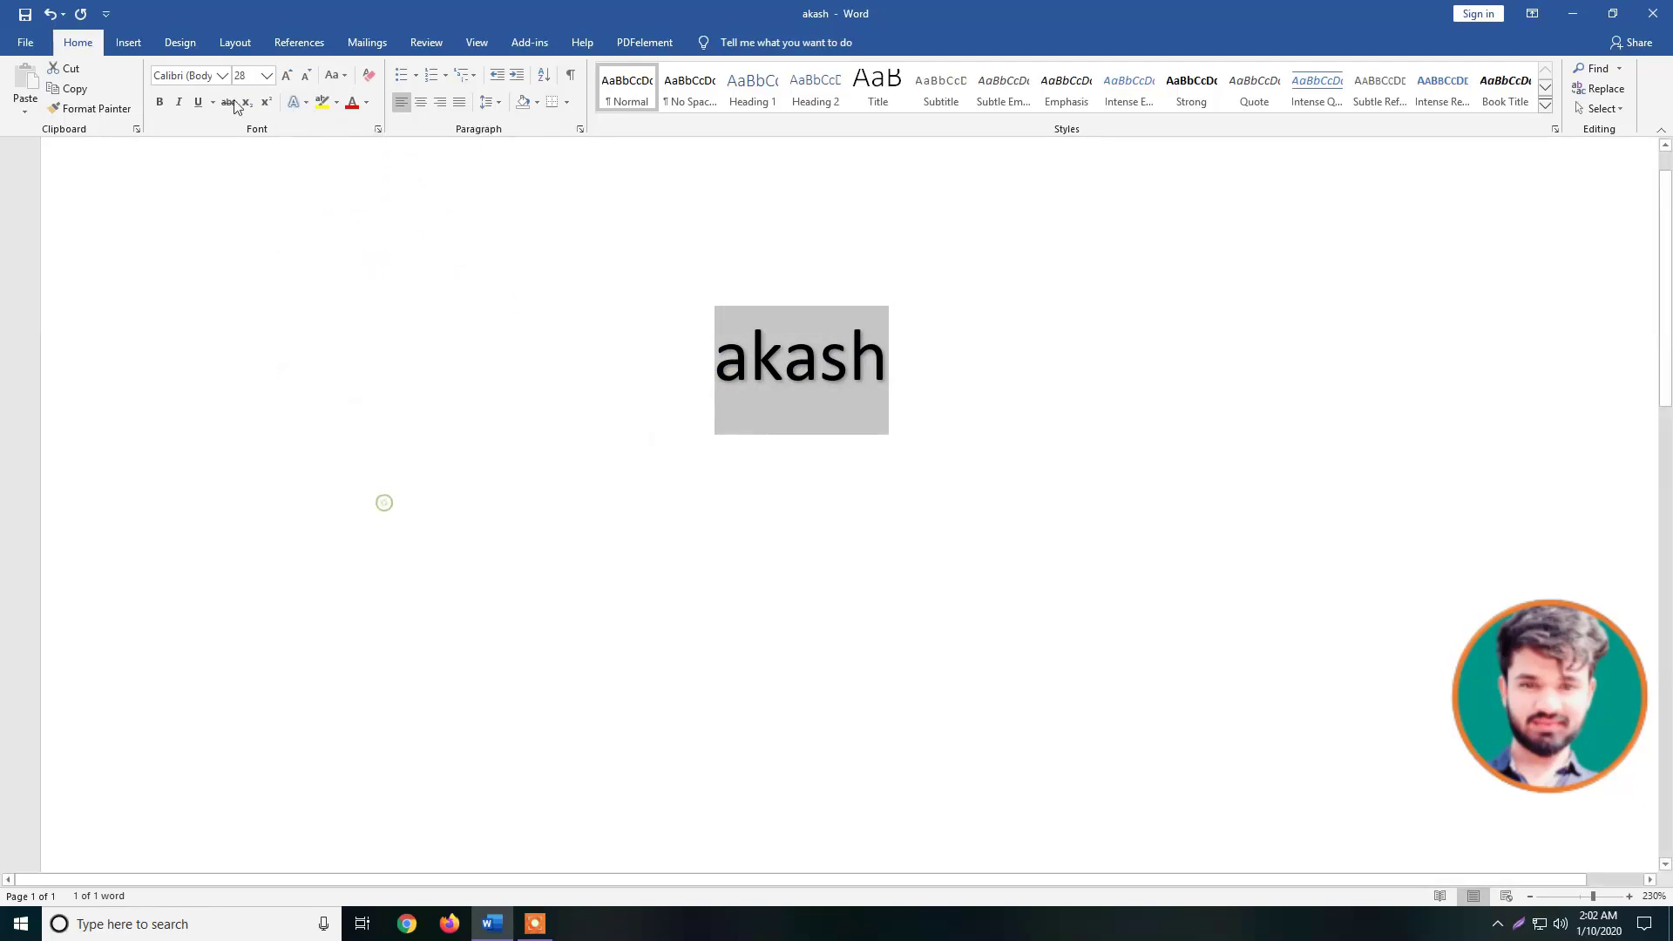
- Draw an oval circle to the left of akash
left_click(128, 42)
left_click(283, 122)
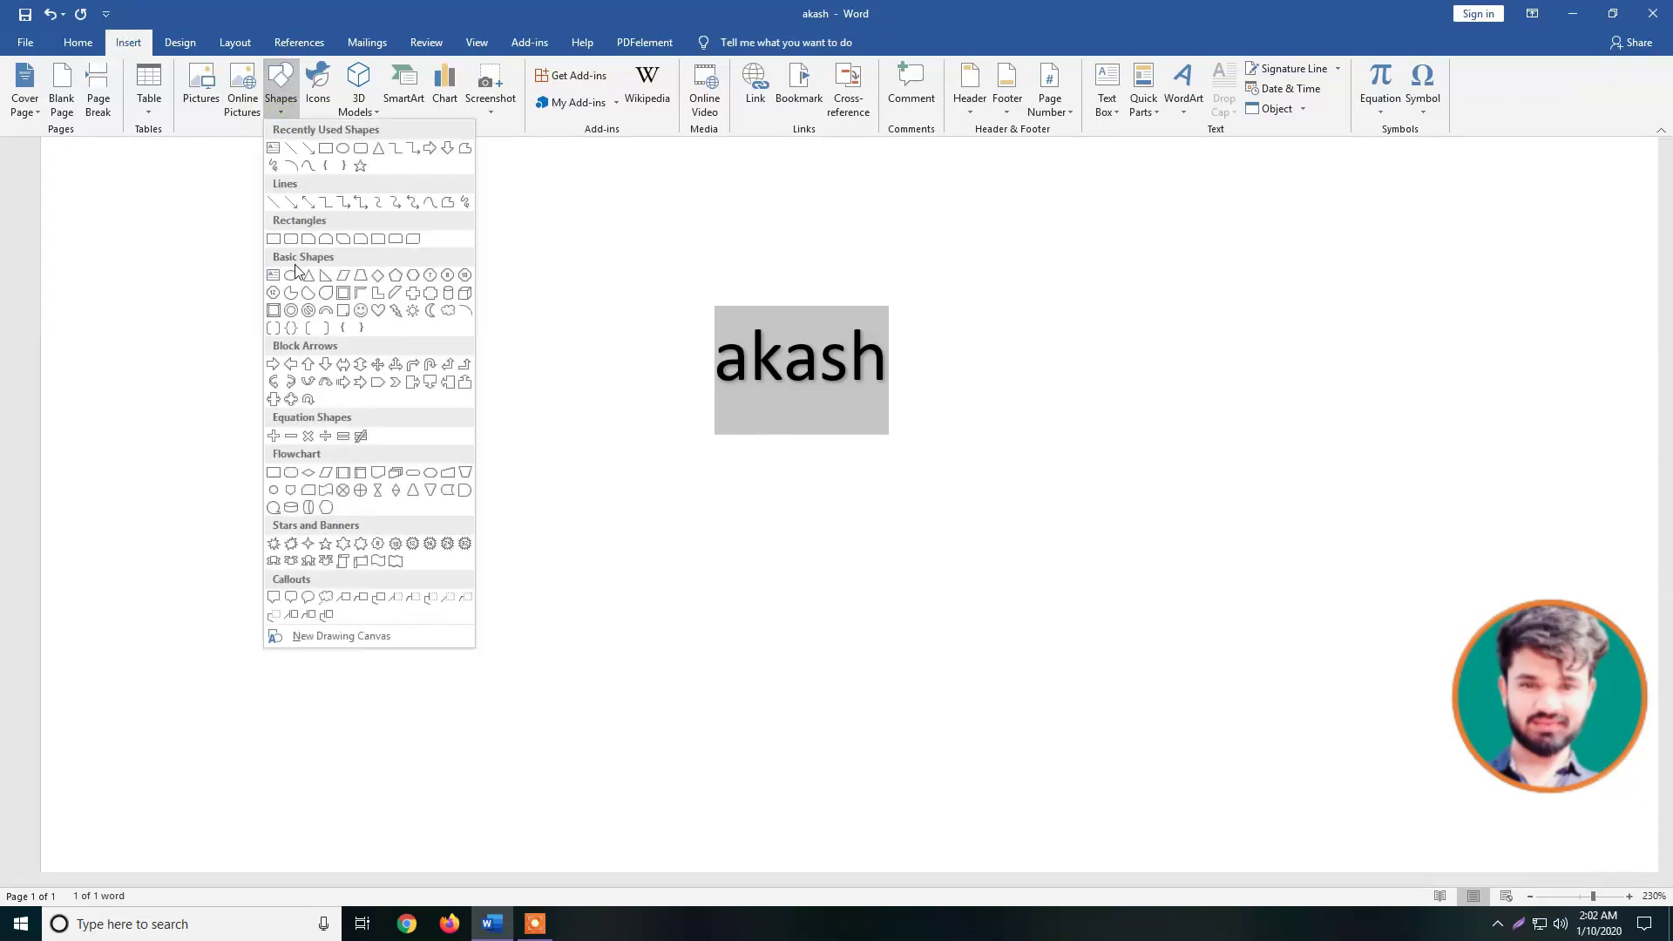
left_click(289, 271)
left_click_drag(235, 300, 603, 671)
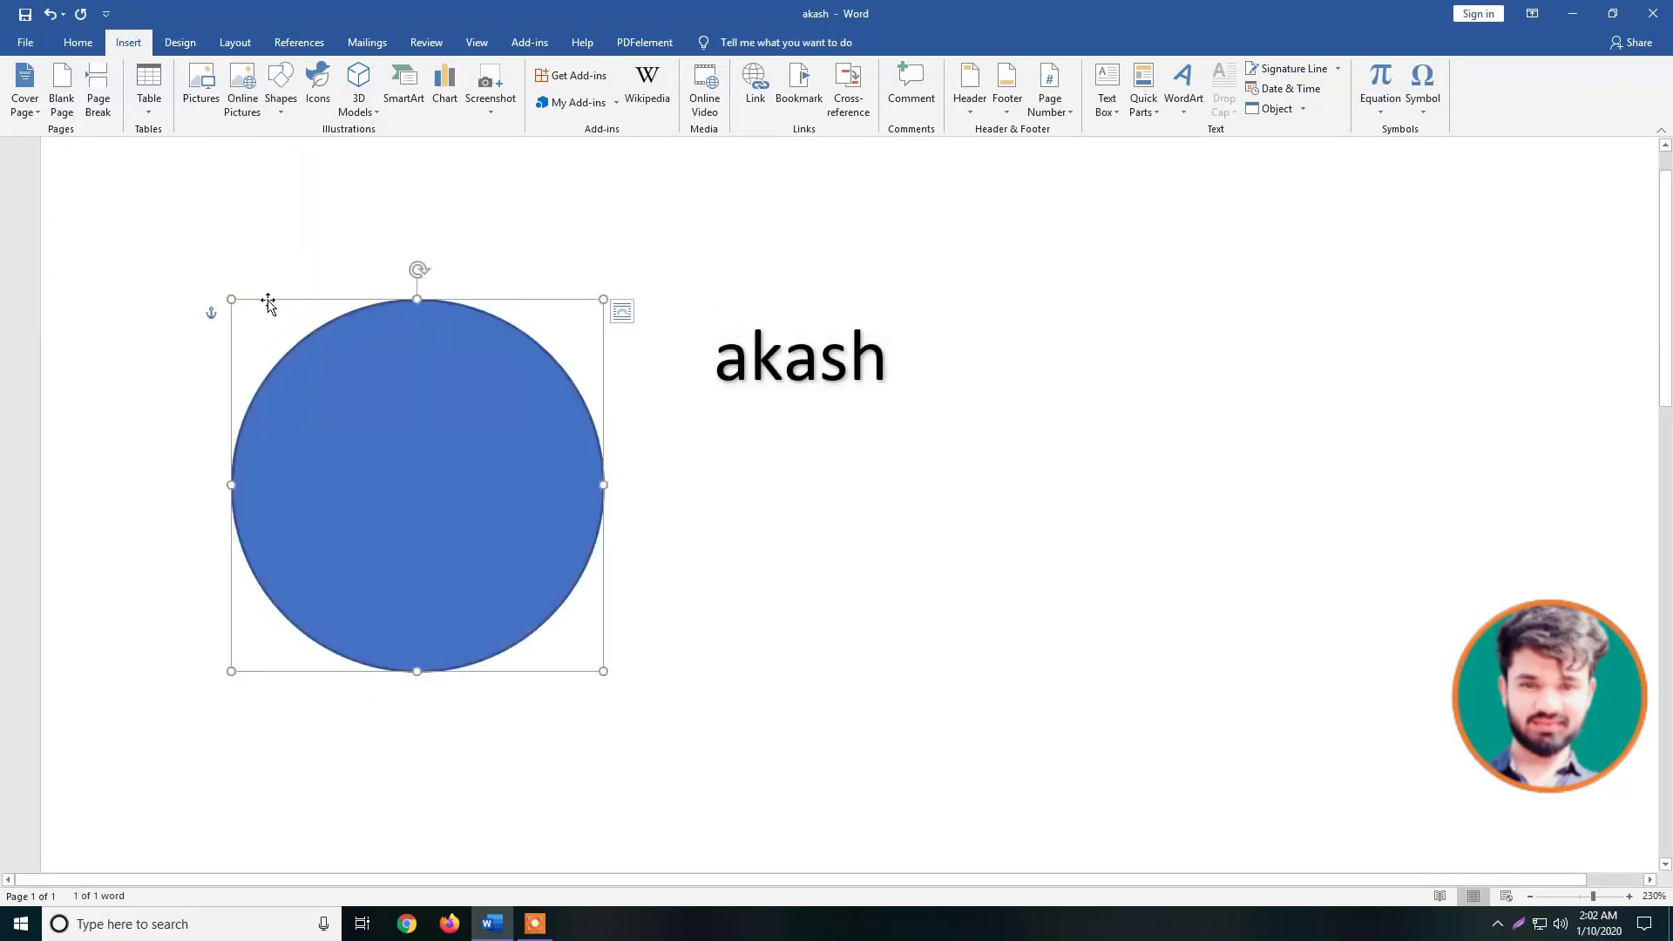
left_click(128, 42)
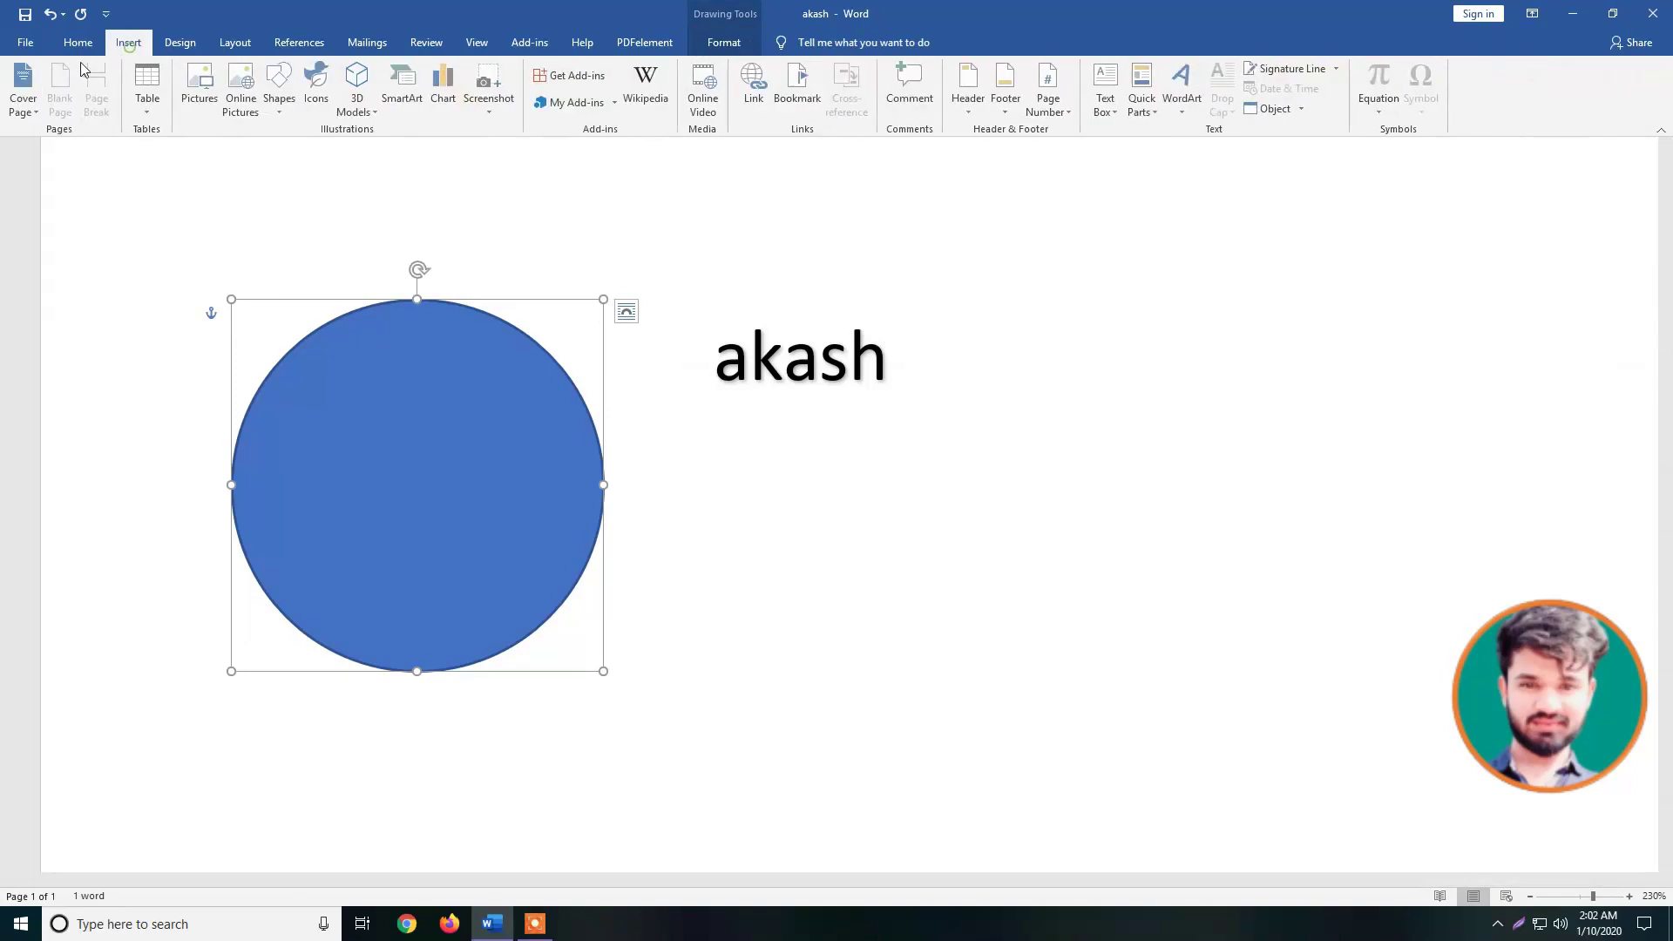
- Fill the circle black and give it a 6 pt outline, leaving it selected
left_click(722, 42)
left_click(634, 68)
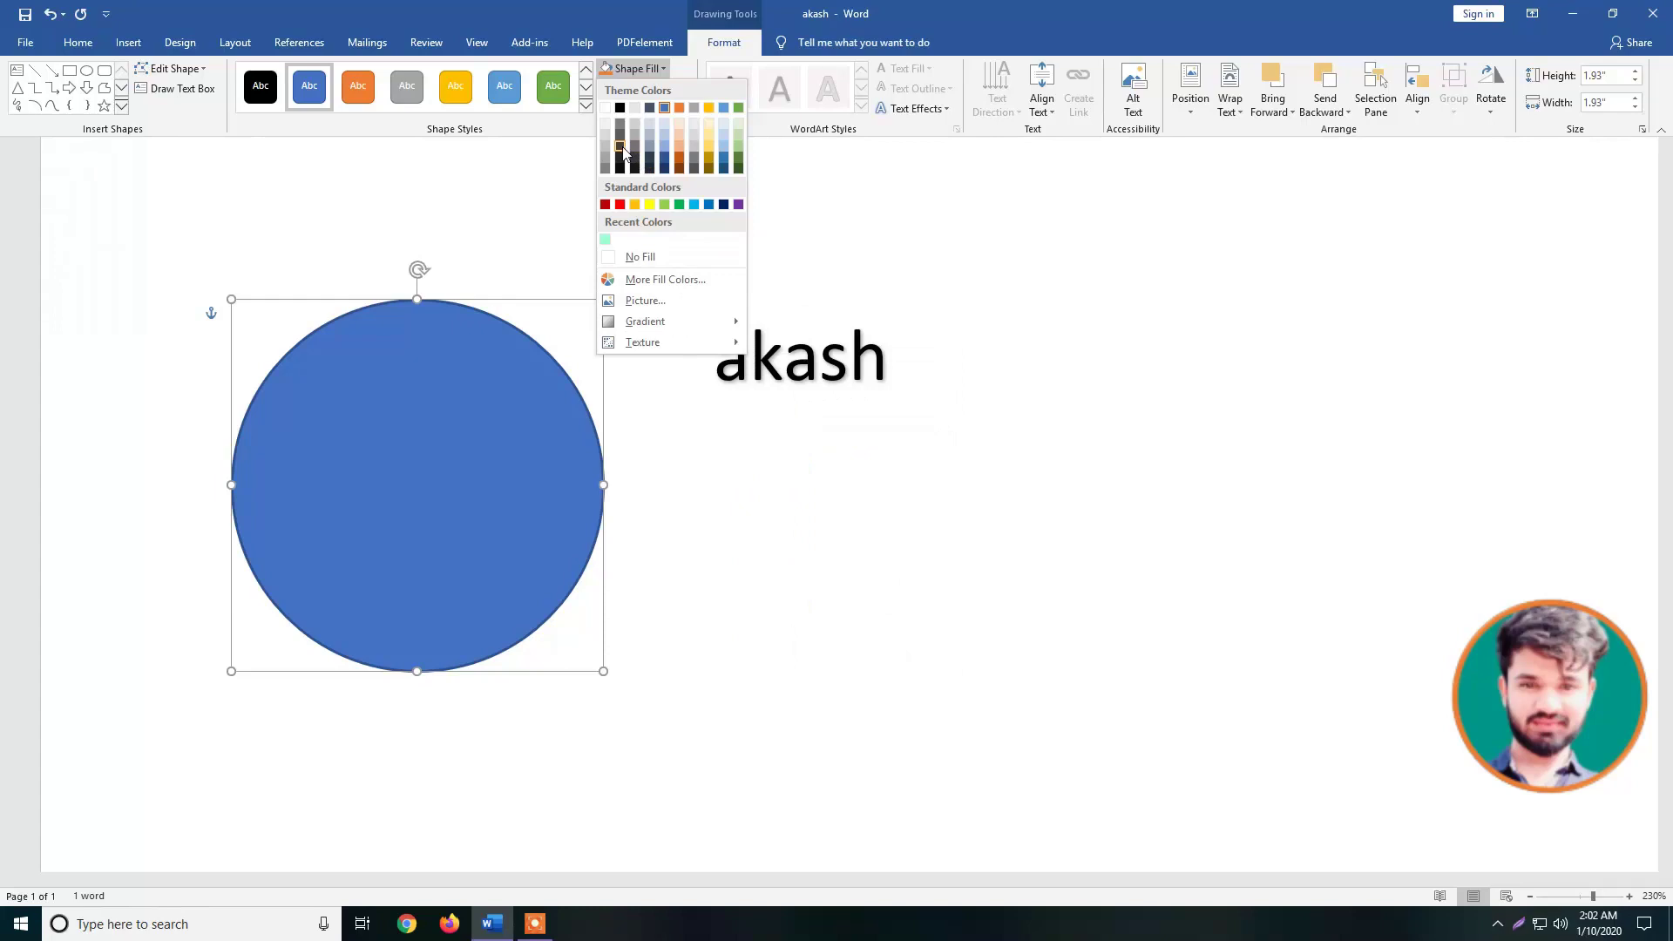
left_click(619, 107)
left_click(647, 88)
mouse_move(641, 321)
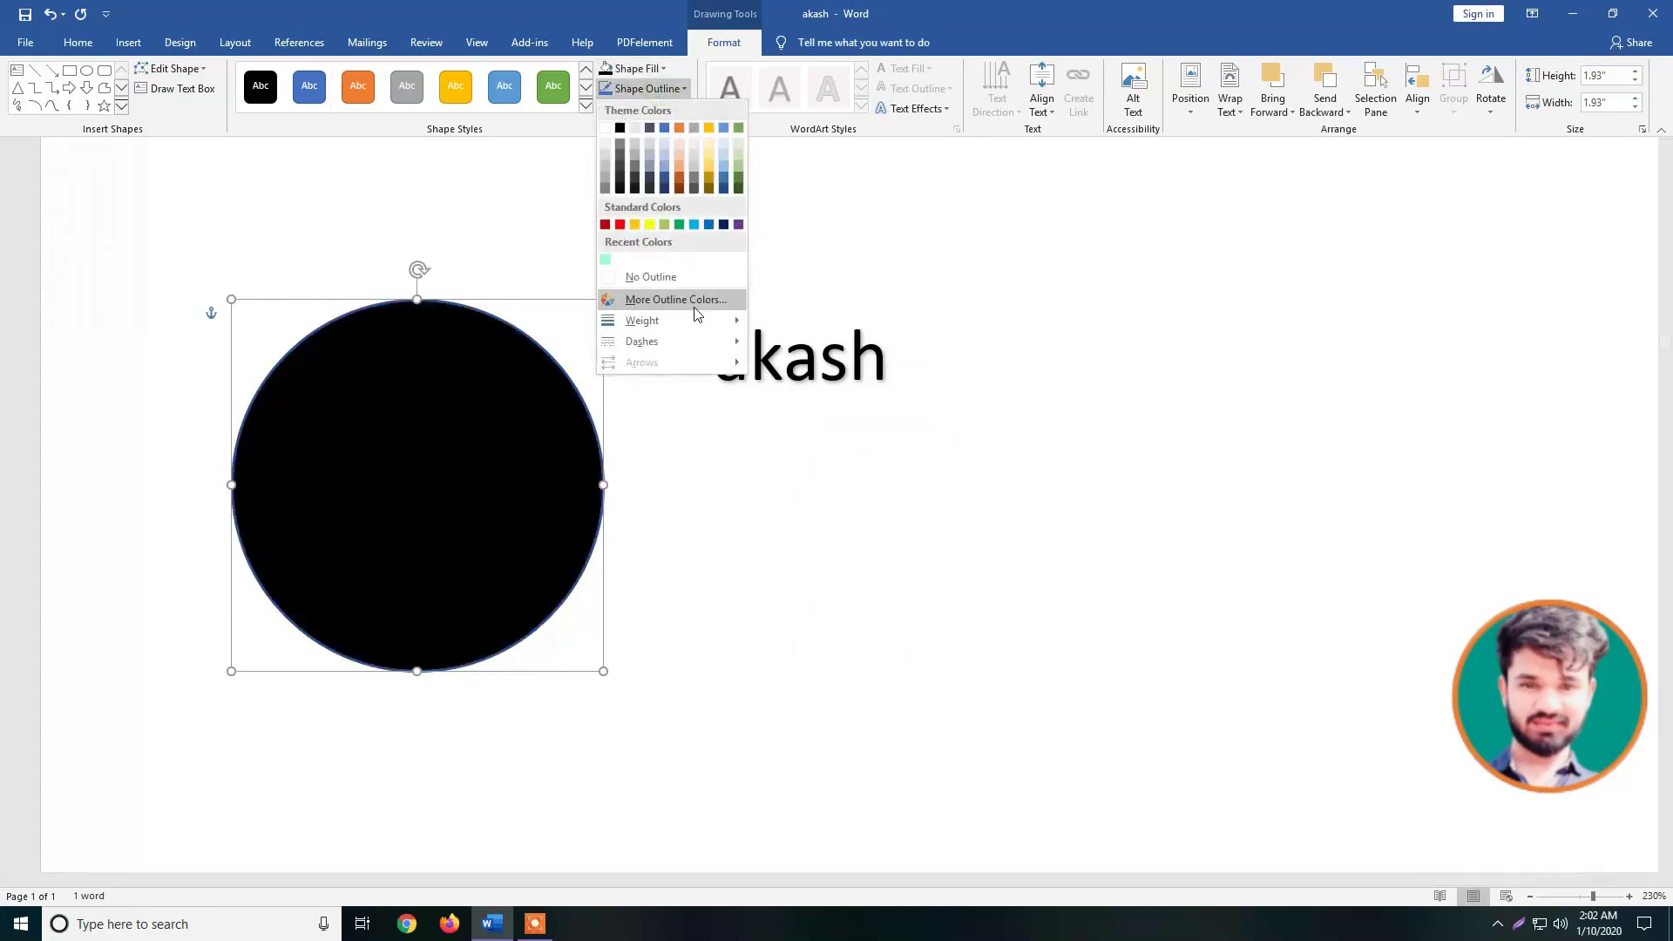
left_click(795, 475)
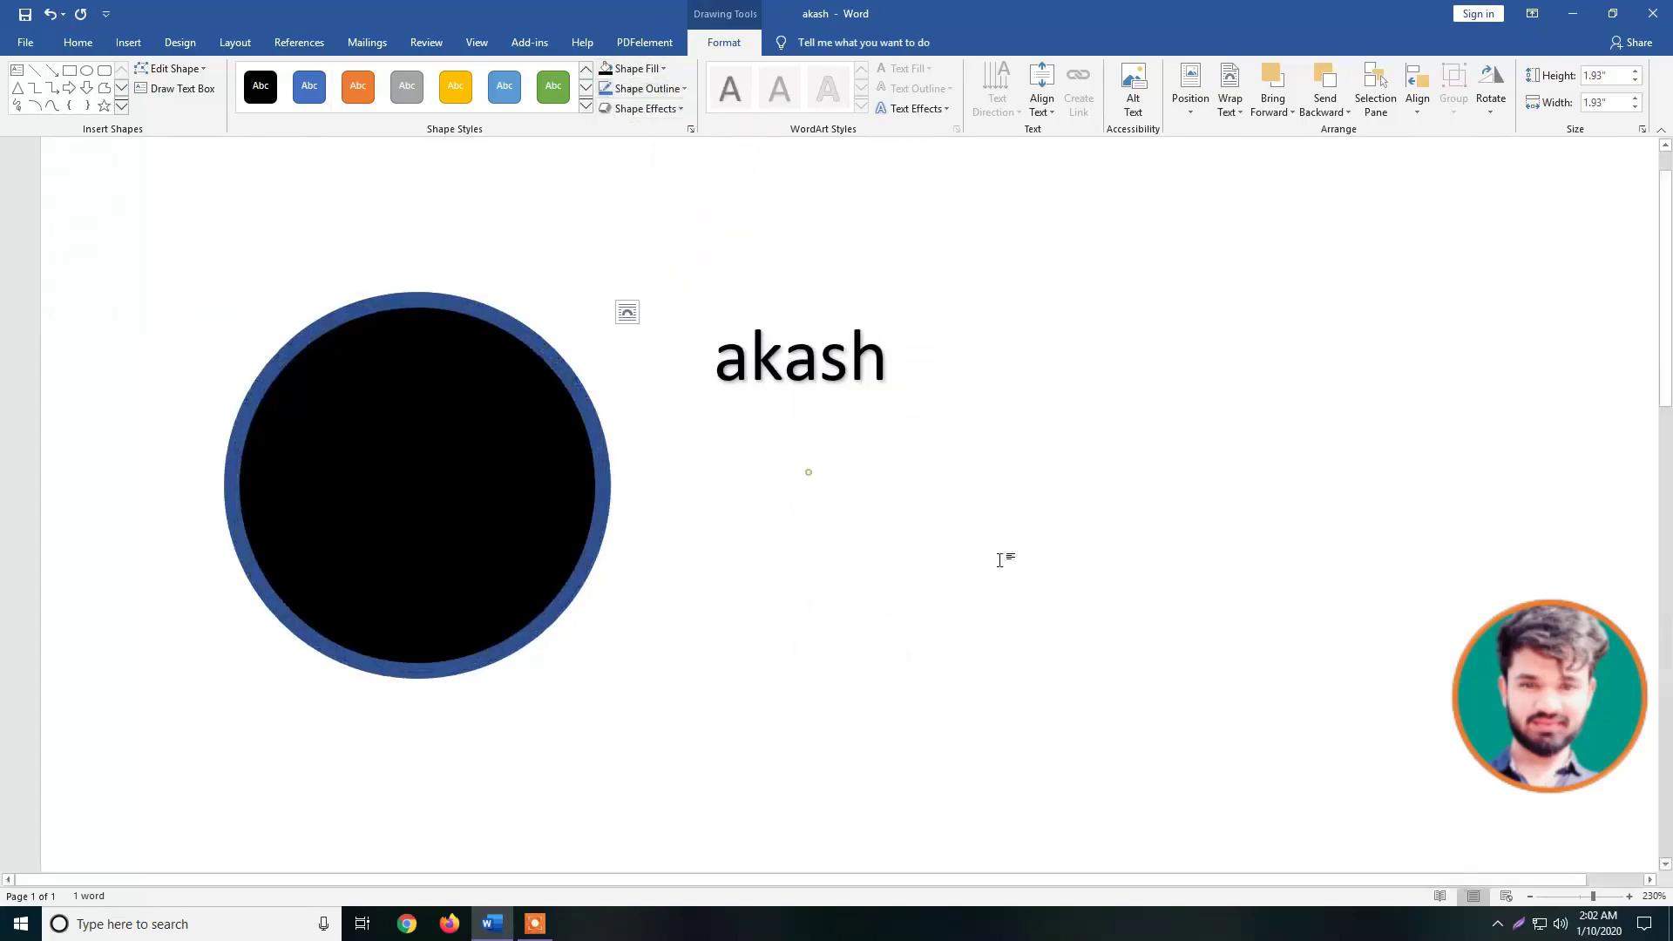
left_click(851, 598)
left_click(374, 477)
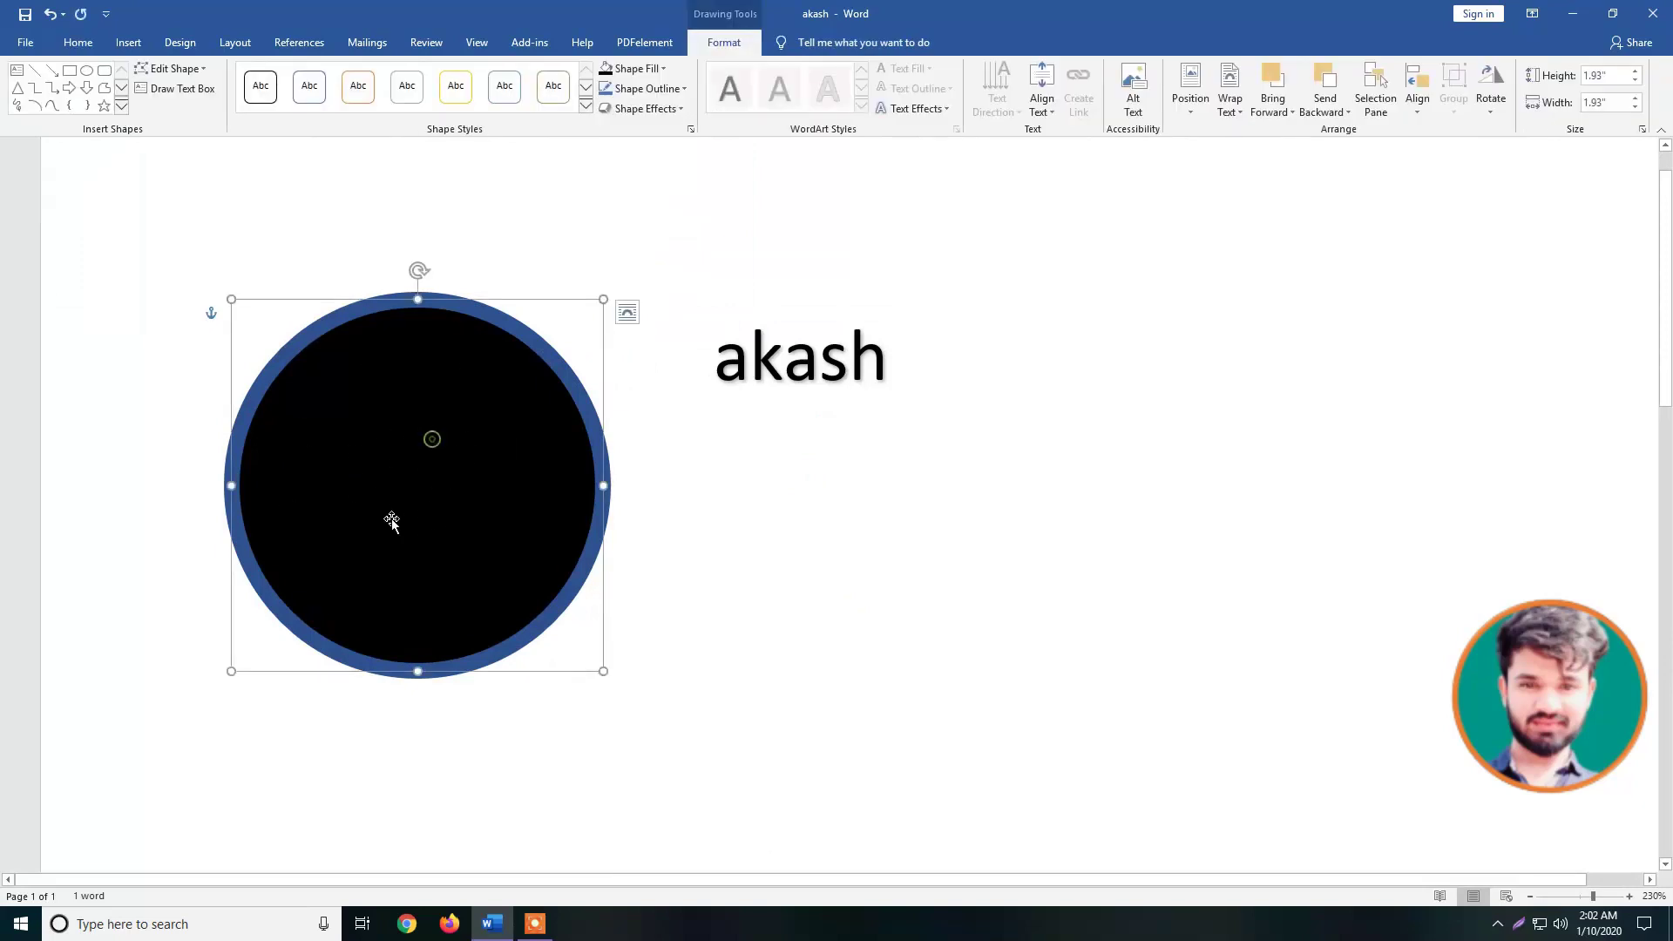
left_click(776, 463)
left_click(600, 420)
left_click(779, 557)
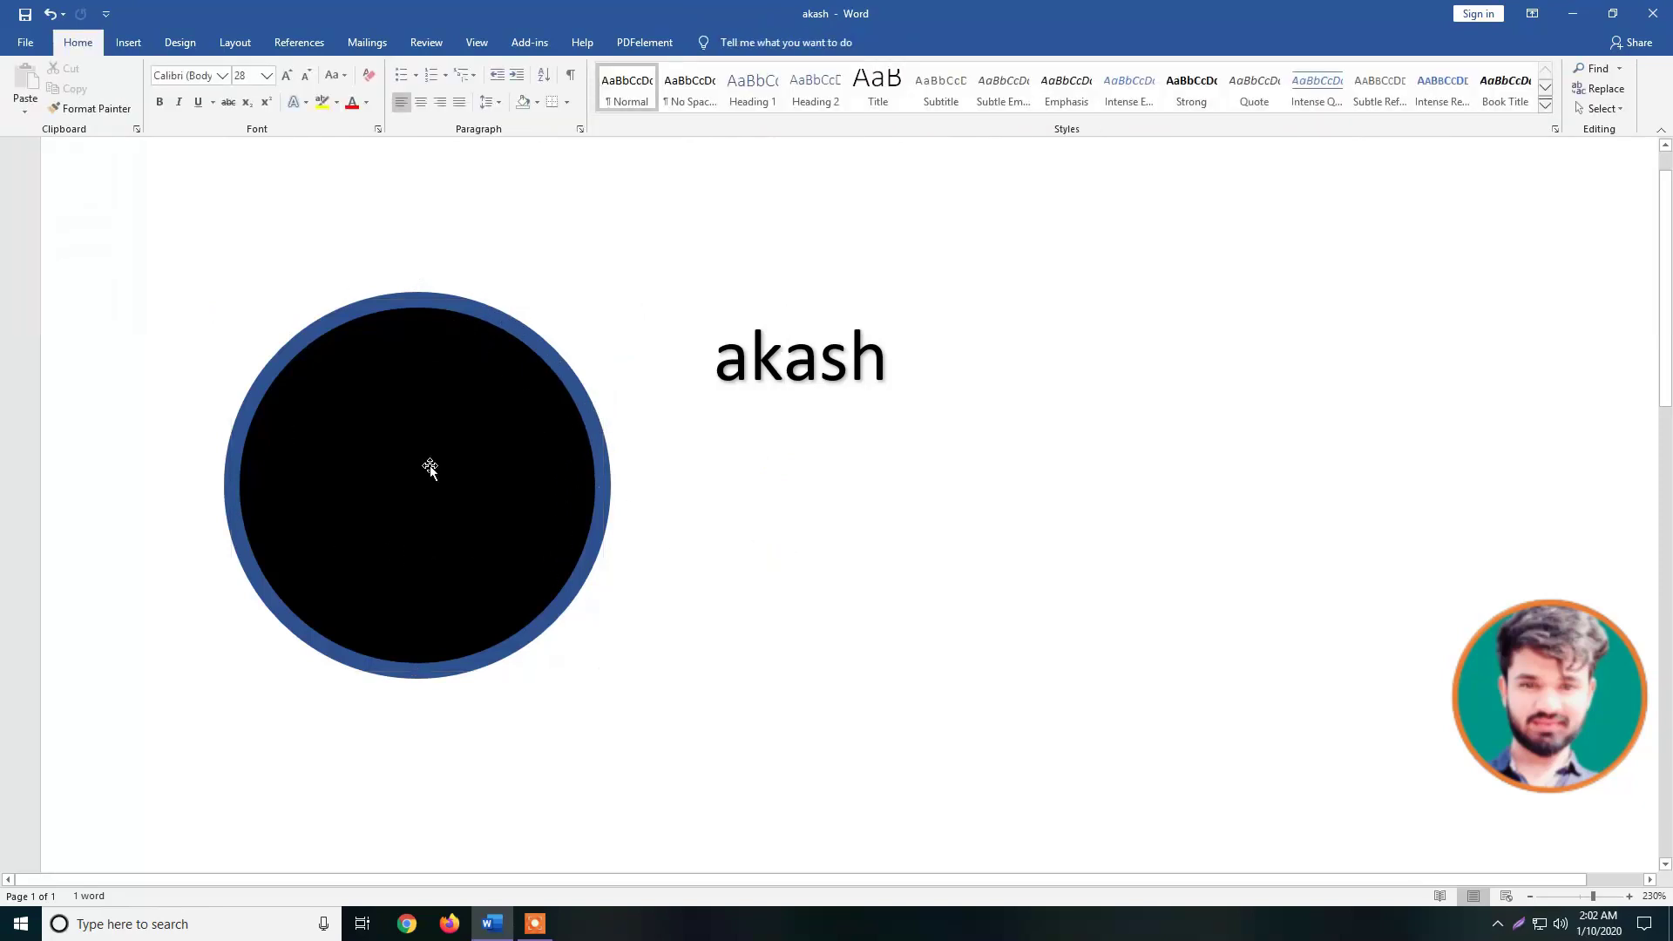
left_click(430, 465)
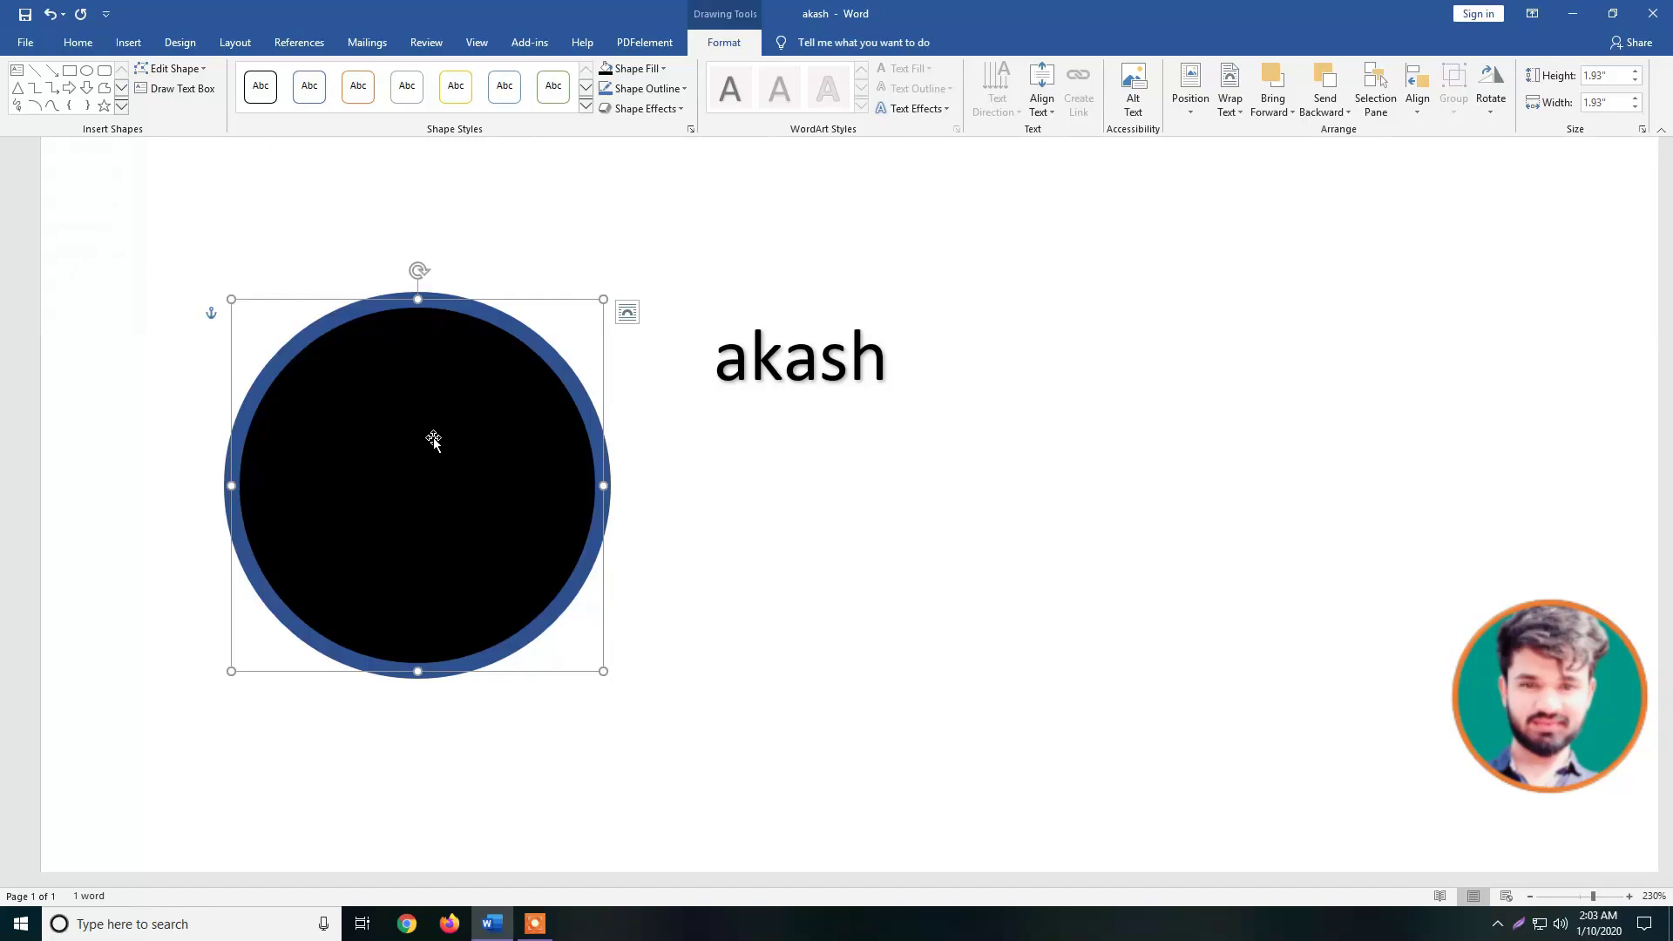
- Delete the black circle and return to the Home formatting options
key("Delete")
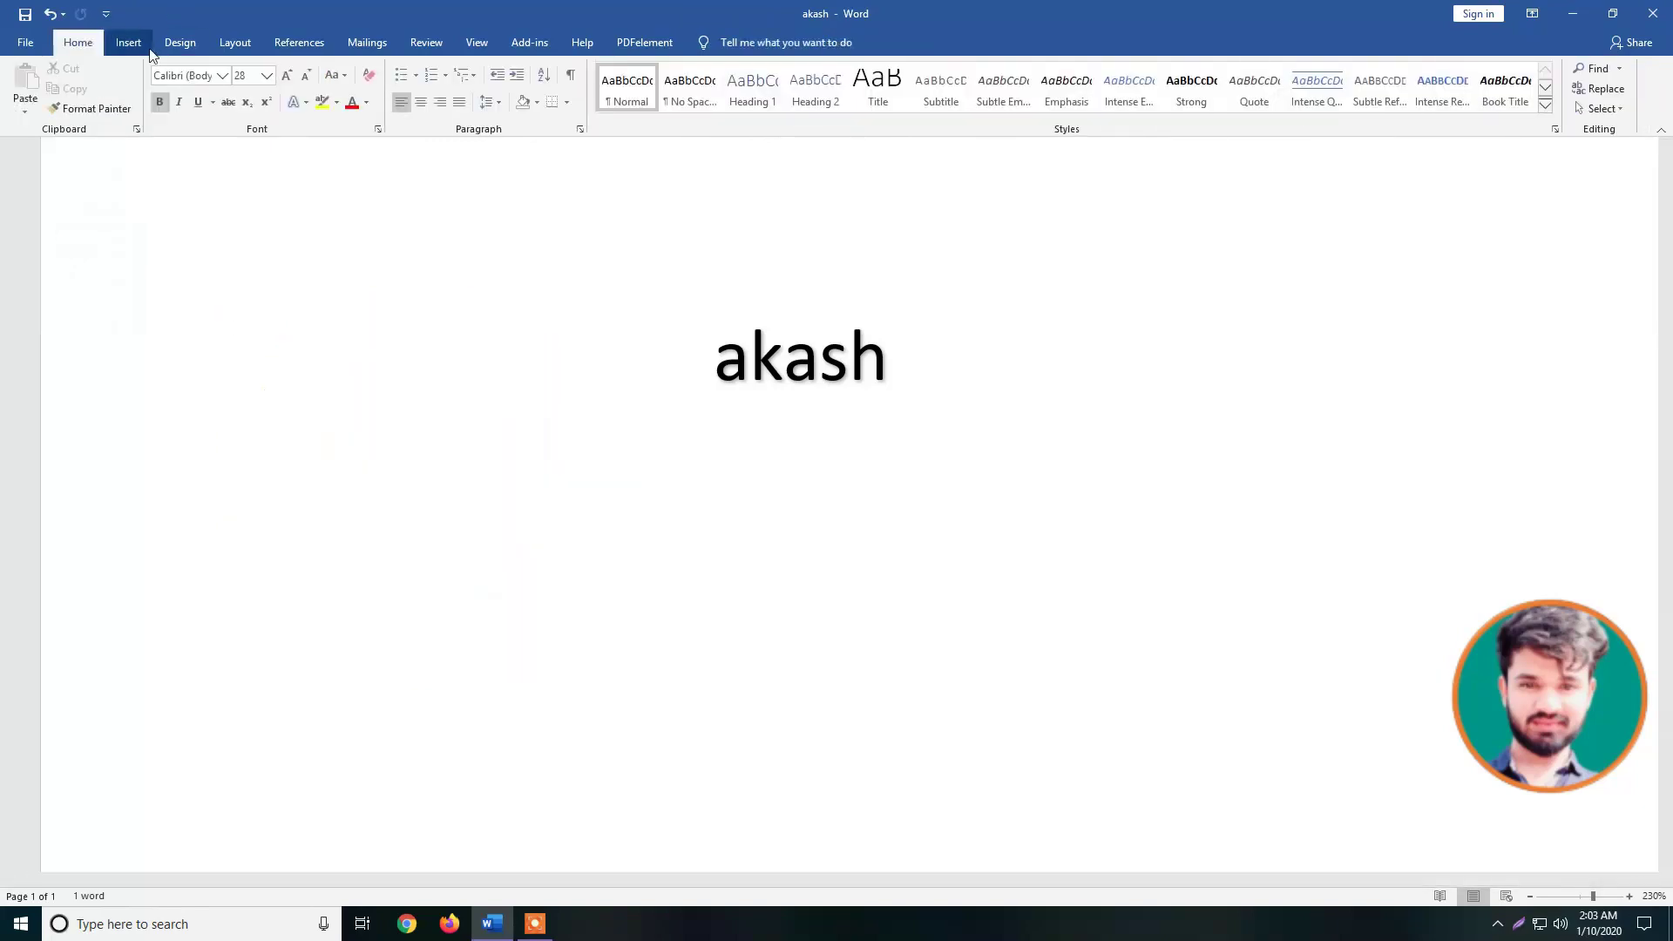
left_click(129, 42)
left_click(78, 43)
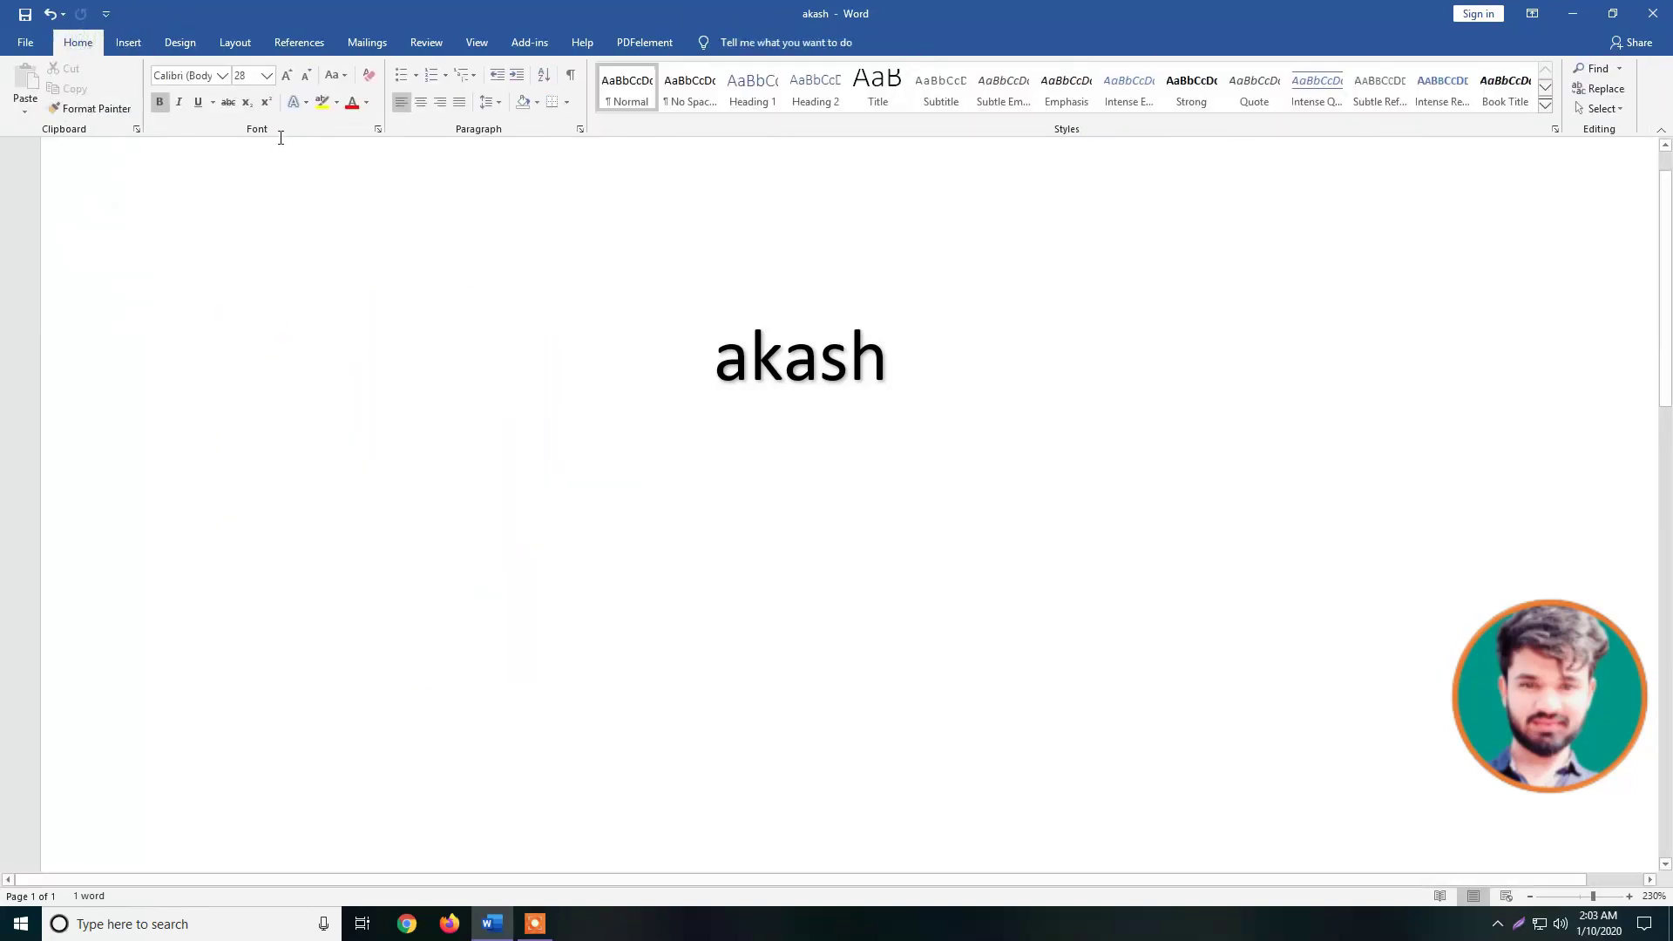
- Apply the grey embossed text effect preset and a red outline to akash
left_click(305, 101)
mouse_move(329, 271)
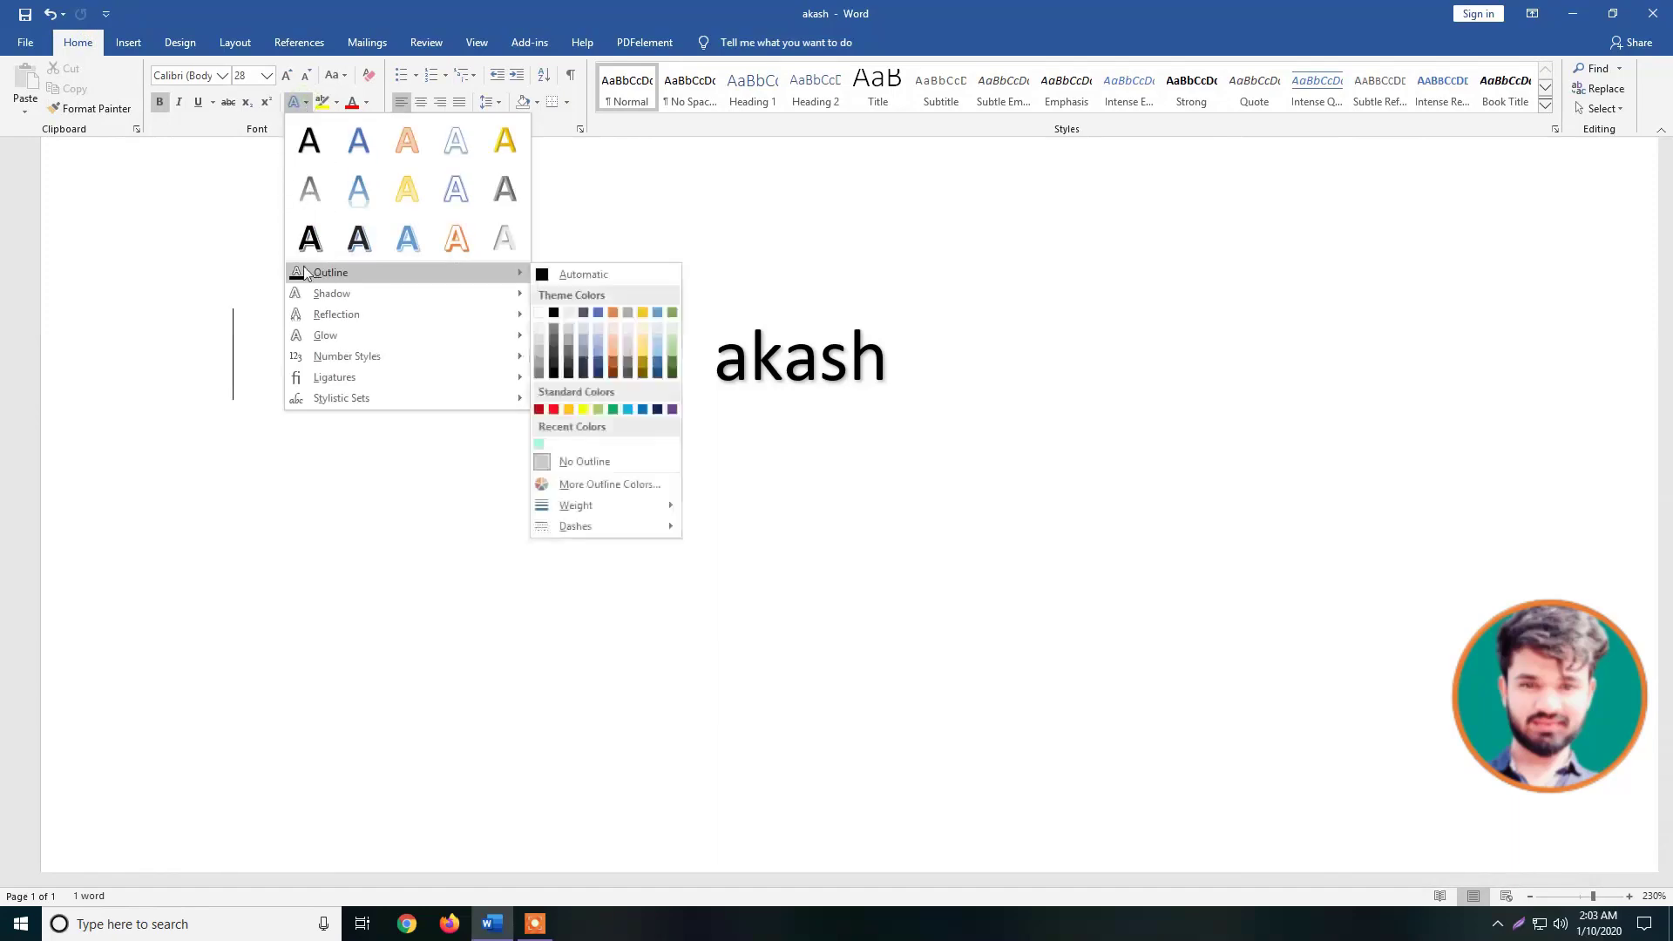
left_click(851, 528)
left_click_drag(895, 366, 714, 366)
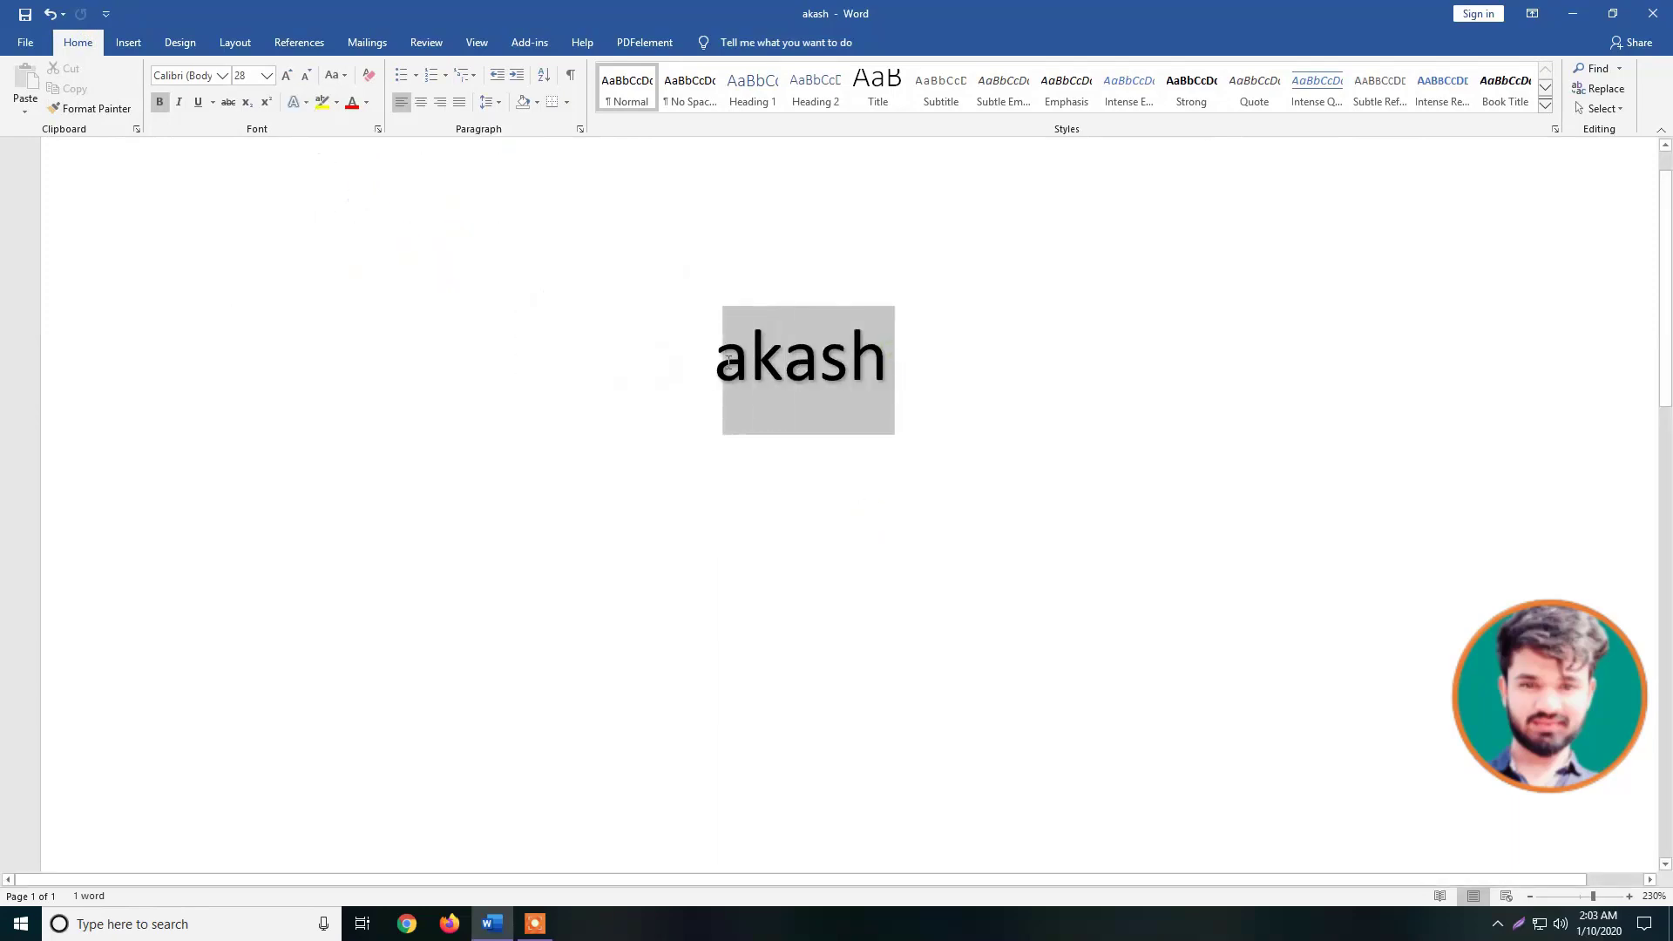
left_click(305, 101)
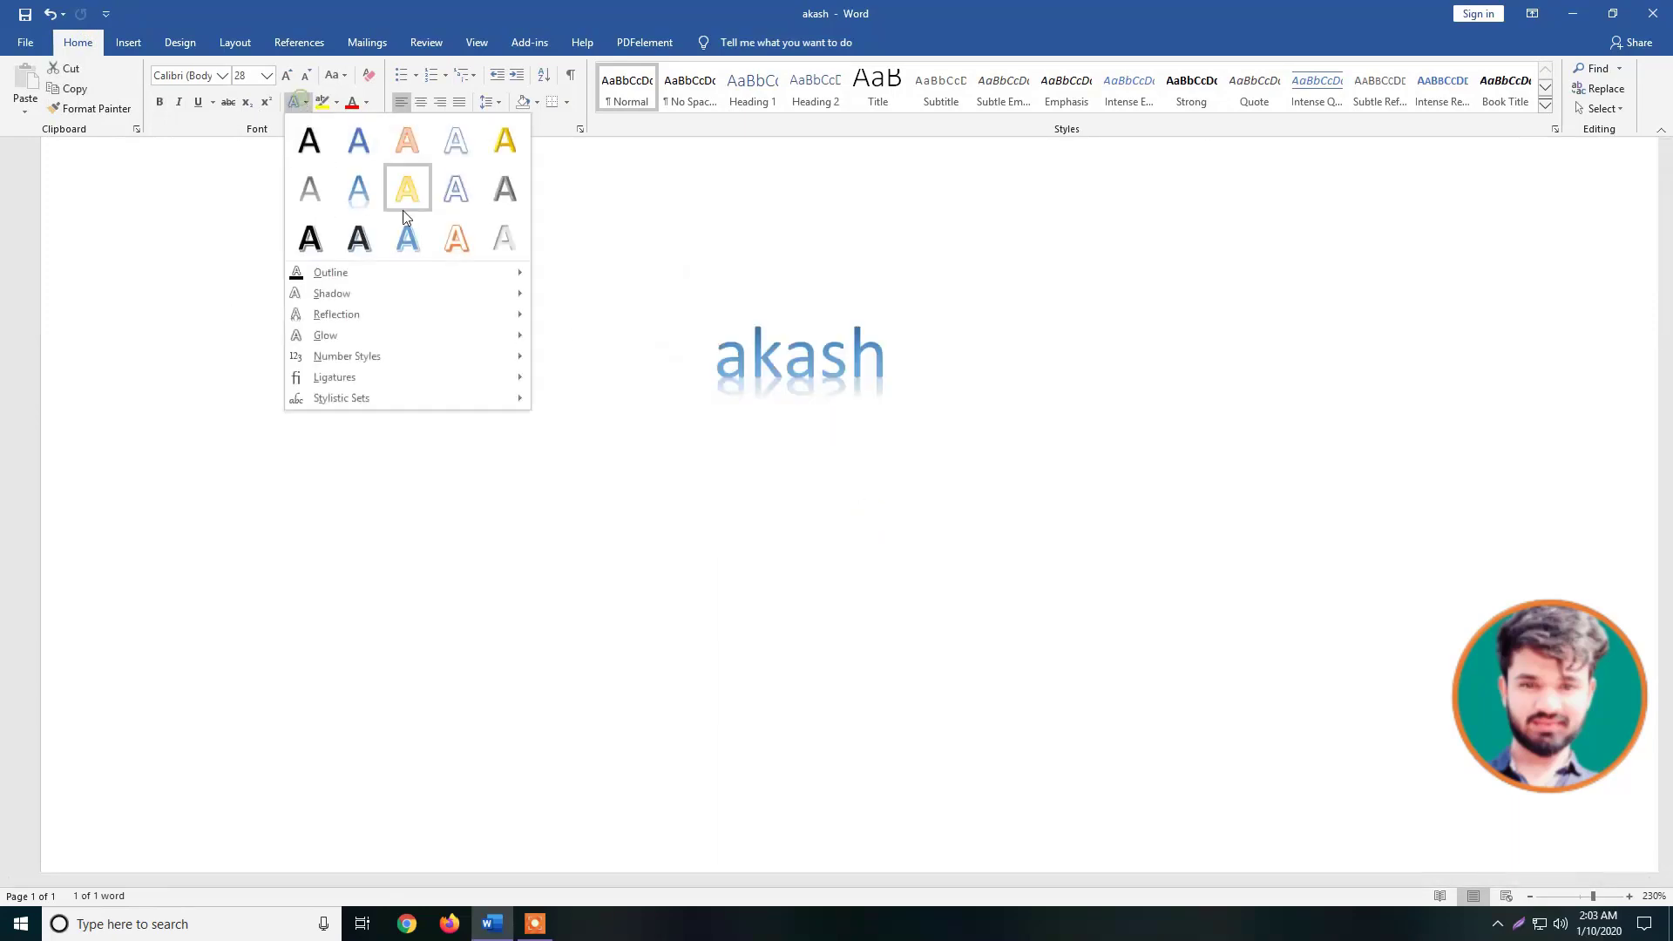
left_click(505, 236)
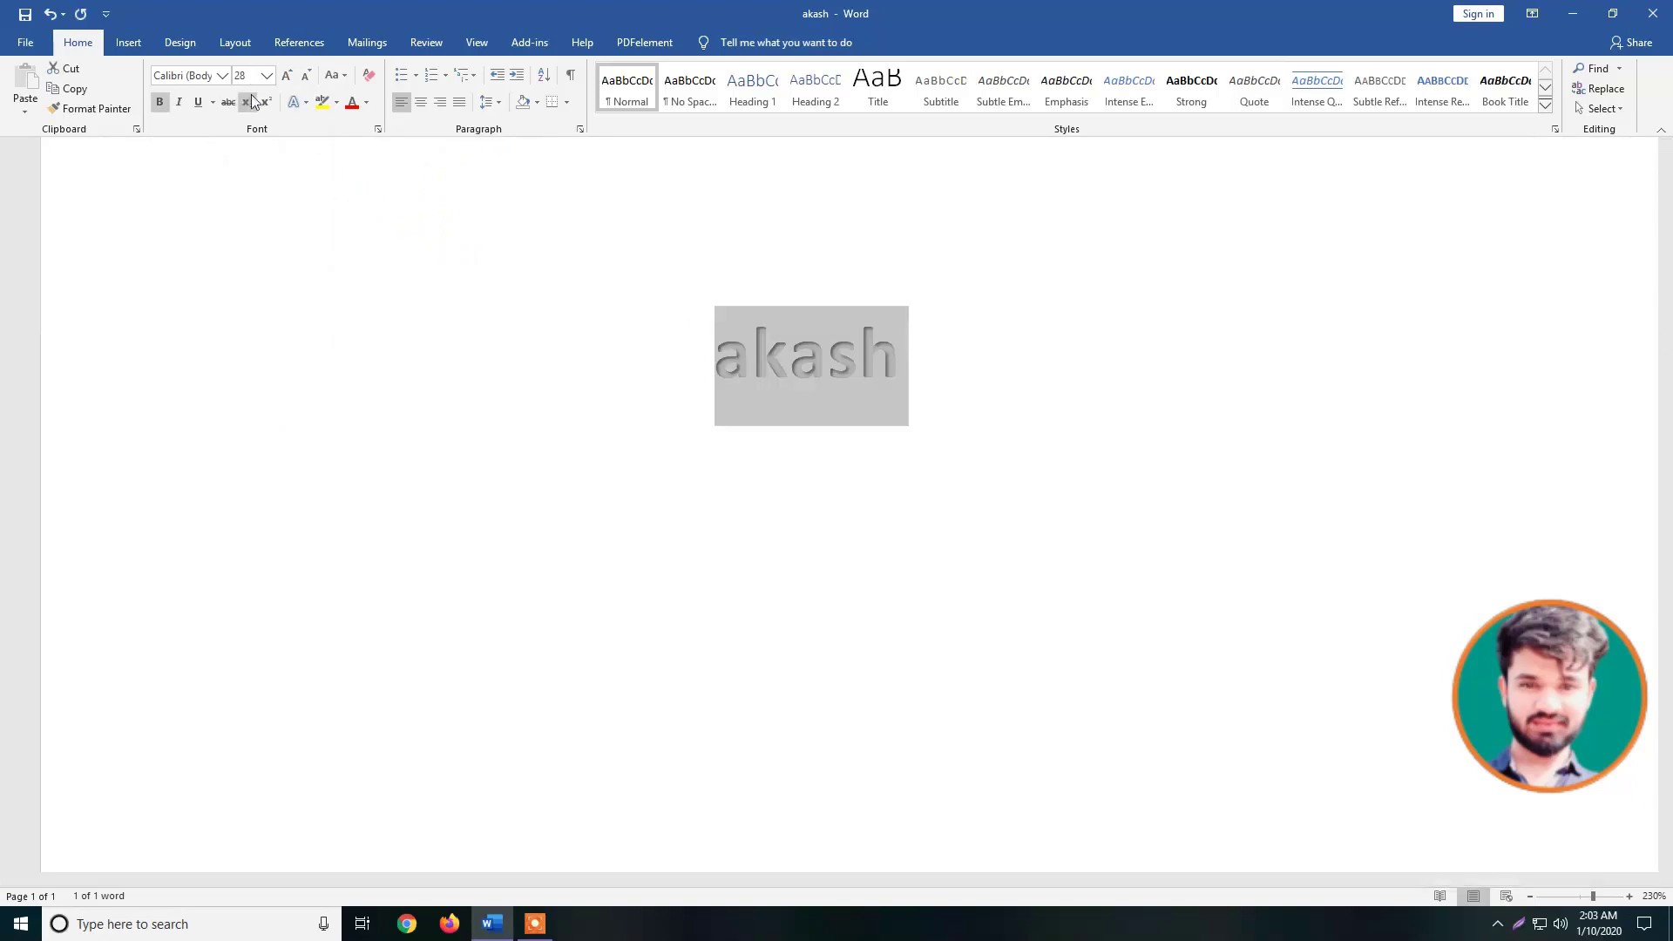
left_click(306, 103)
mouse_move(331, 272)
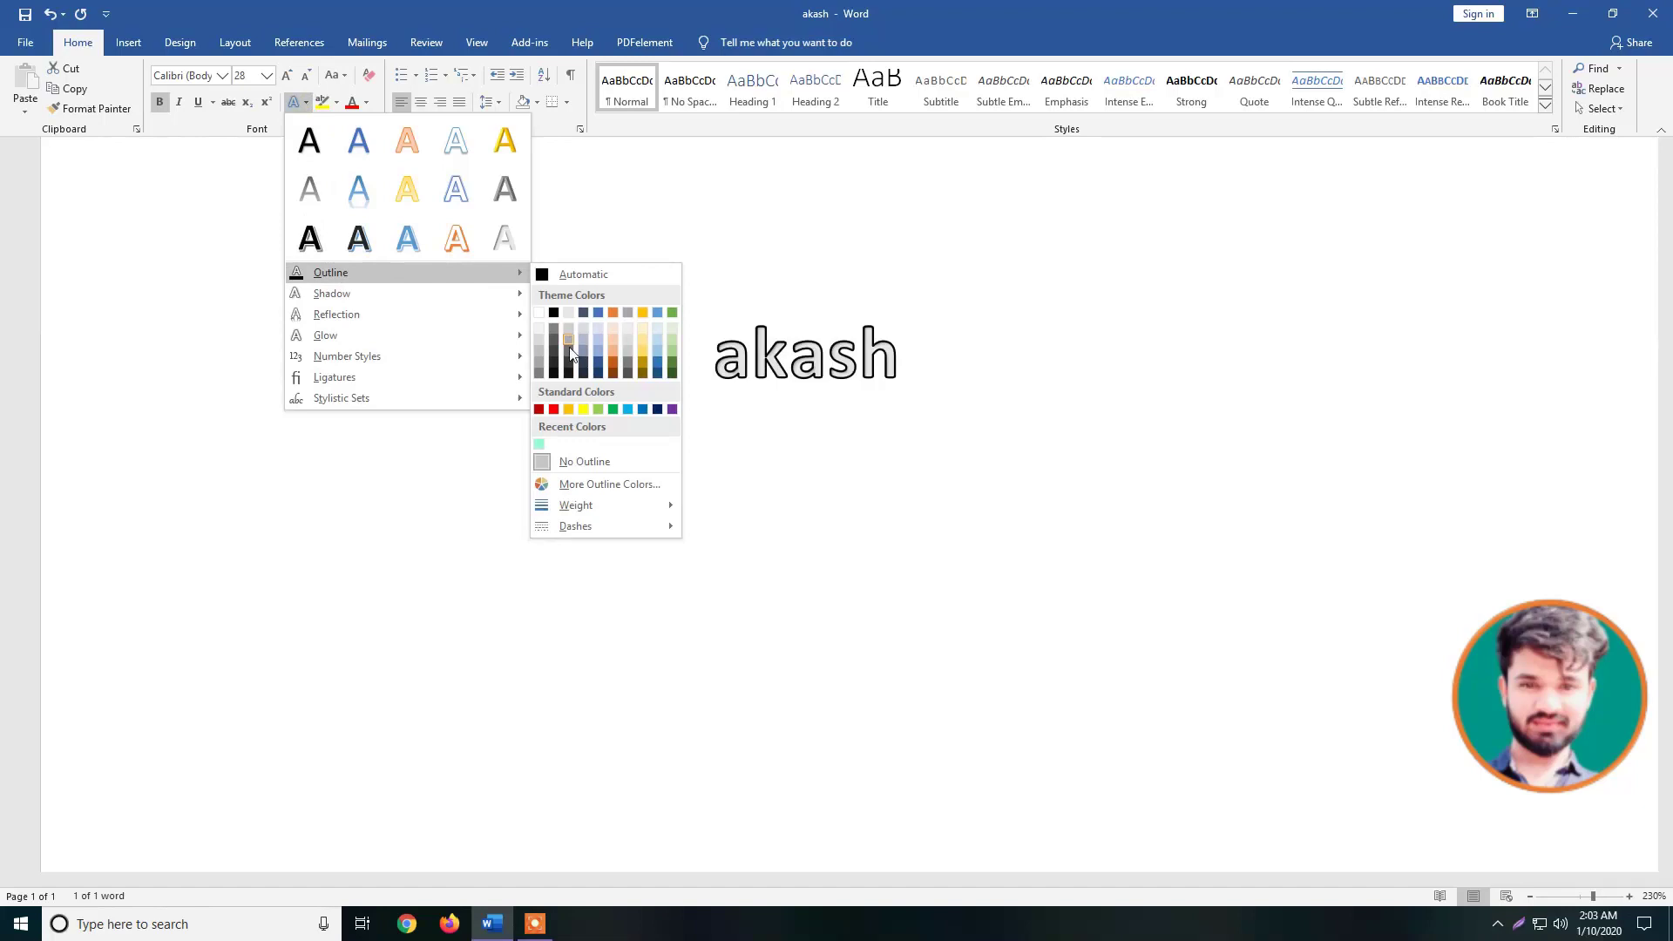
left_click(553, 409)
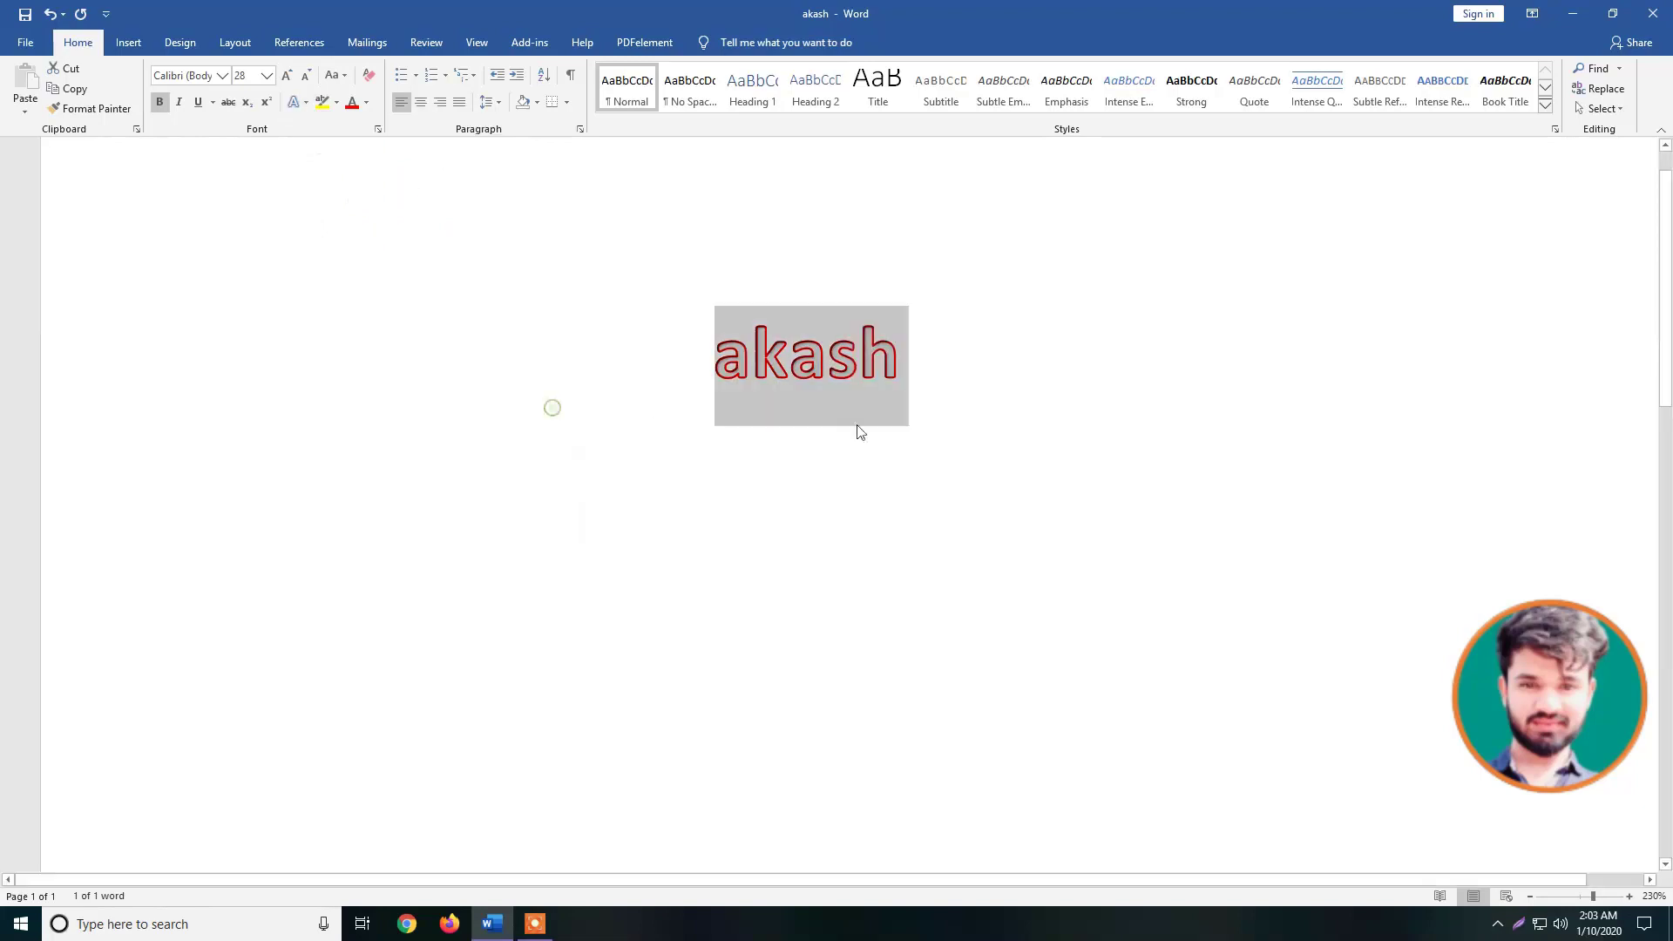
left_click(886, 414)
- Enlarge akash further to 80 pt
left_click_drag(907, 364, 727, 368)
left_click(286, 76)
left_click(286, 76)
left_click(285, 75)
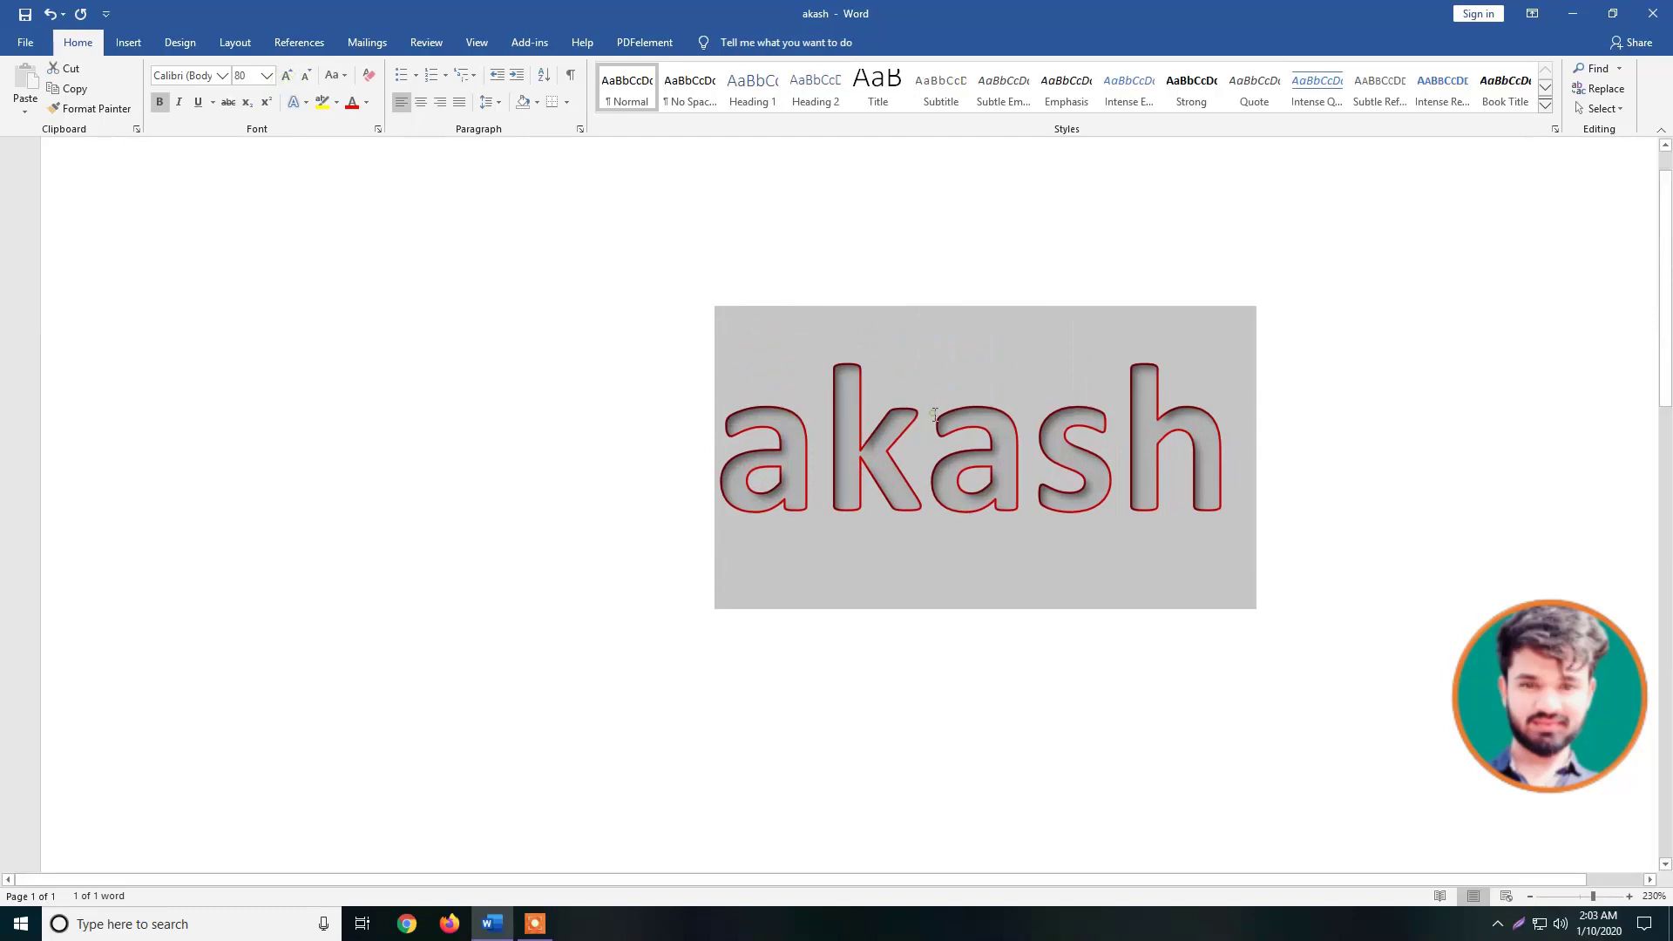
left_click(926, 435)
- Change the outline on akash to the orange theme colour
mouse_move(716, 436)
left_mouse_down()
mouse_move(1230, 456)
mouse_move(668, 464)
mouse_move(684, 455)
left_mouse_up()
left_click(304, 103)
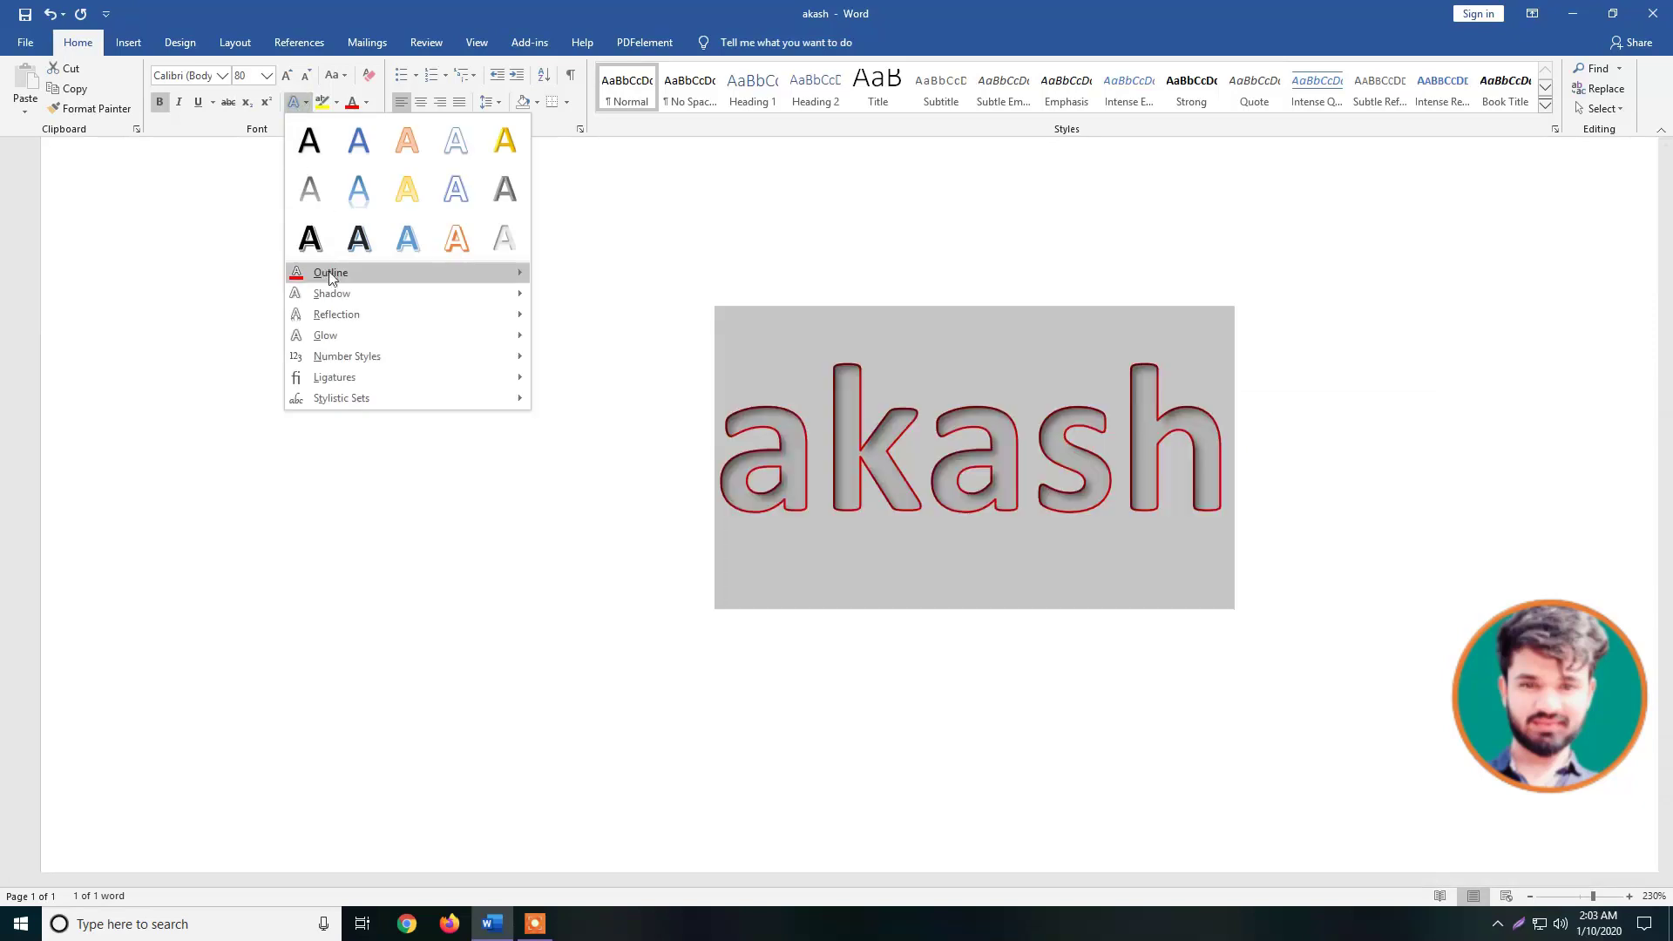
mouse_move(331, 271)
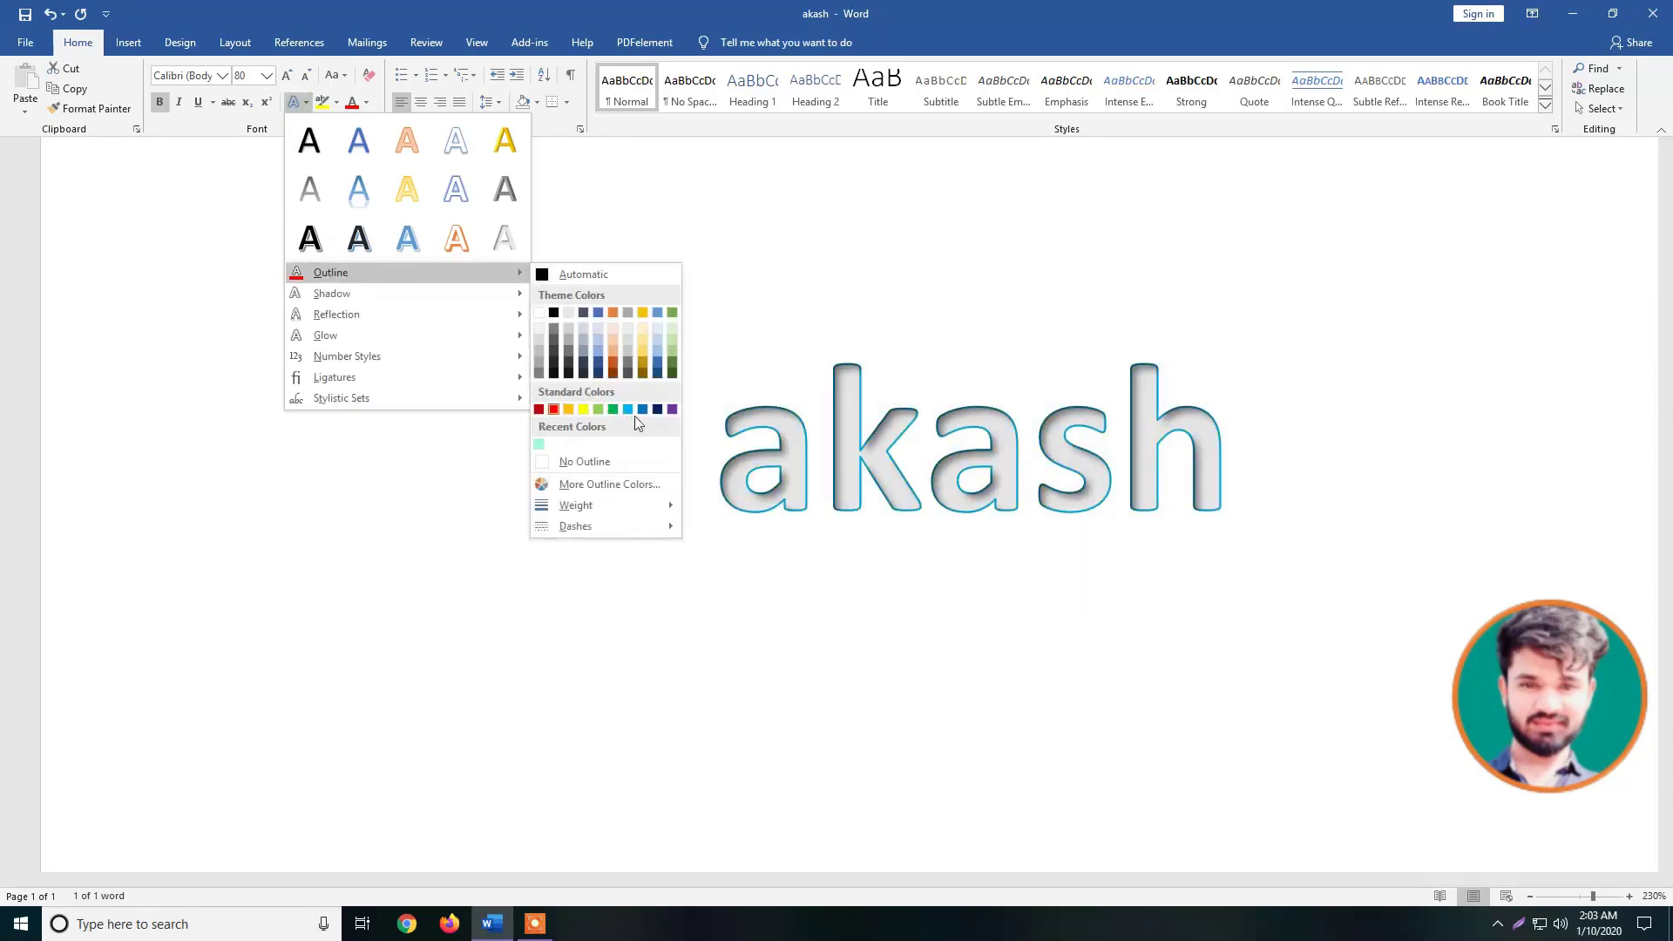
left_click(613, 316)
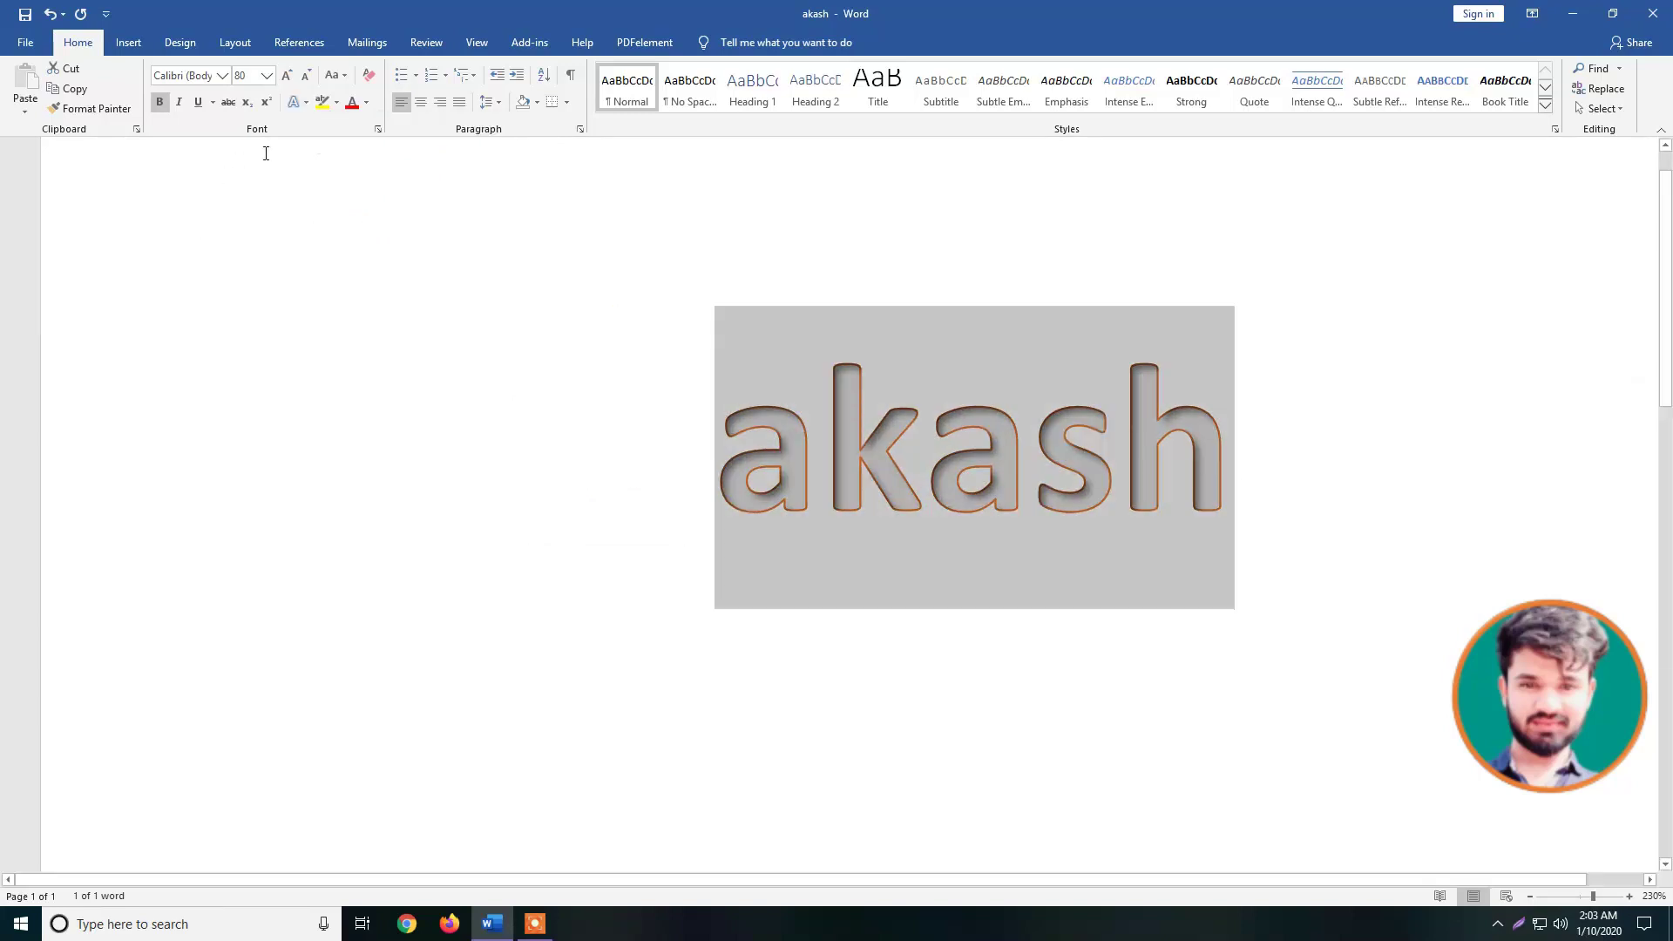
- Make the outline on akash a 3 pt dotted line
left_click(297, 102)
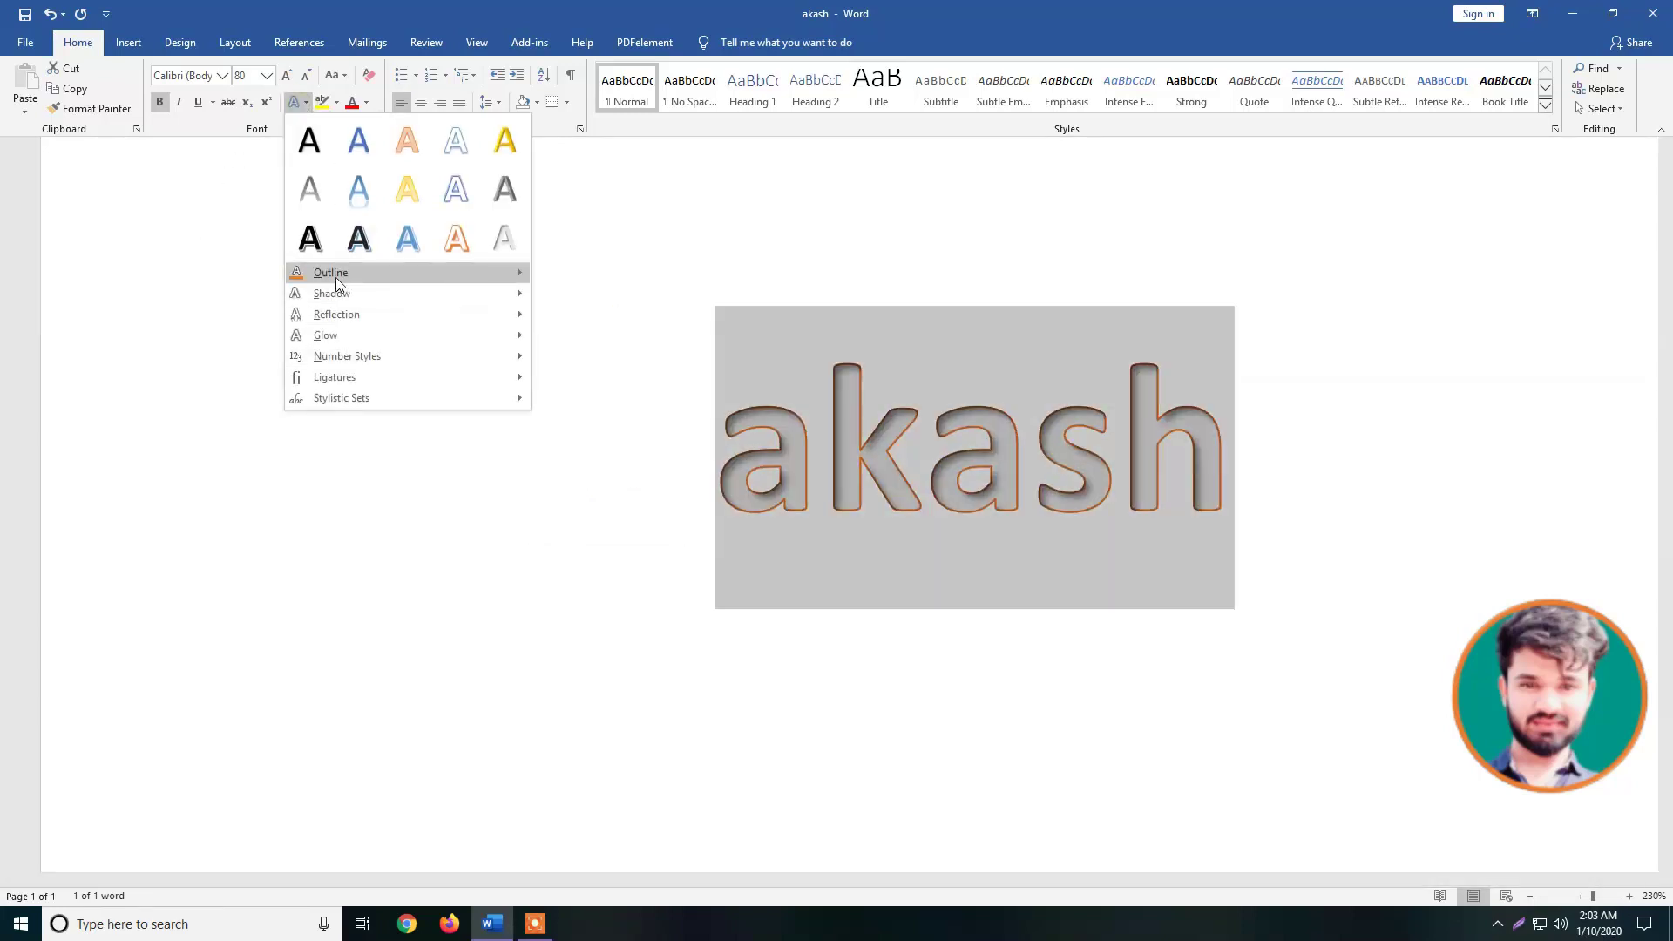
mouse_move(575, 504)
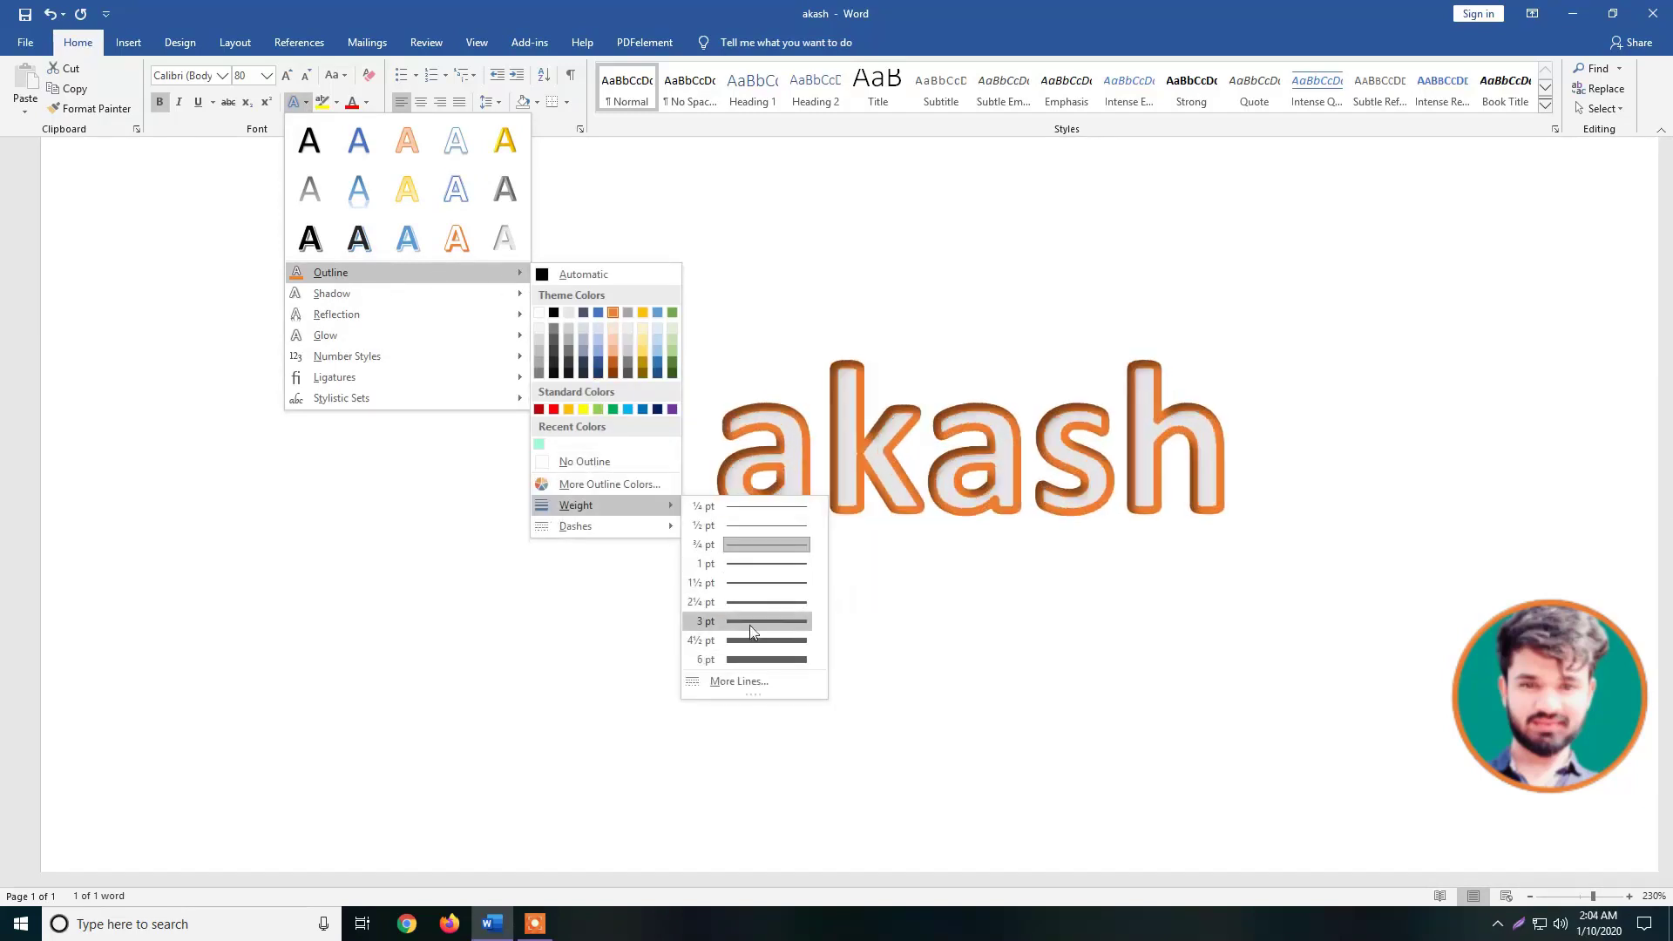
left_click(749, 620)
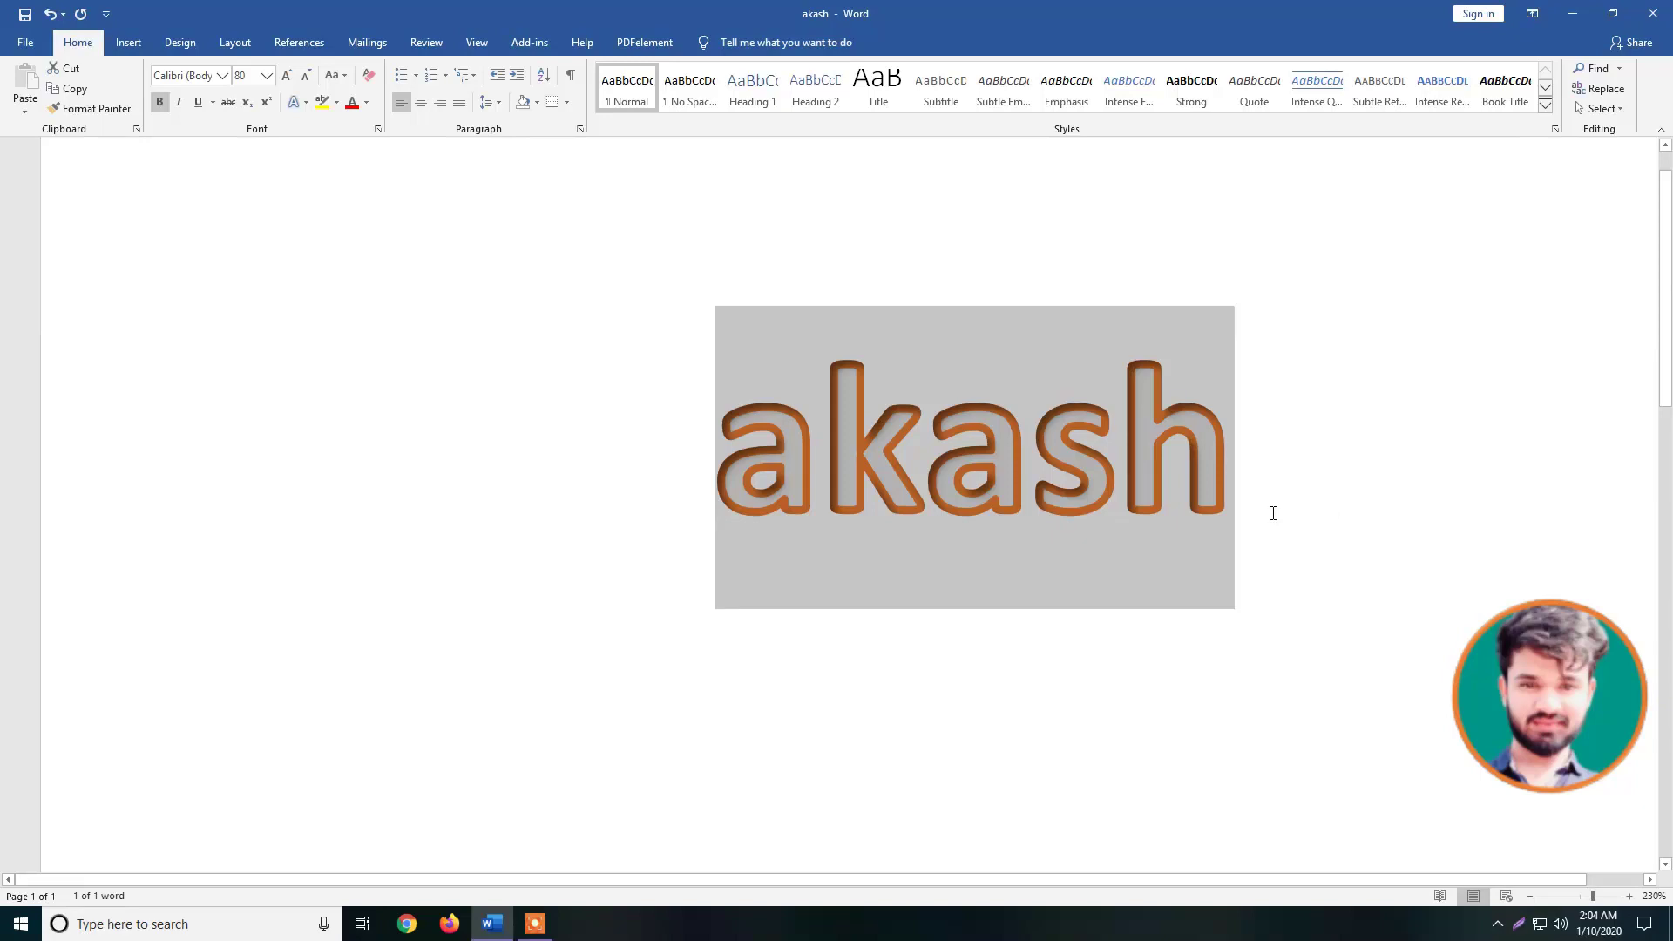
left_click(1270, 558)
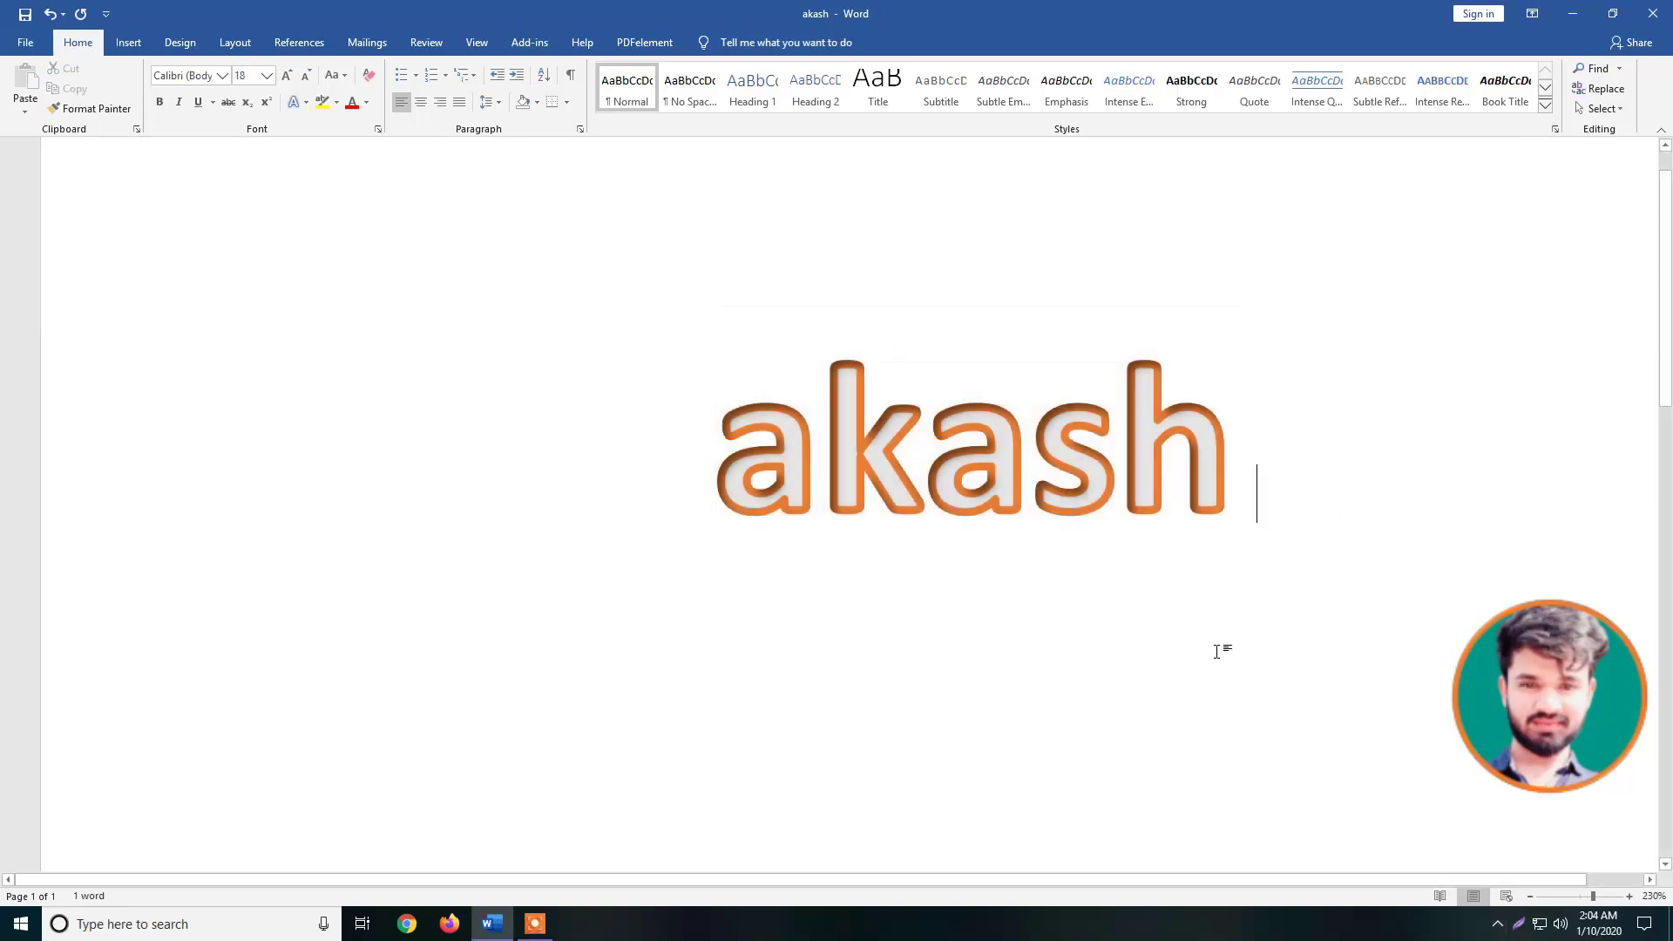
left_click_drag(1241, 482, 659, 485)
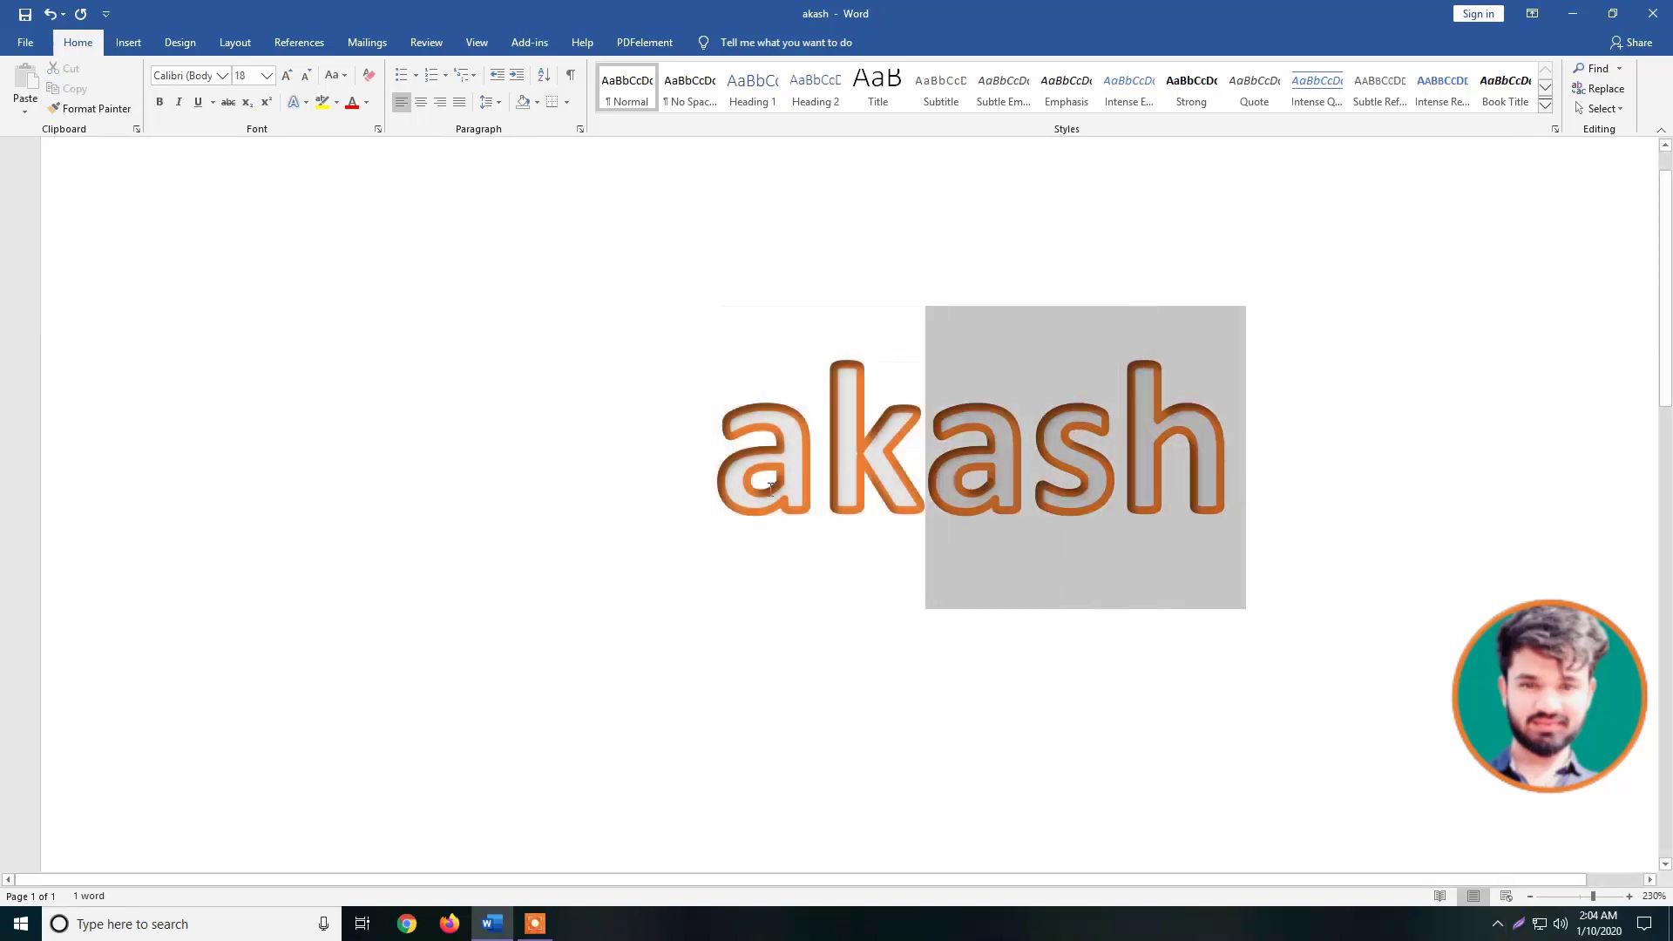
left_click(306, 102)
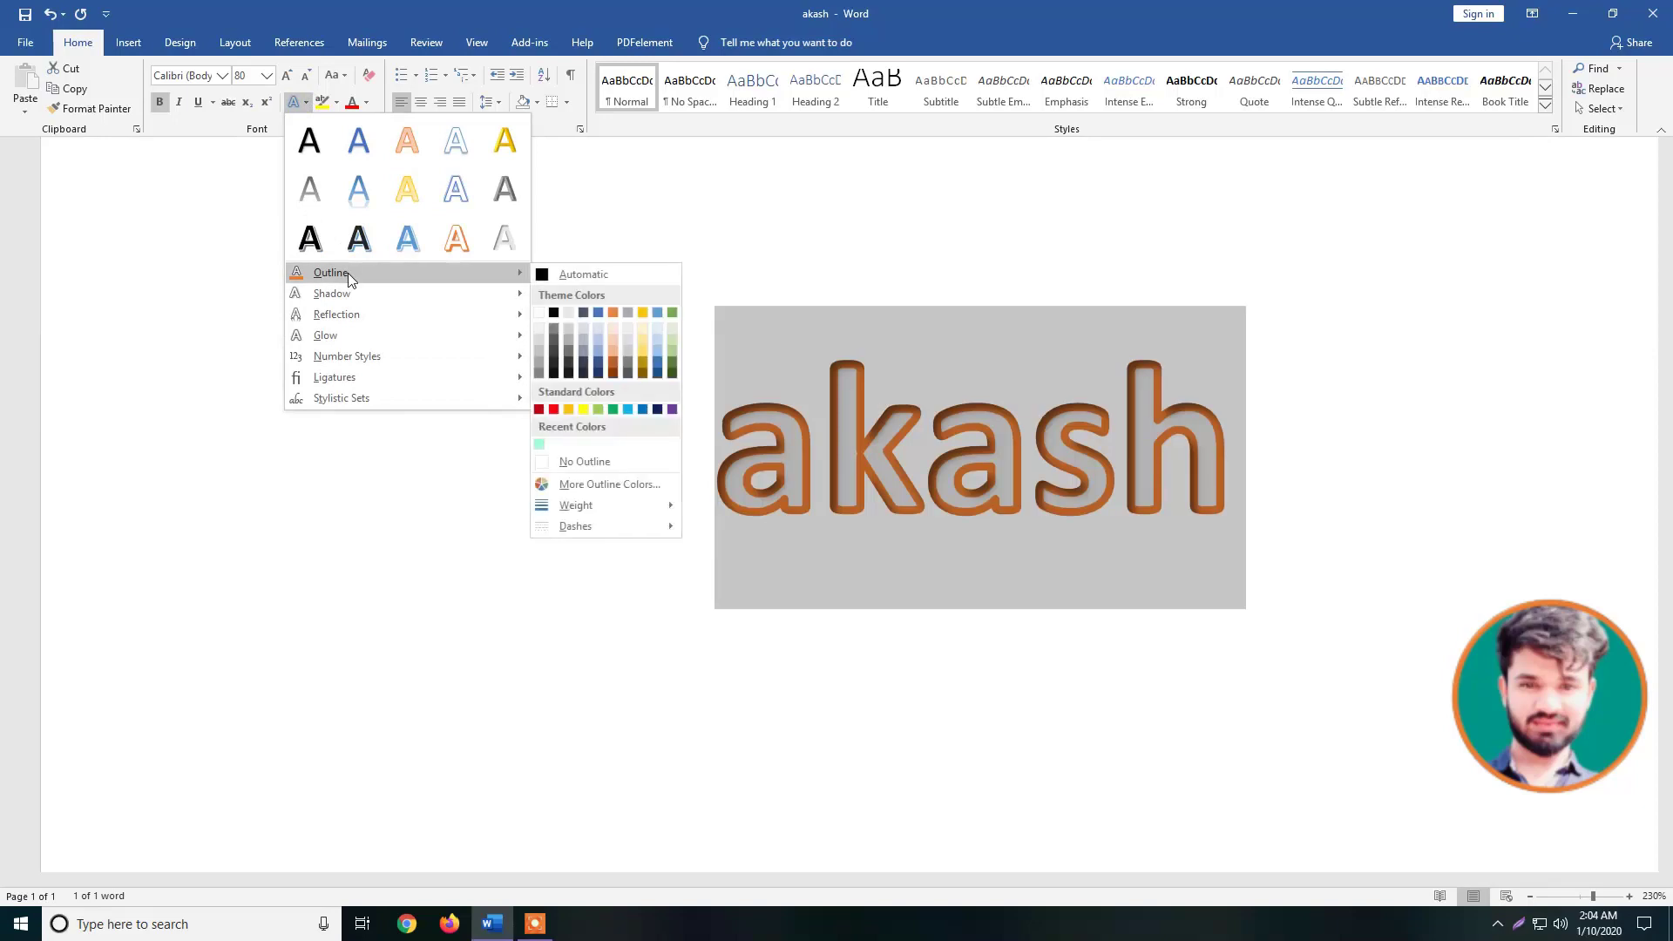
mouse_move(577, 526)
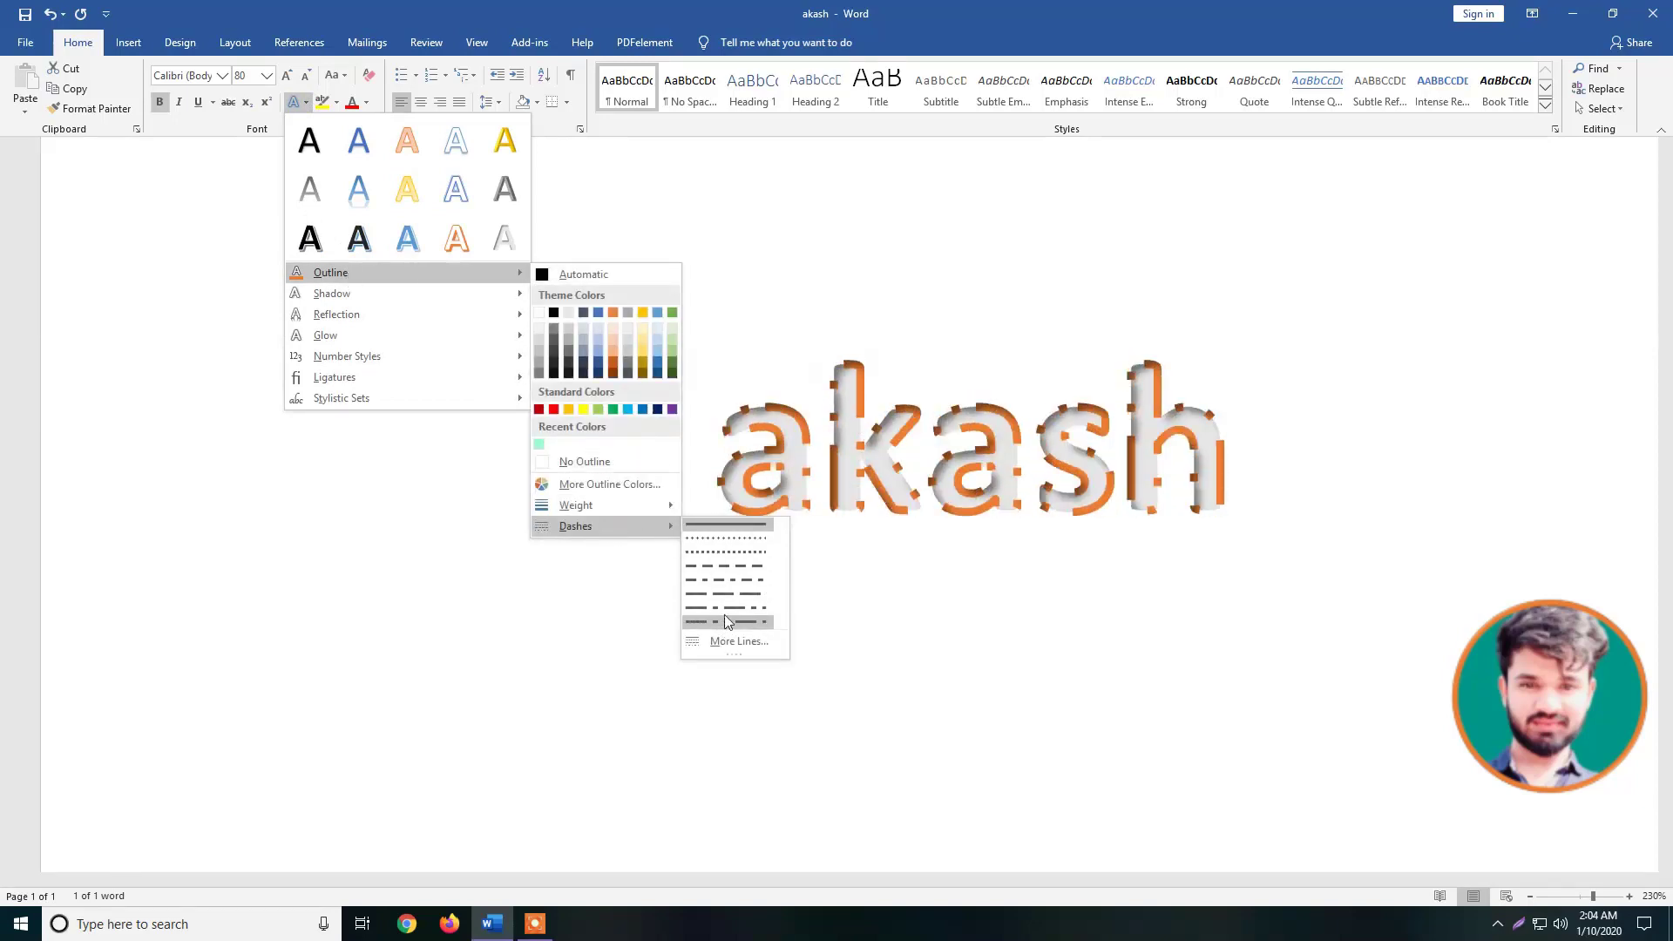
left_click(745, 540)
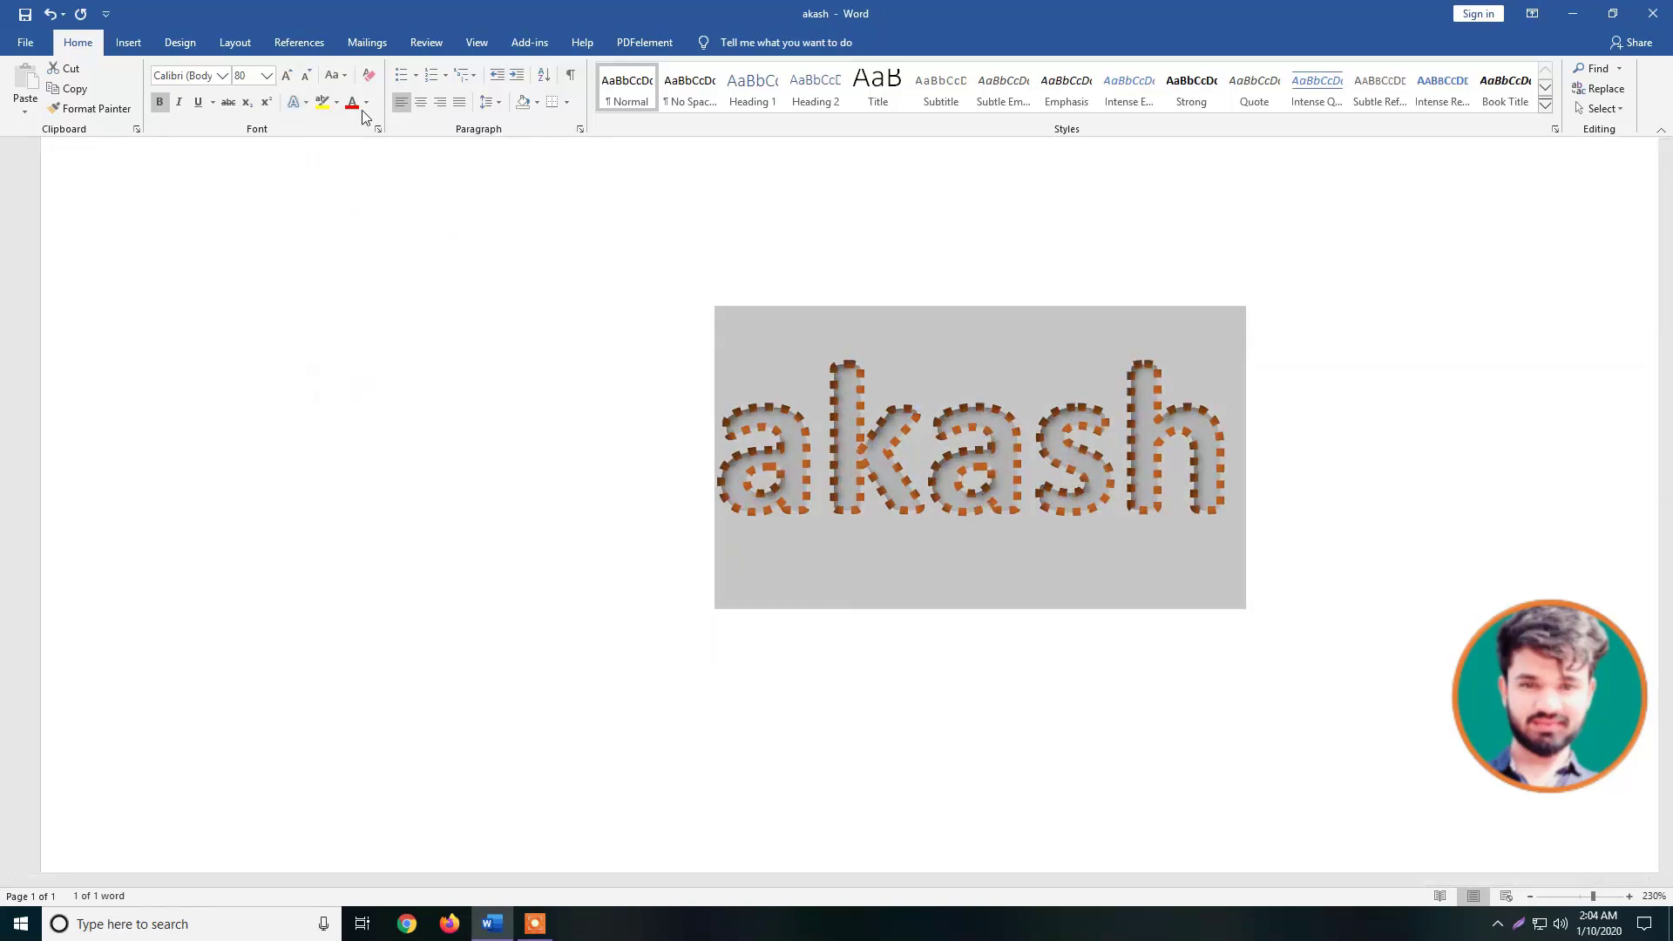
- Change the outline colour to pink through More Outline Colors
left_click(299, 102)
mouse_move(331, 272)
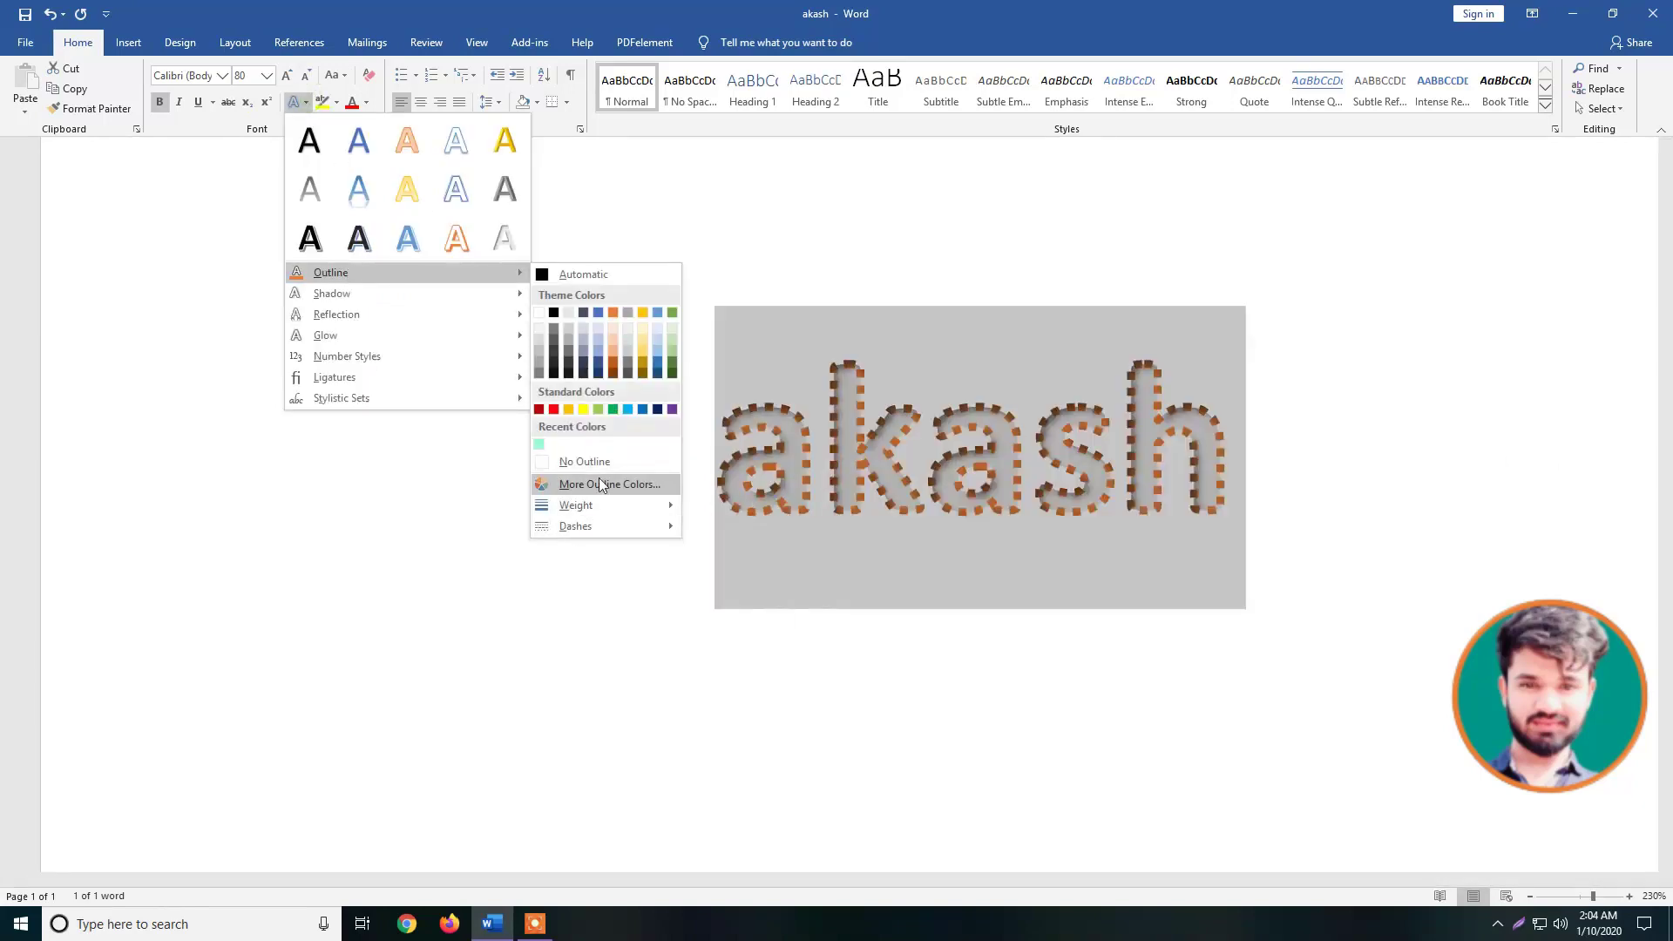
left_click(594, 482)
left_click(804, 439)
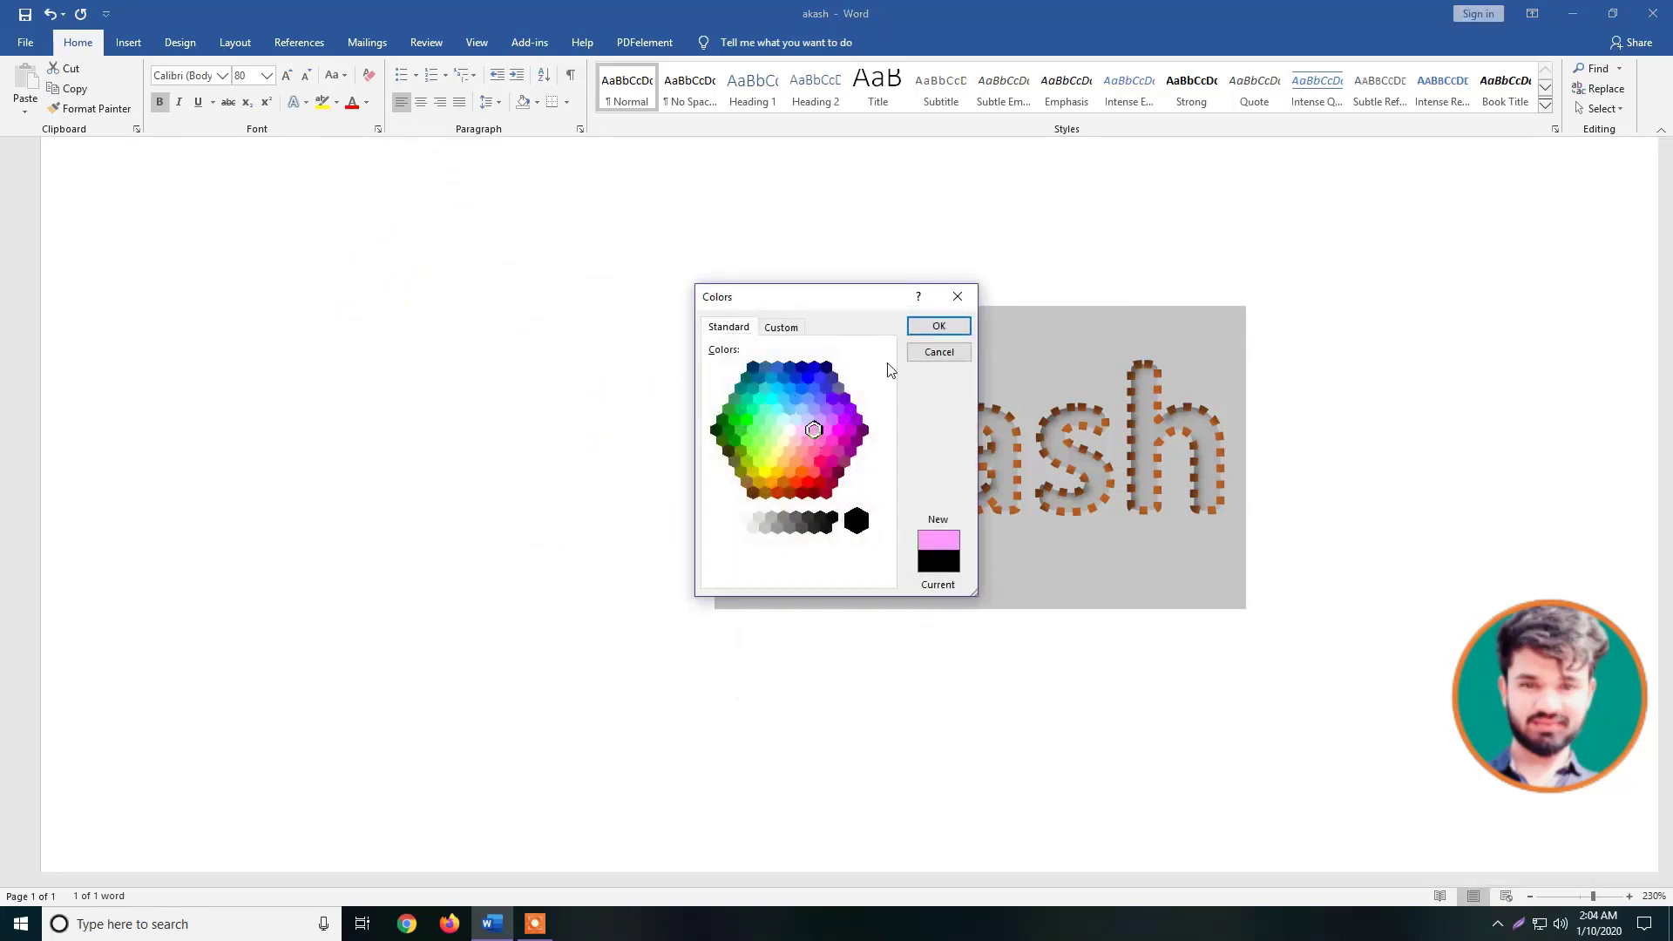
left_click(938, 326)
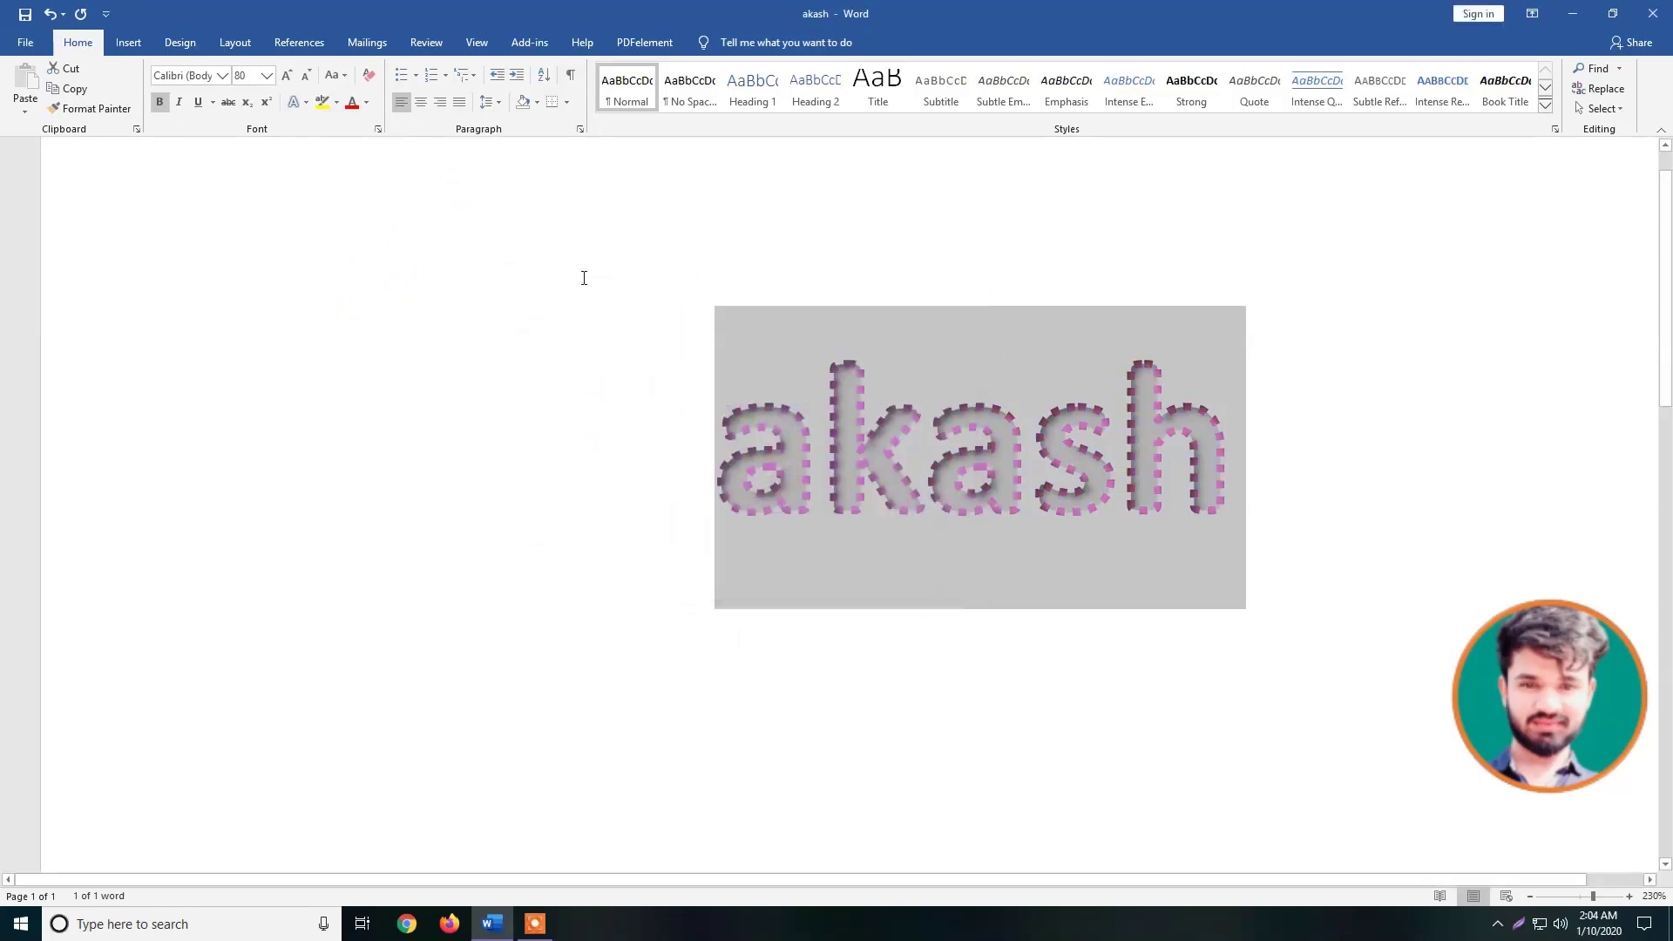
- Apply the pale grey preset to akash and add a Perspective: Lower Right shadow
left_click(305, 102)
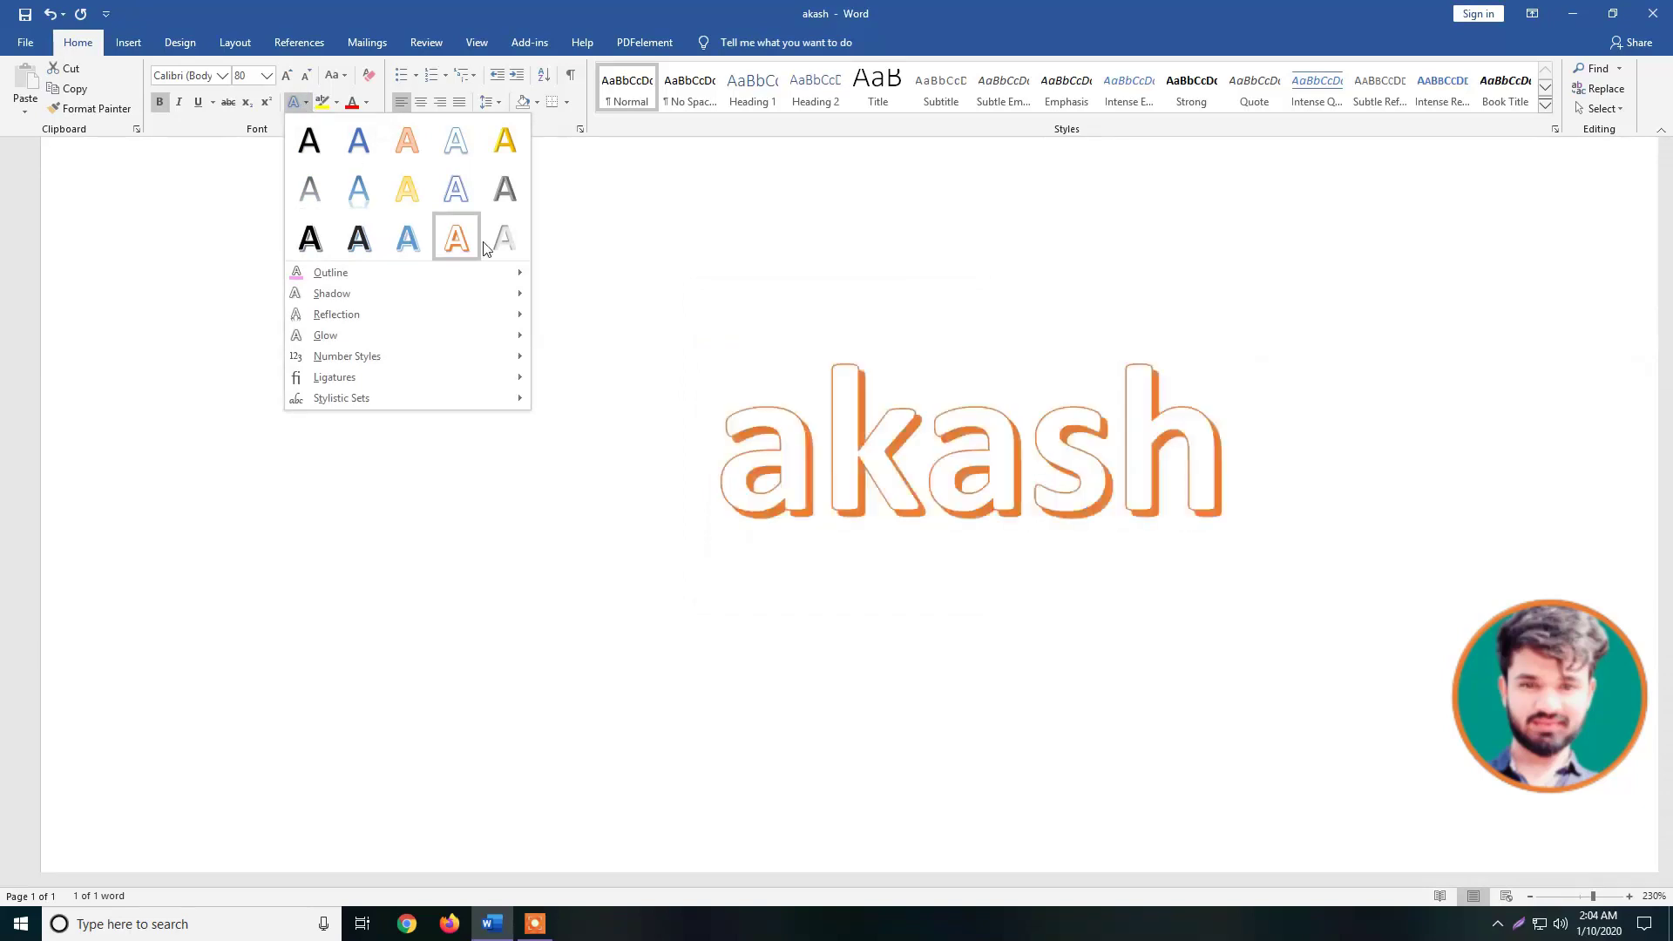
left_click(505, 237)
left_click(306, 102)
mouse_move(332, 293)
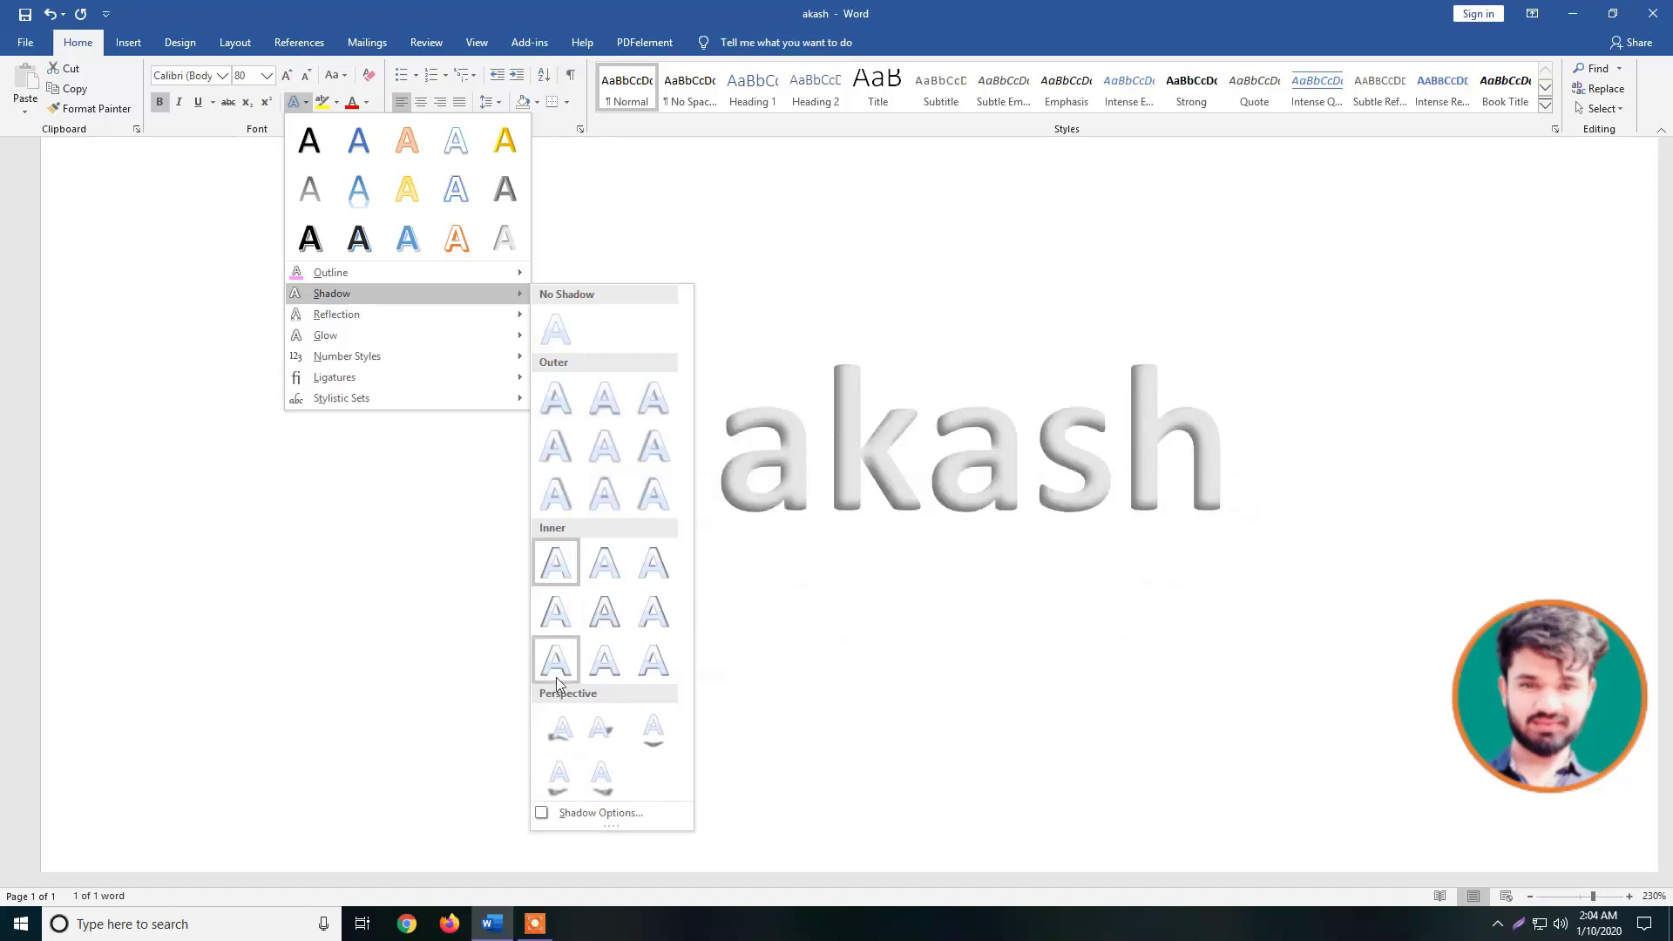
left_click(607, 778)
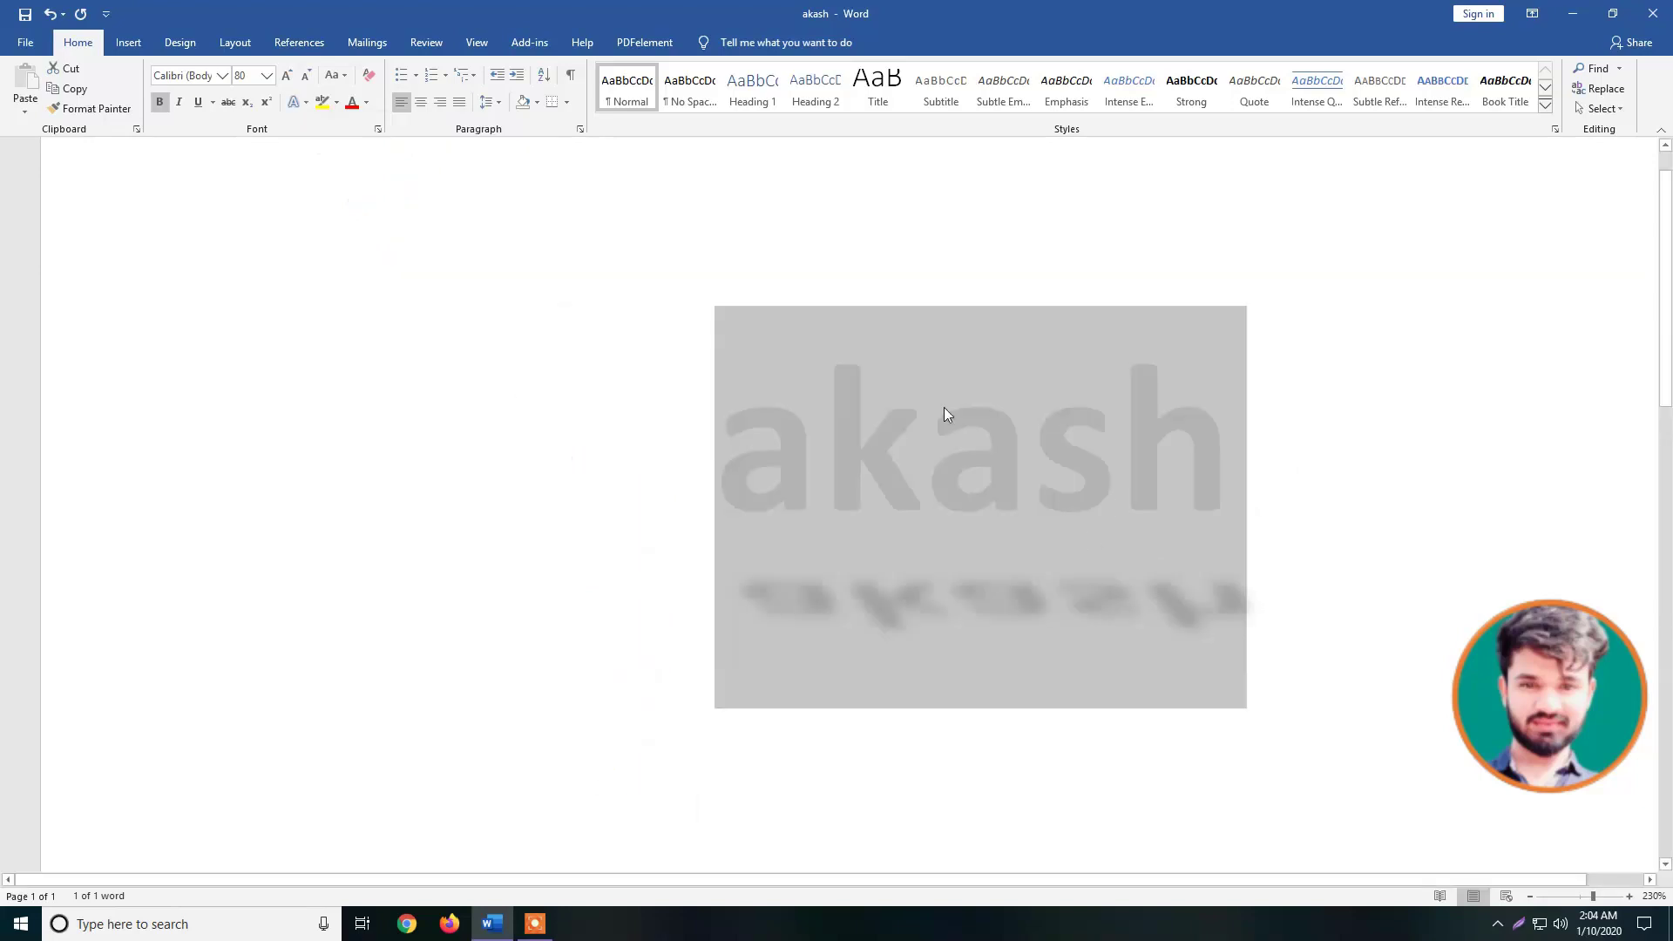
left_click(306, 103)
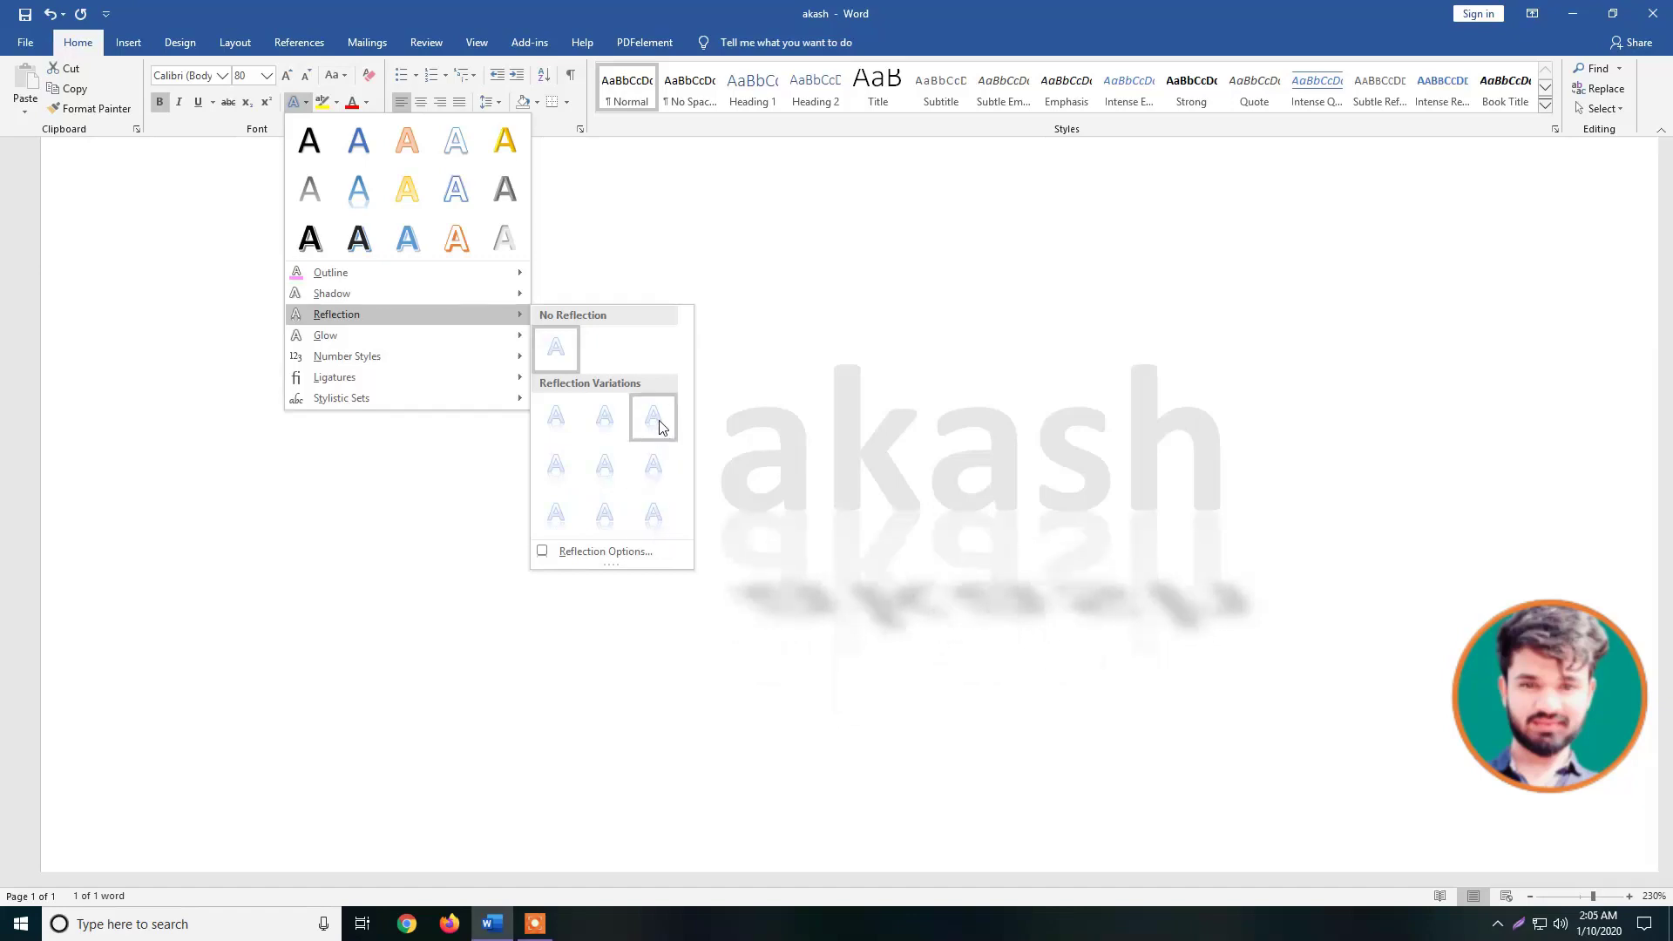
- Add a reflection beneath akash, trying two reflection variations
left_click(556, 514)
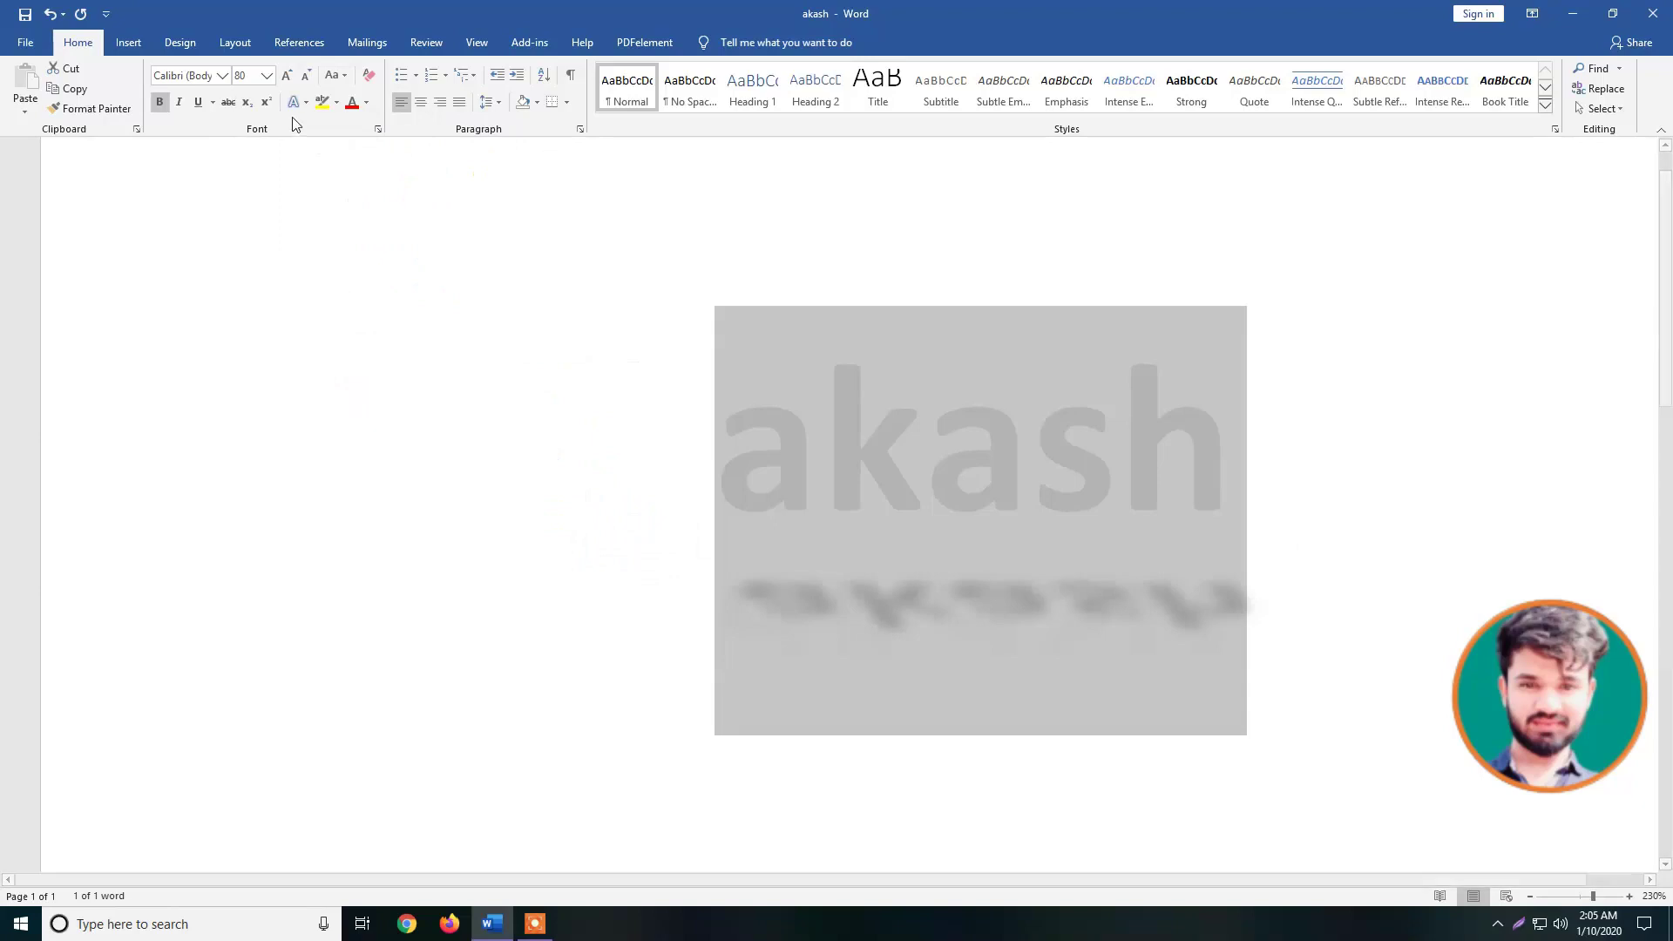
left_click(296, 102)
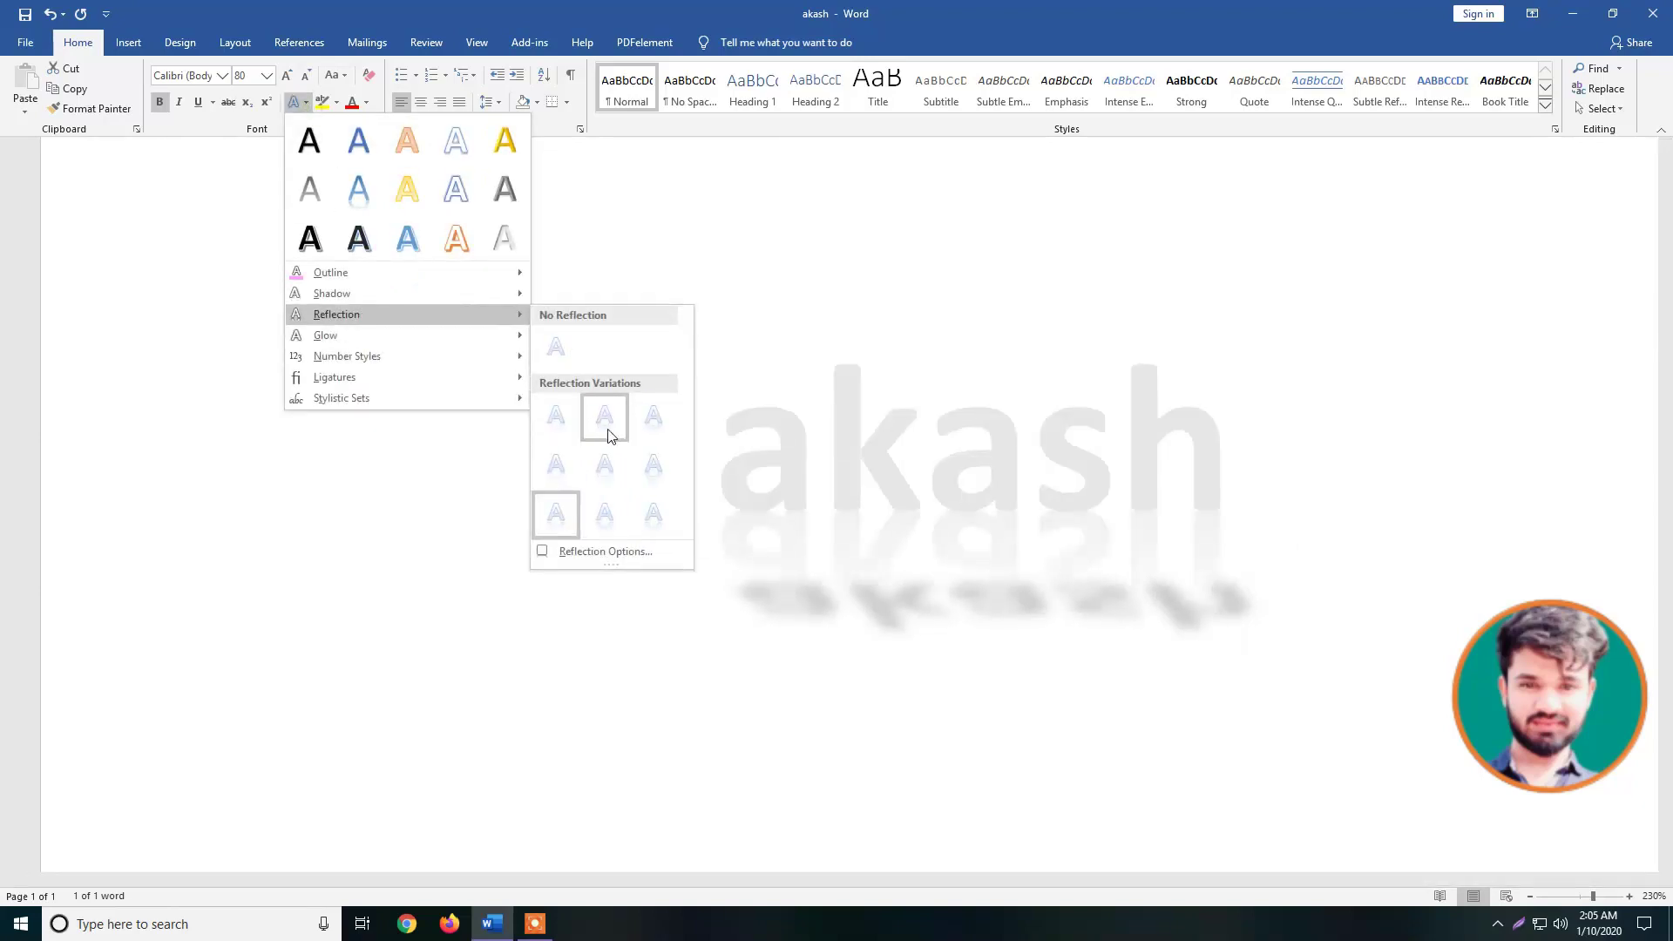
left_click(597, 439)
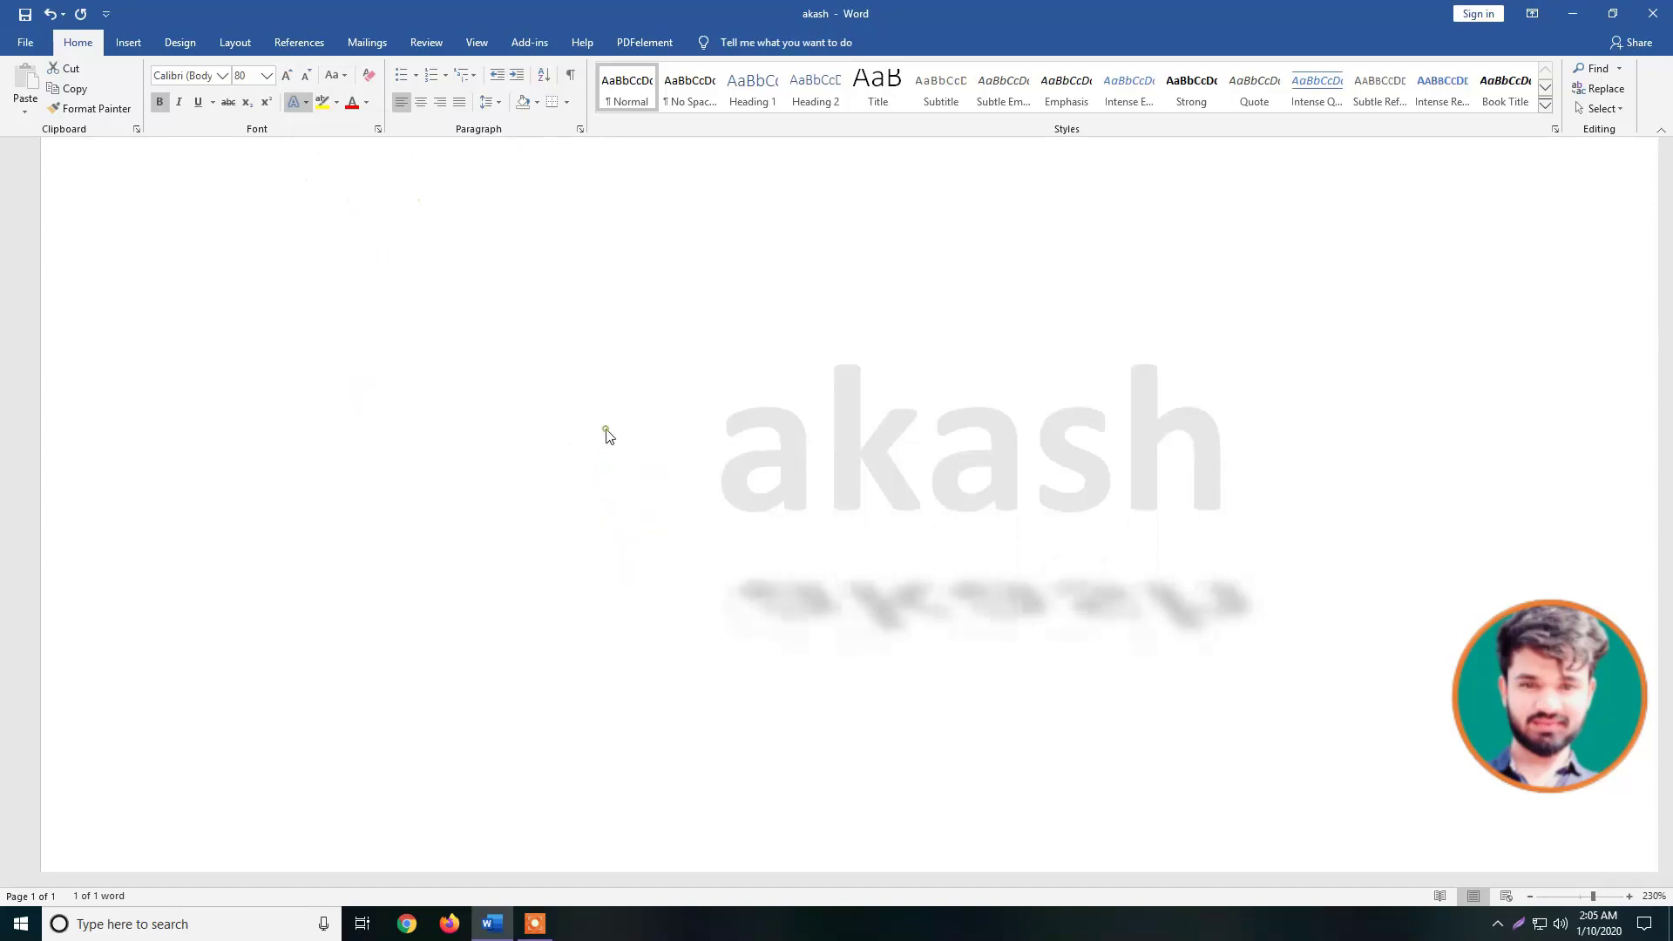
- Apply the grey engraved preset to akash and add a full reflection
left_click(306, 106)
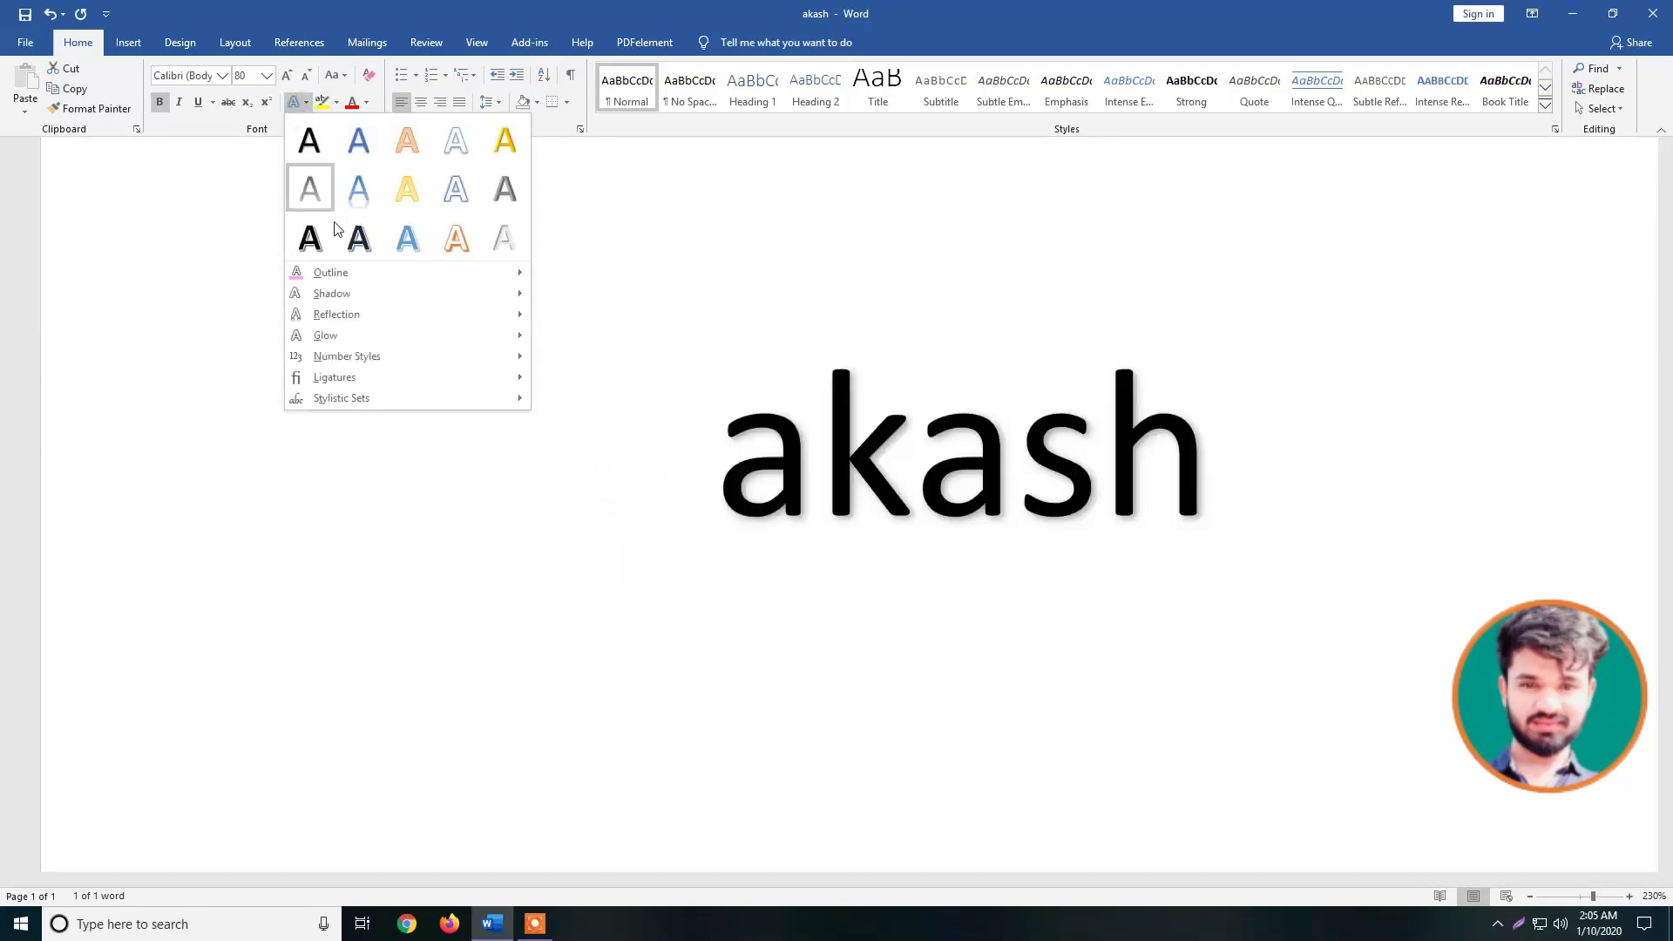
left_click(505, 239)
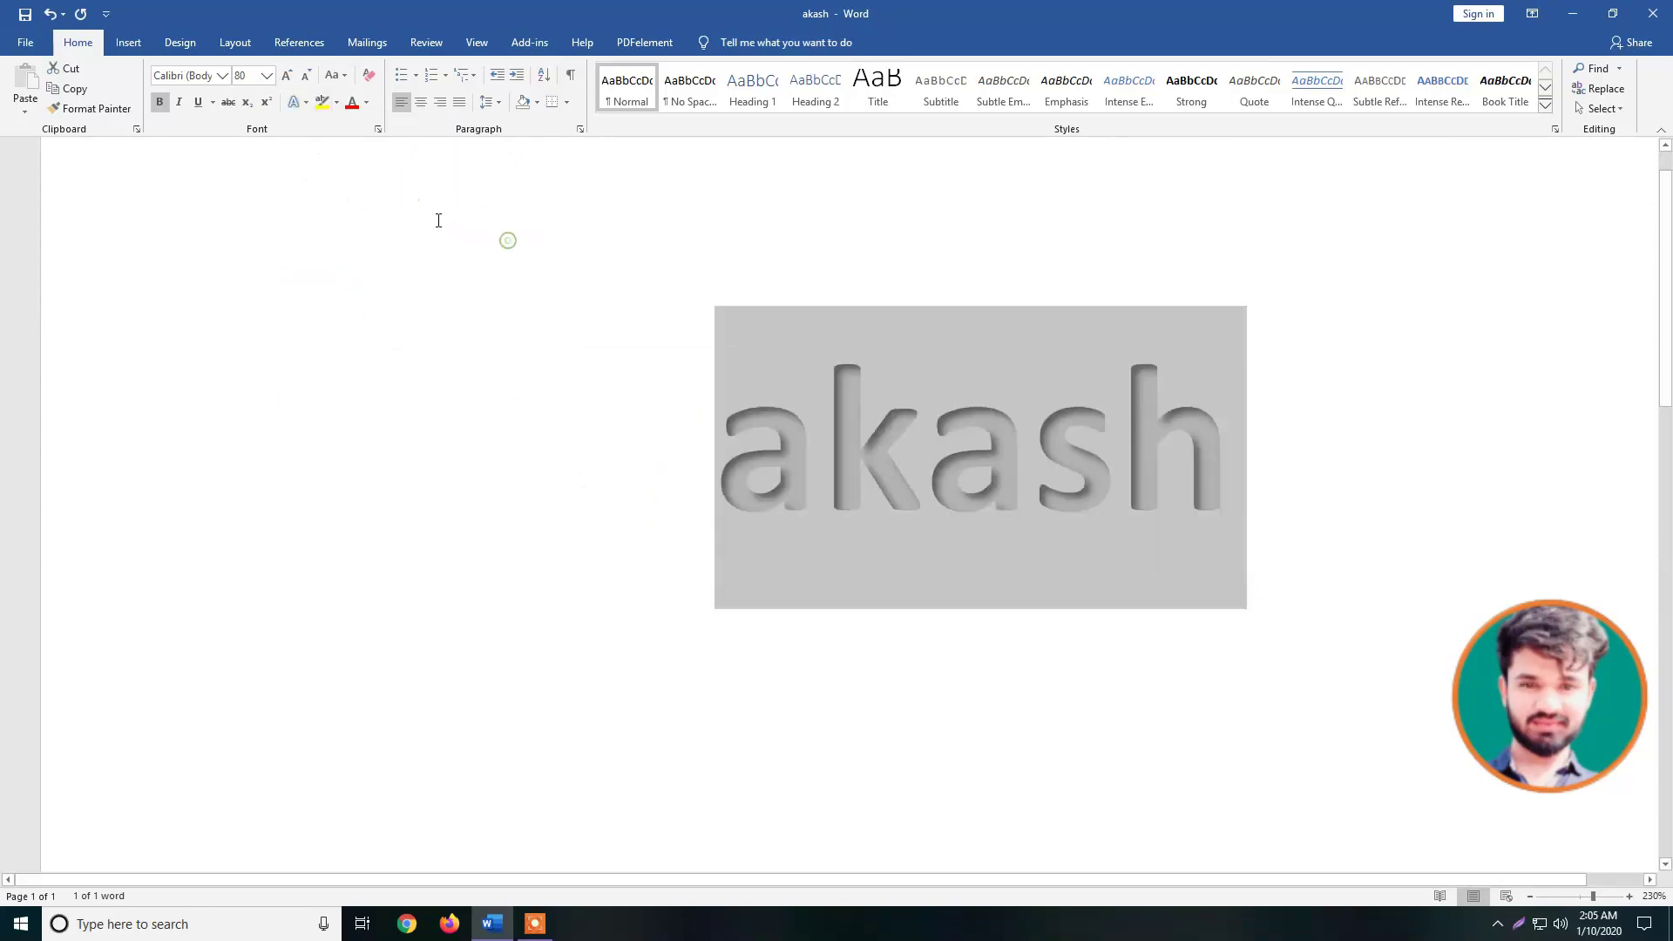
left_click(300, 102)
mouse_move(337, 314)
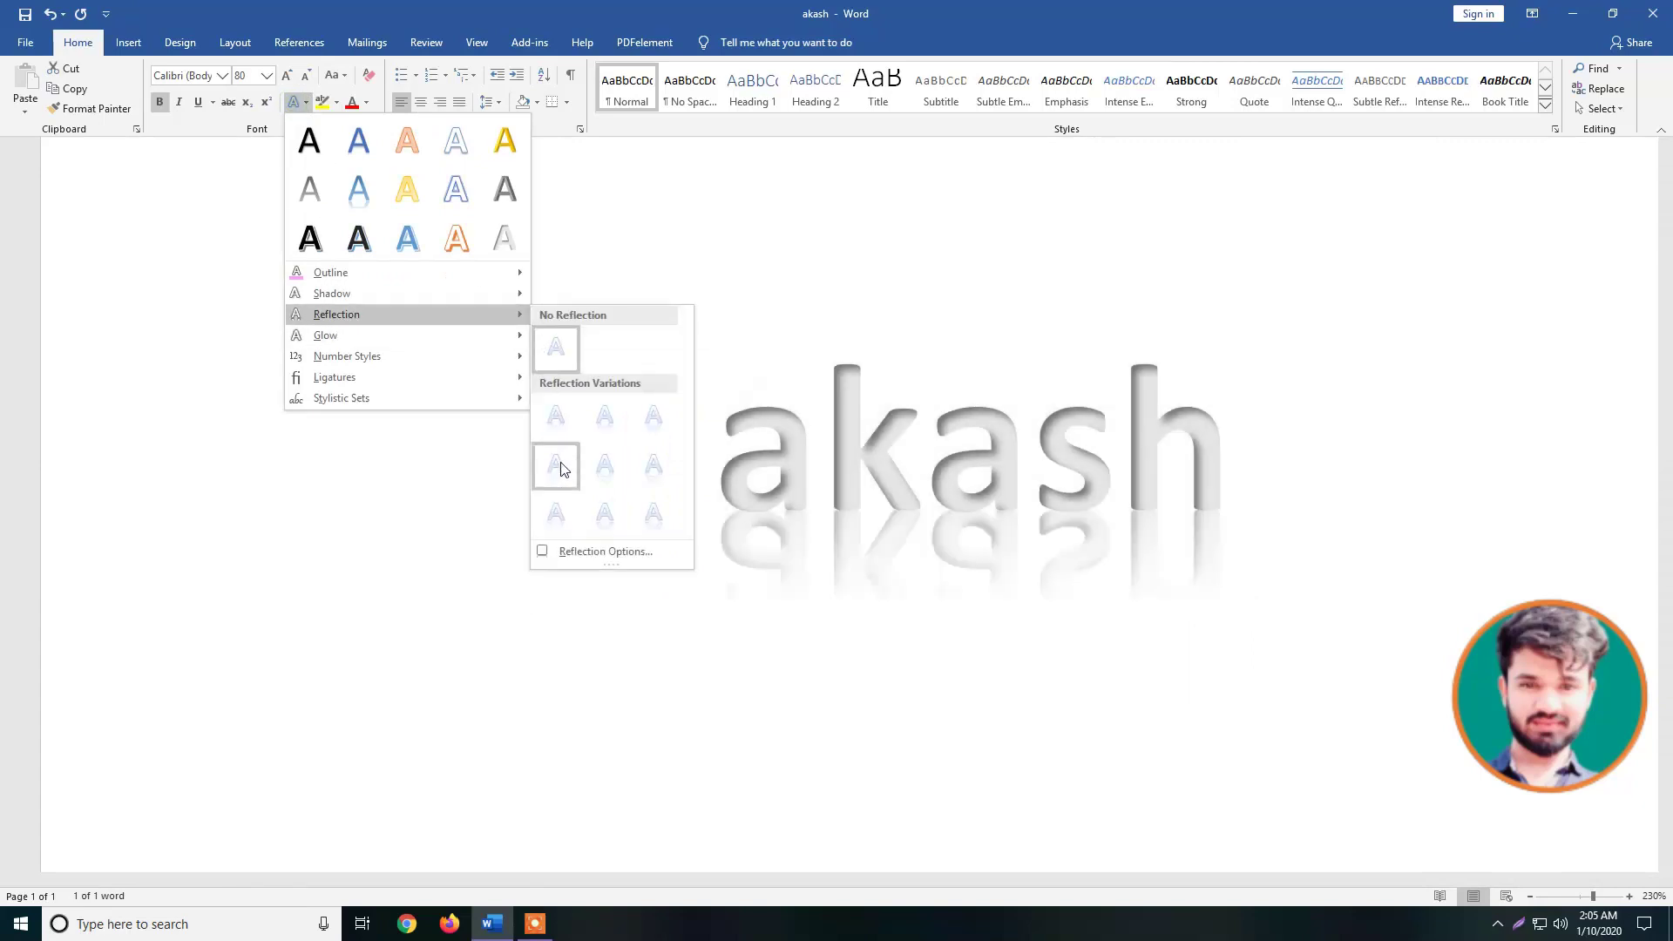
left_click(631, 505)
left_click(1220, 649)
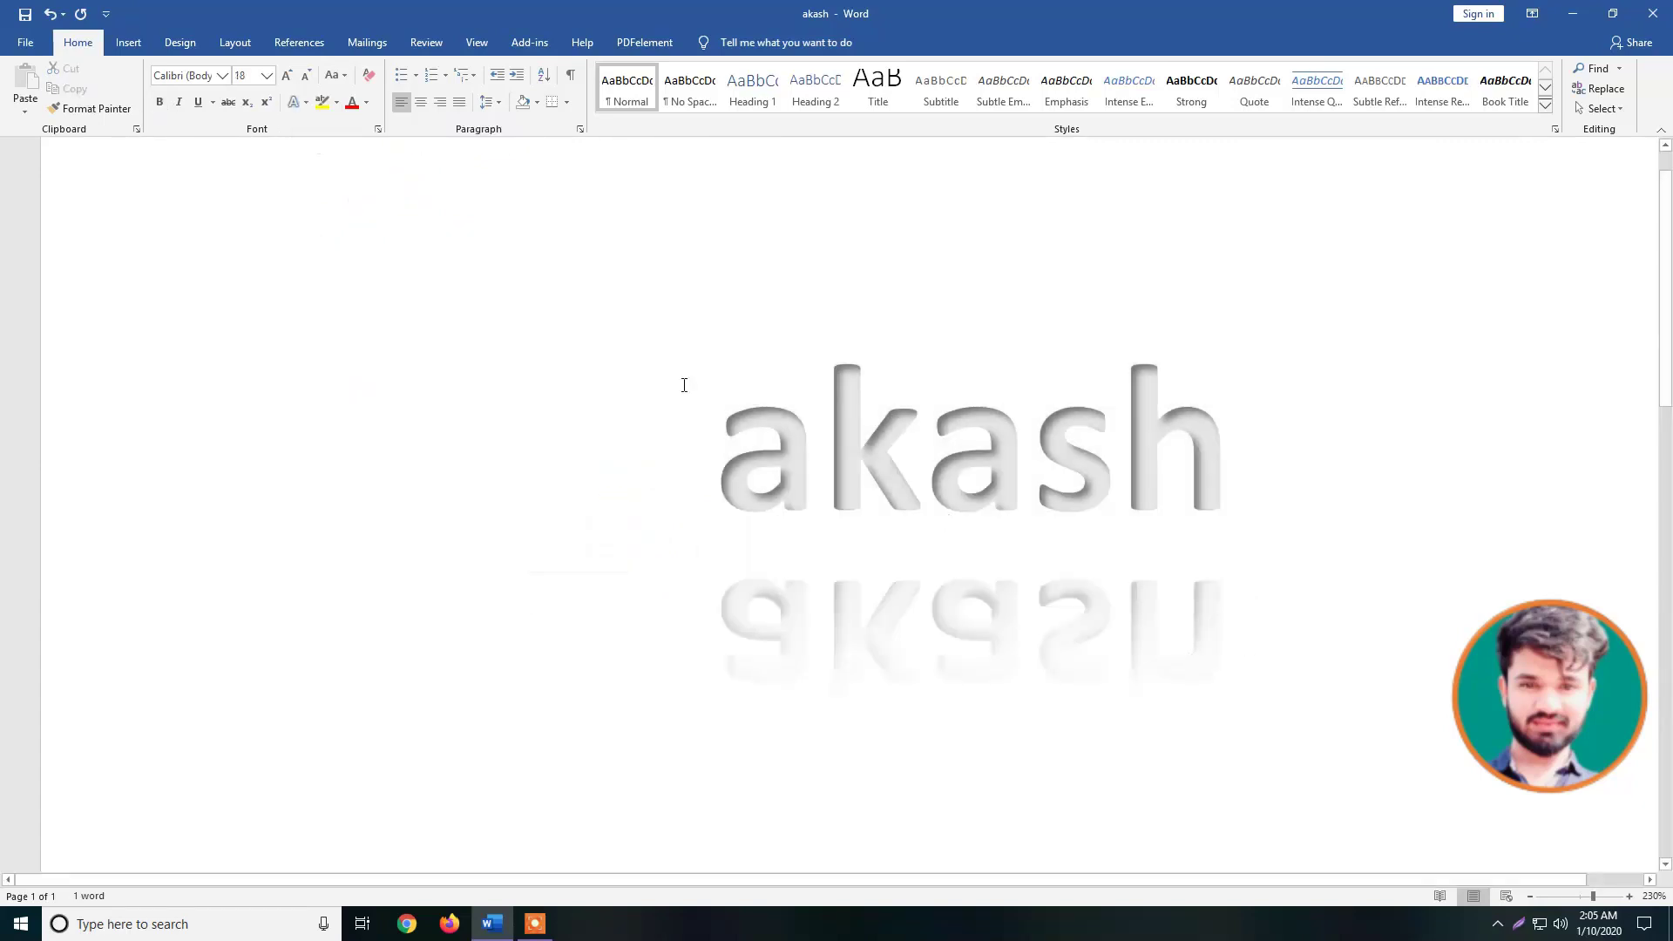
left_click(306, 103)
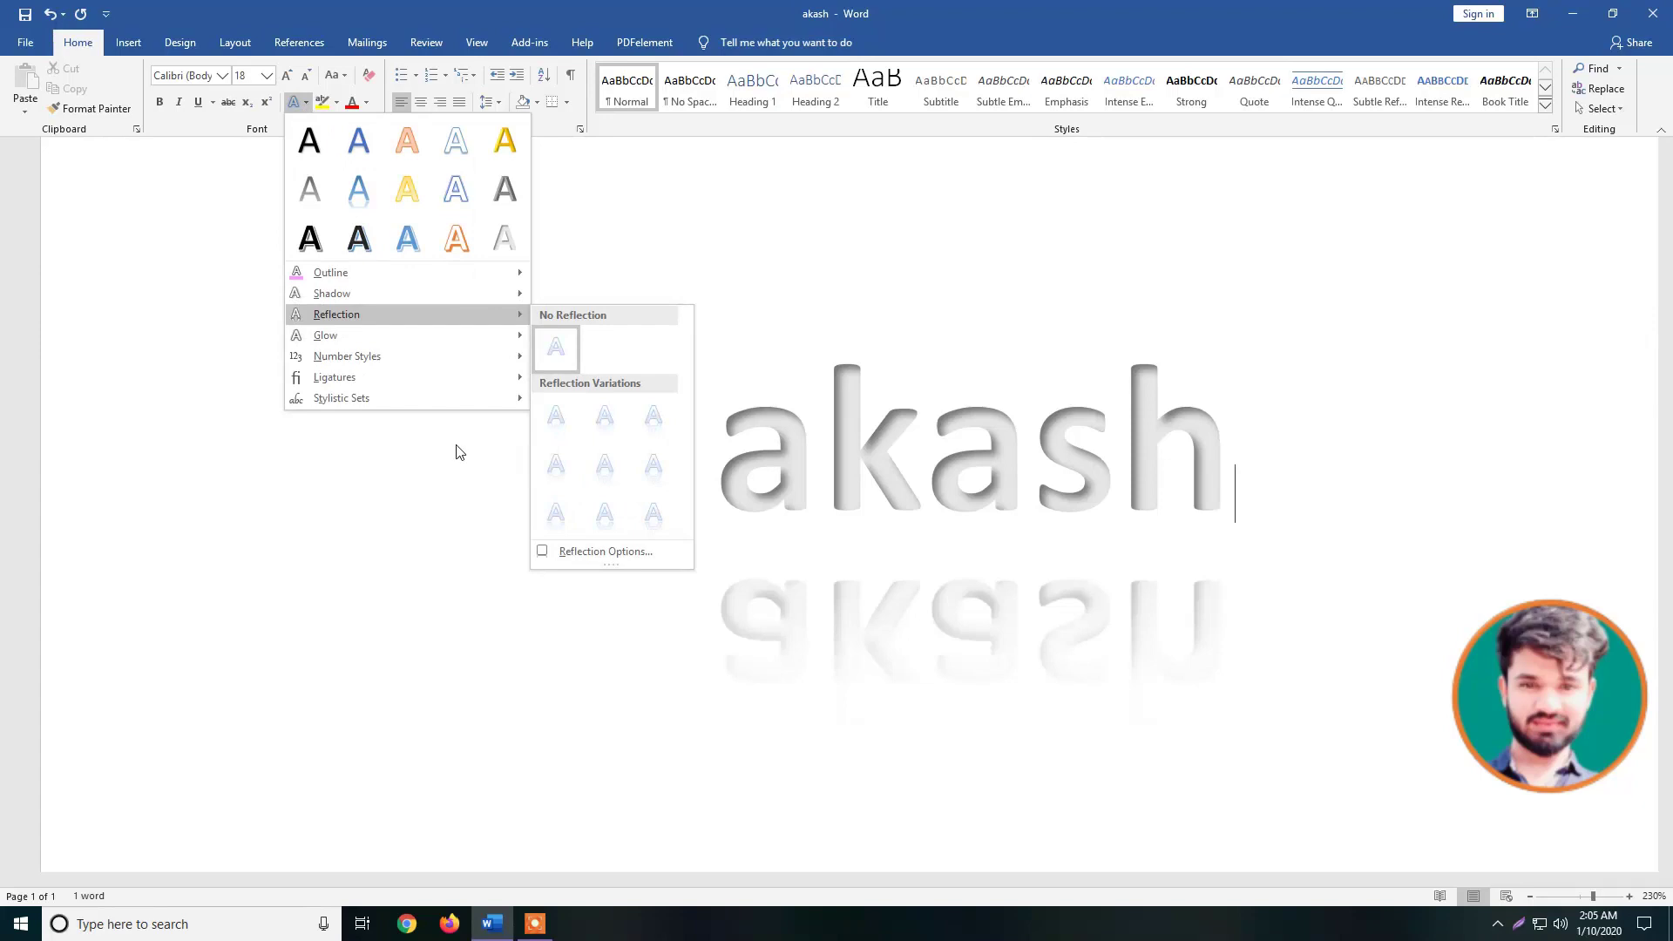
mouse_move(326, 335)
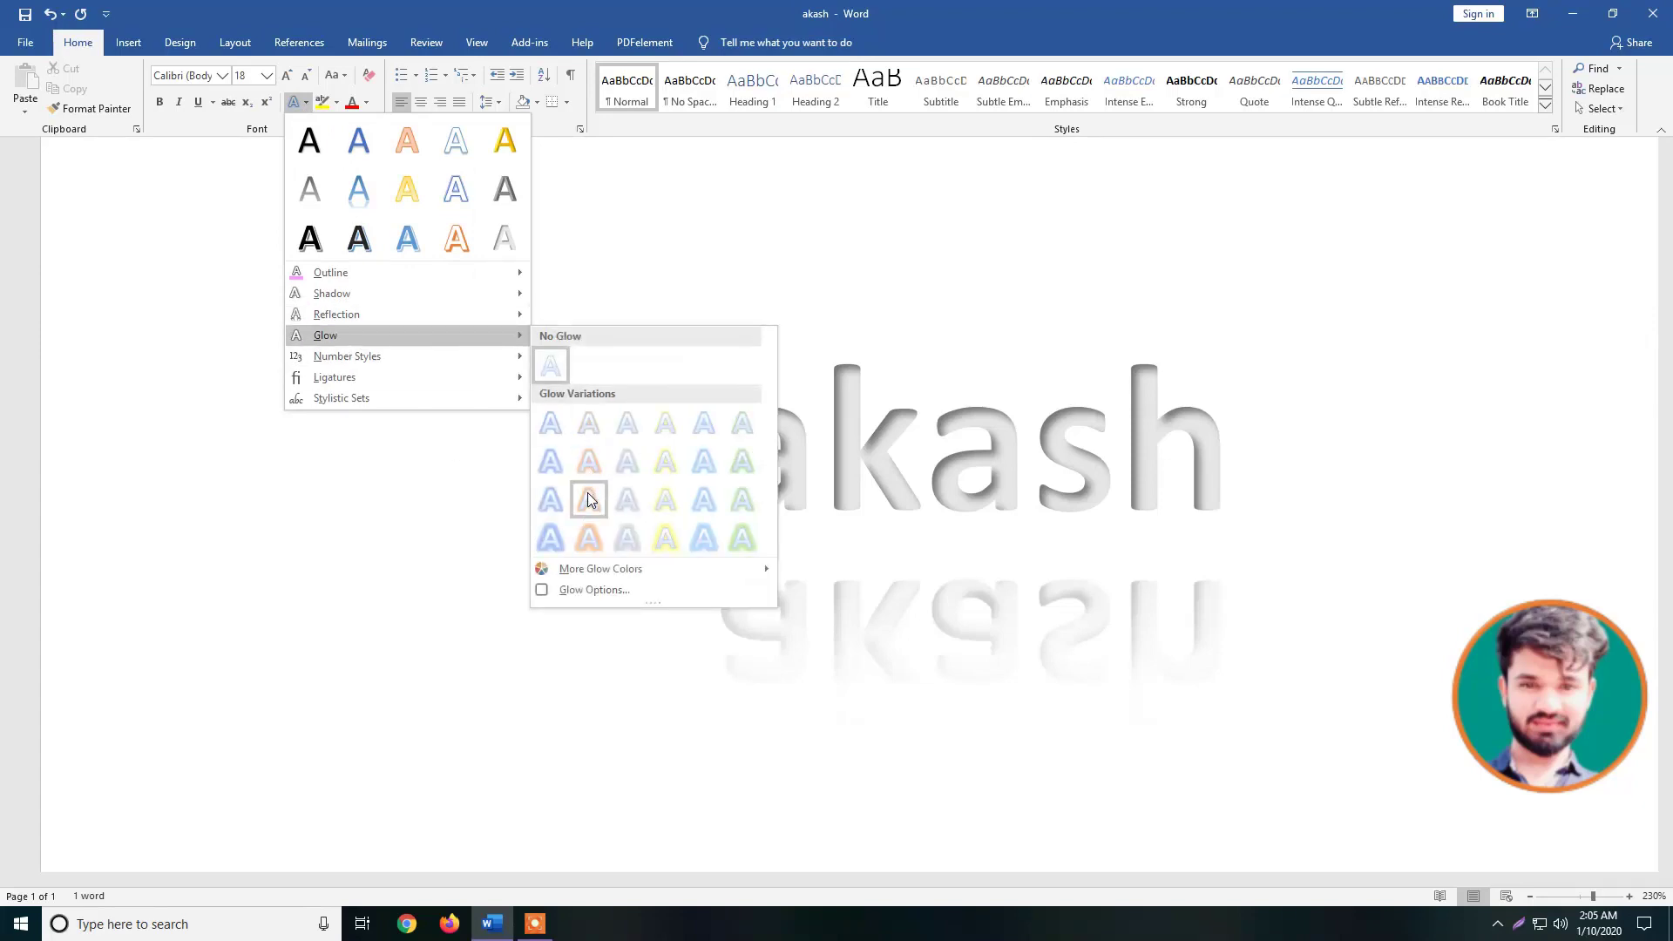
- Reapply the engraved preset to akash to strip its reflection
left_click(696, 504)
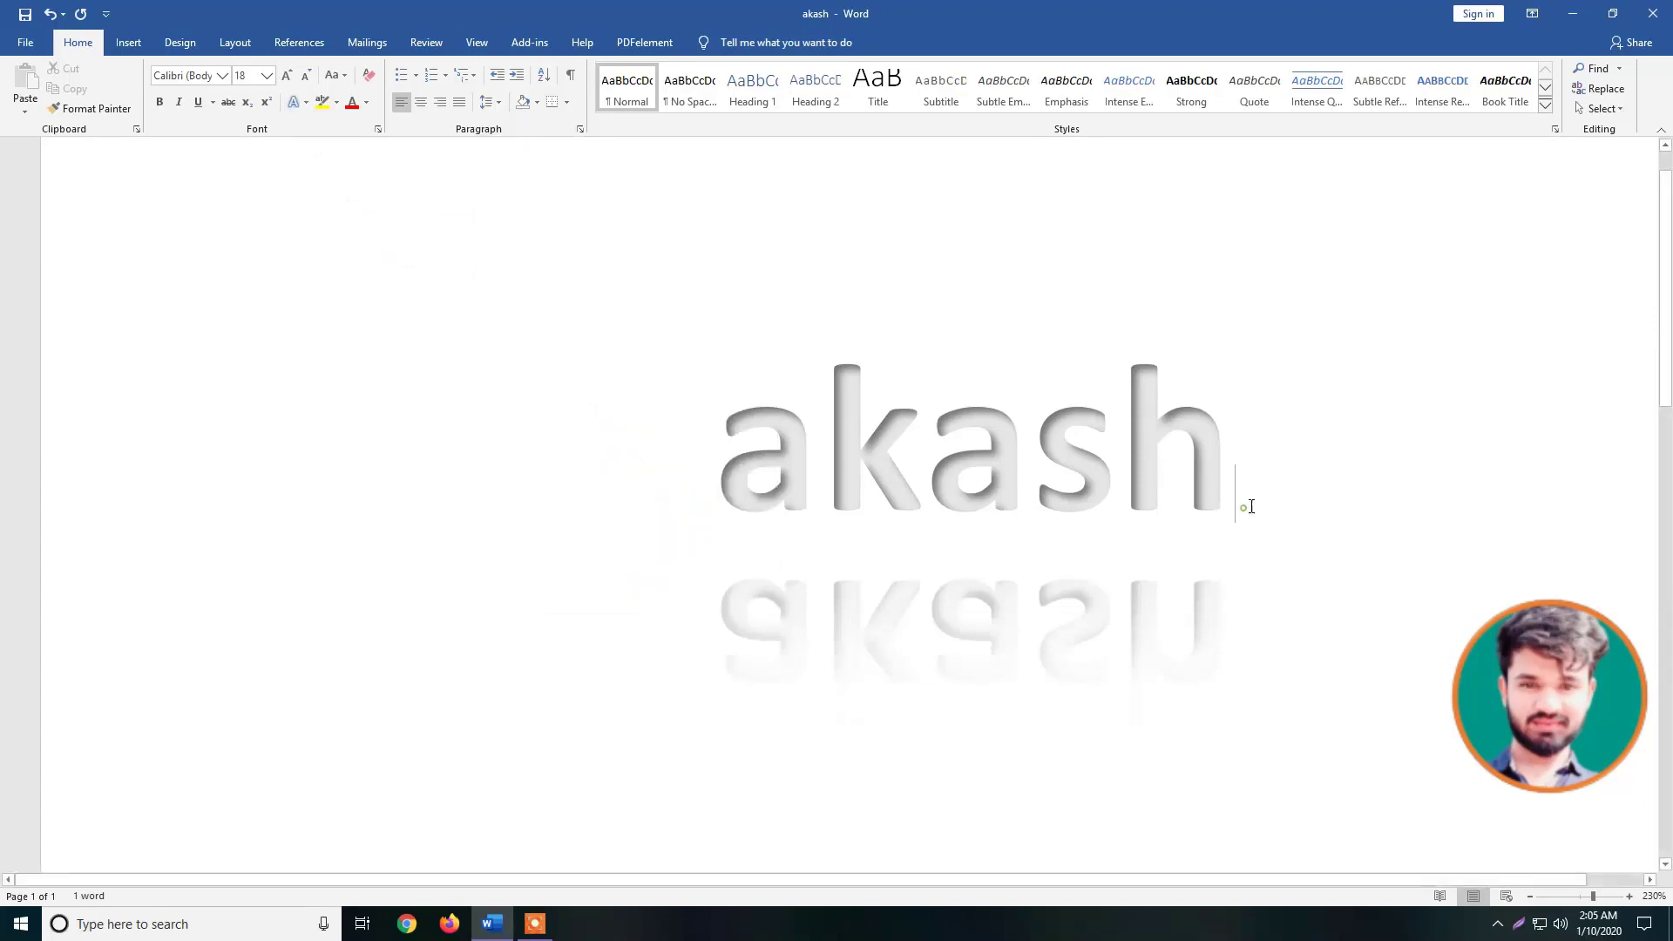
left_click_drag(1243, 504, 701, 455)
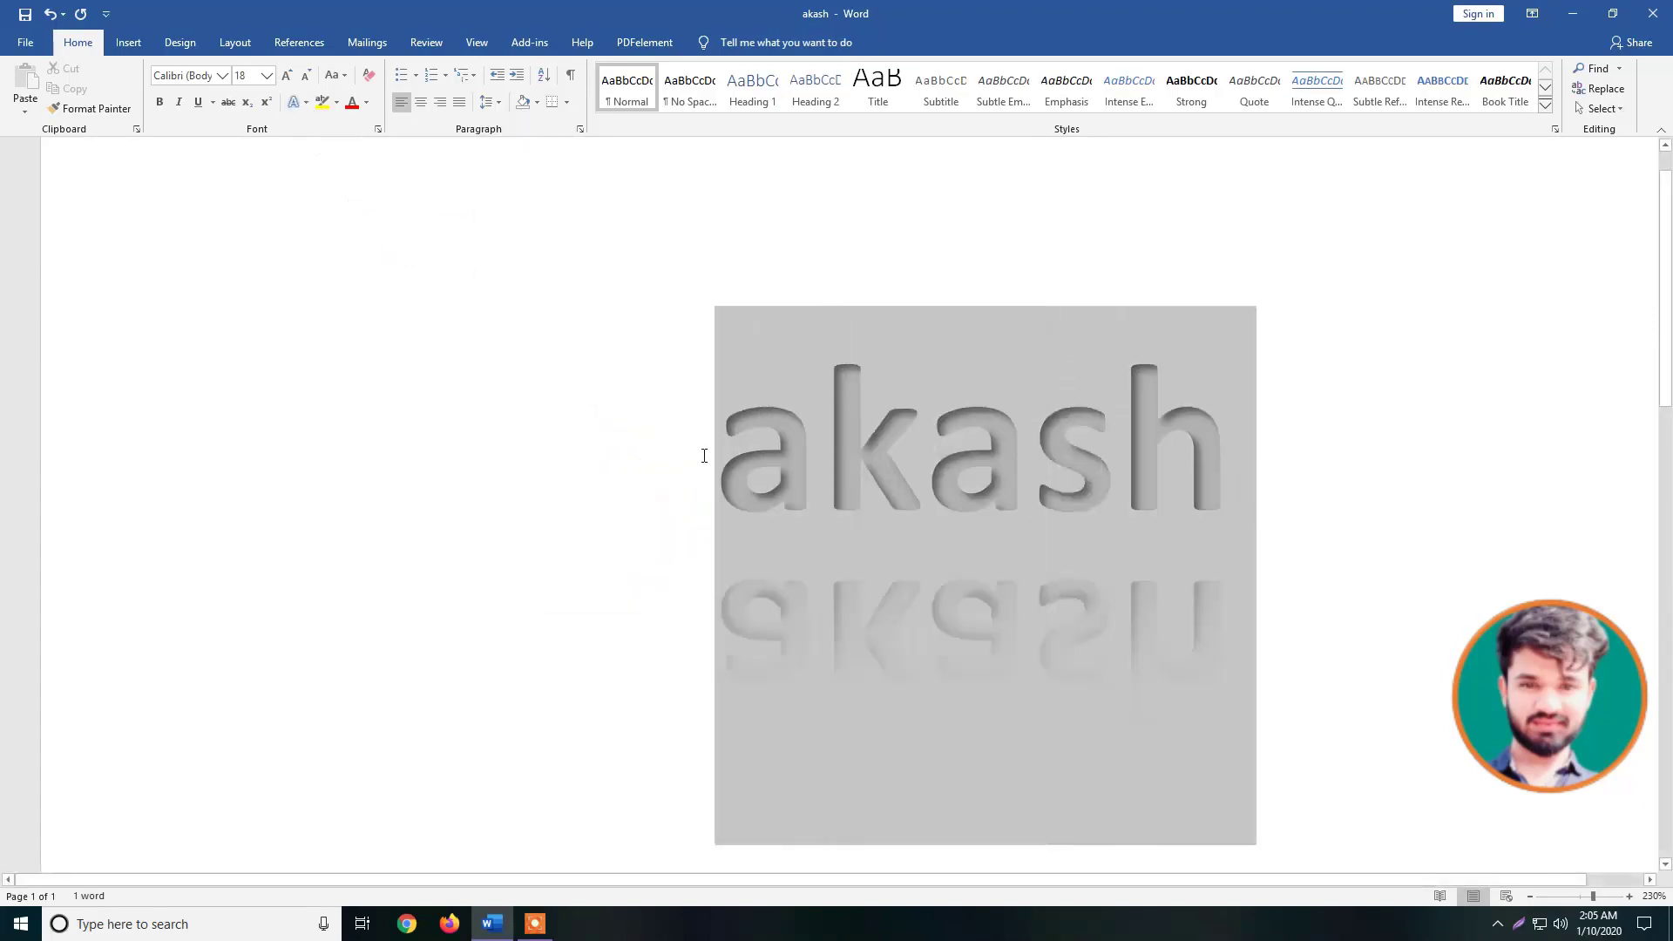
left_click(294, 102)
left_click(493, 236)
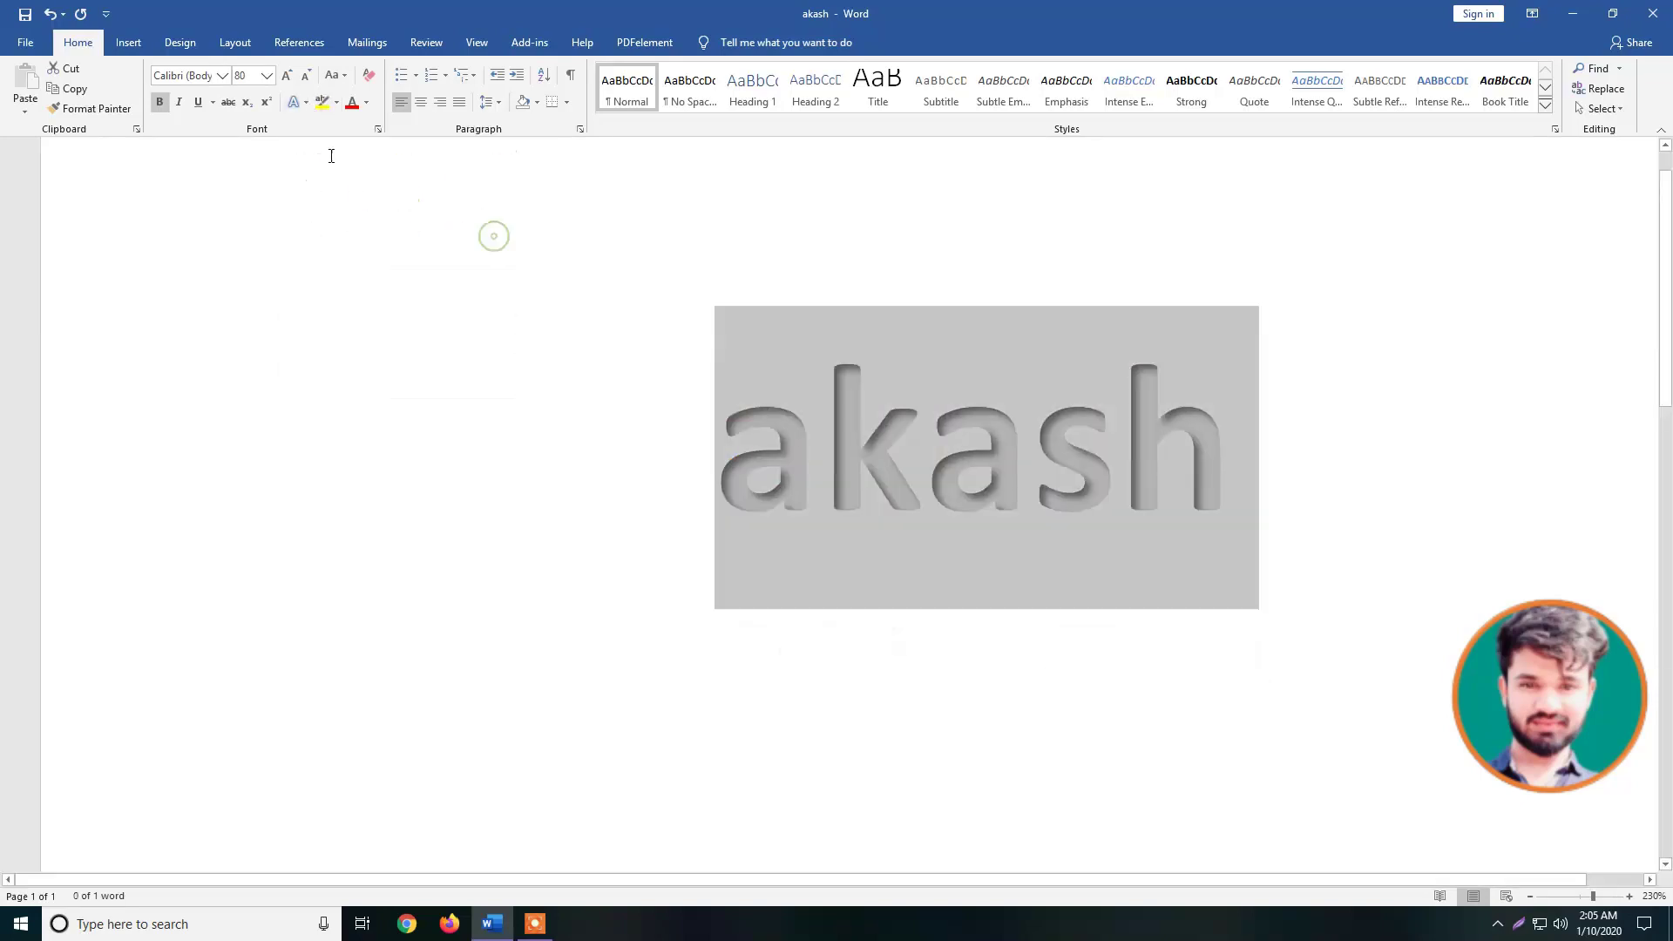
- Surround akash with a glow, changing it from green to blue
left_click(296, 102)
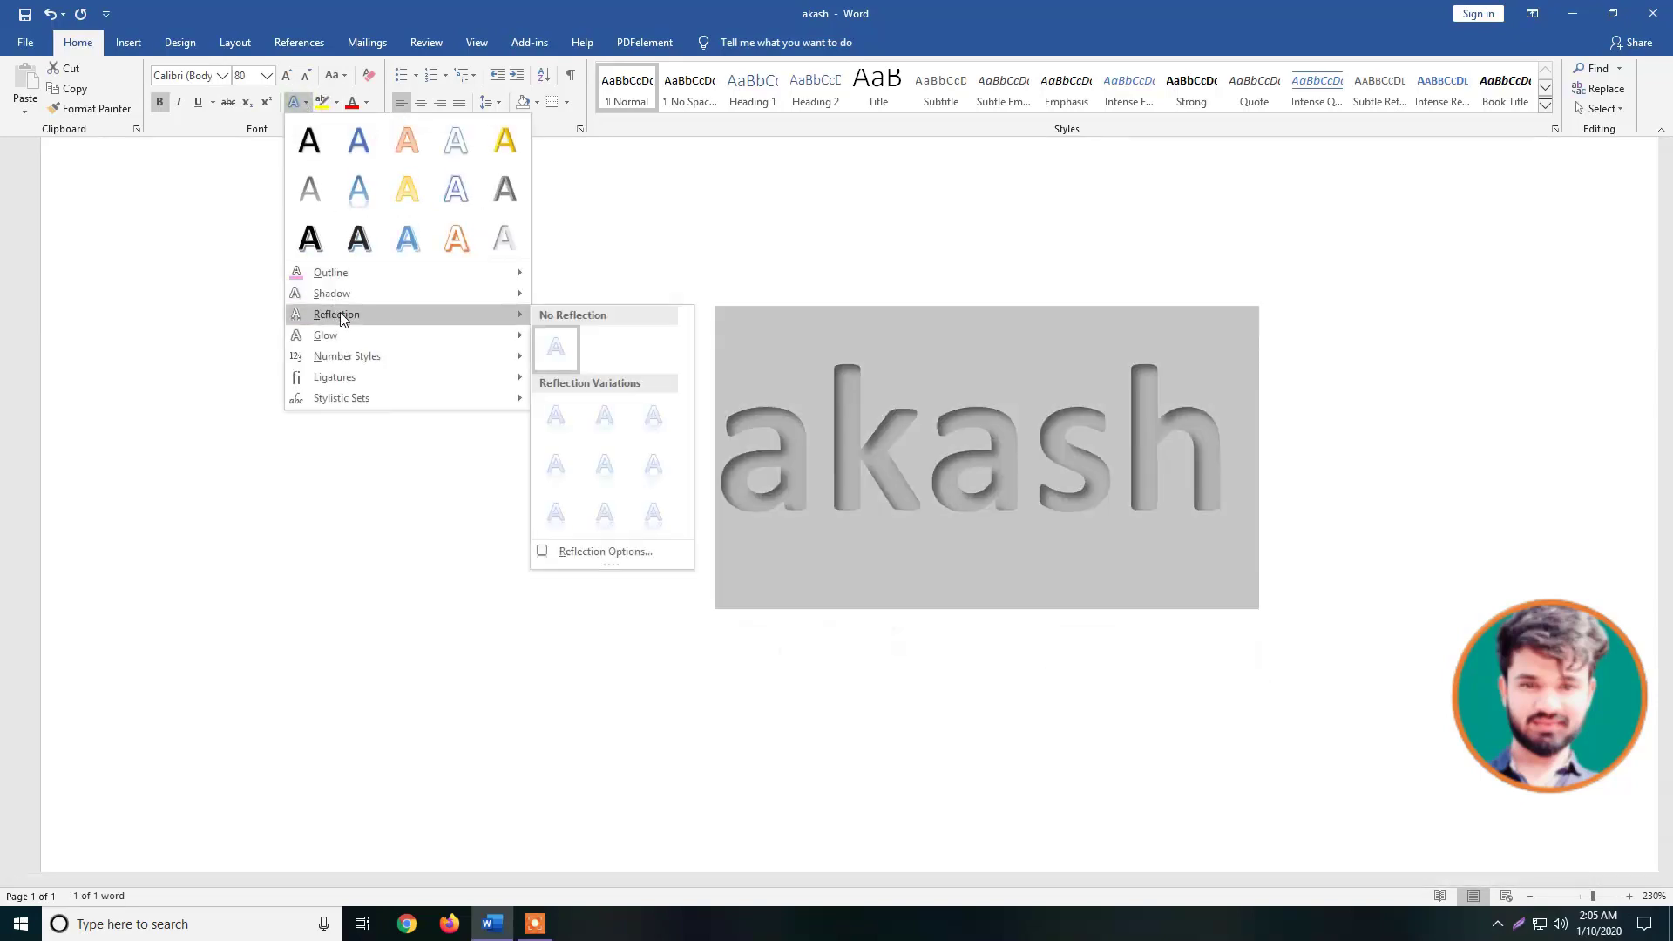
mouse_move(326, 335)
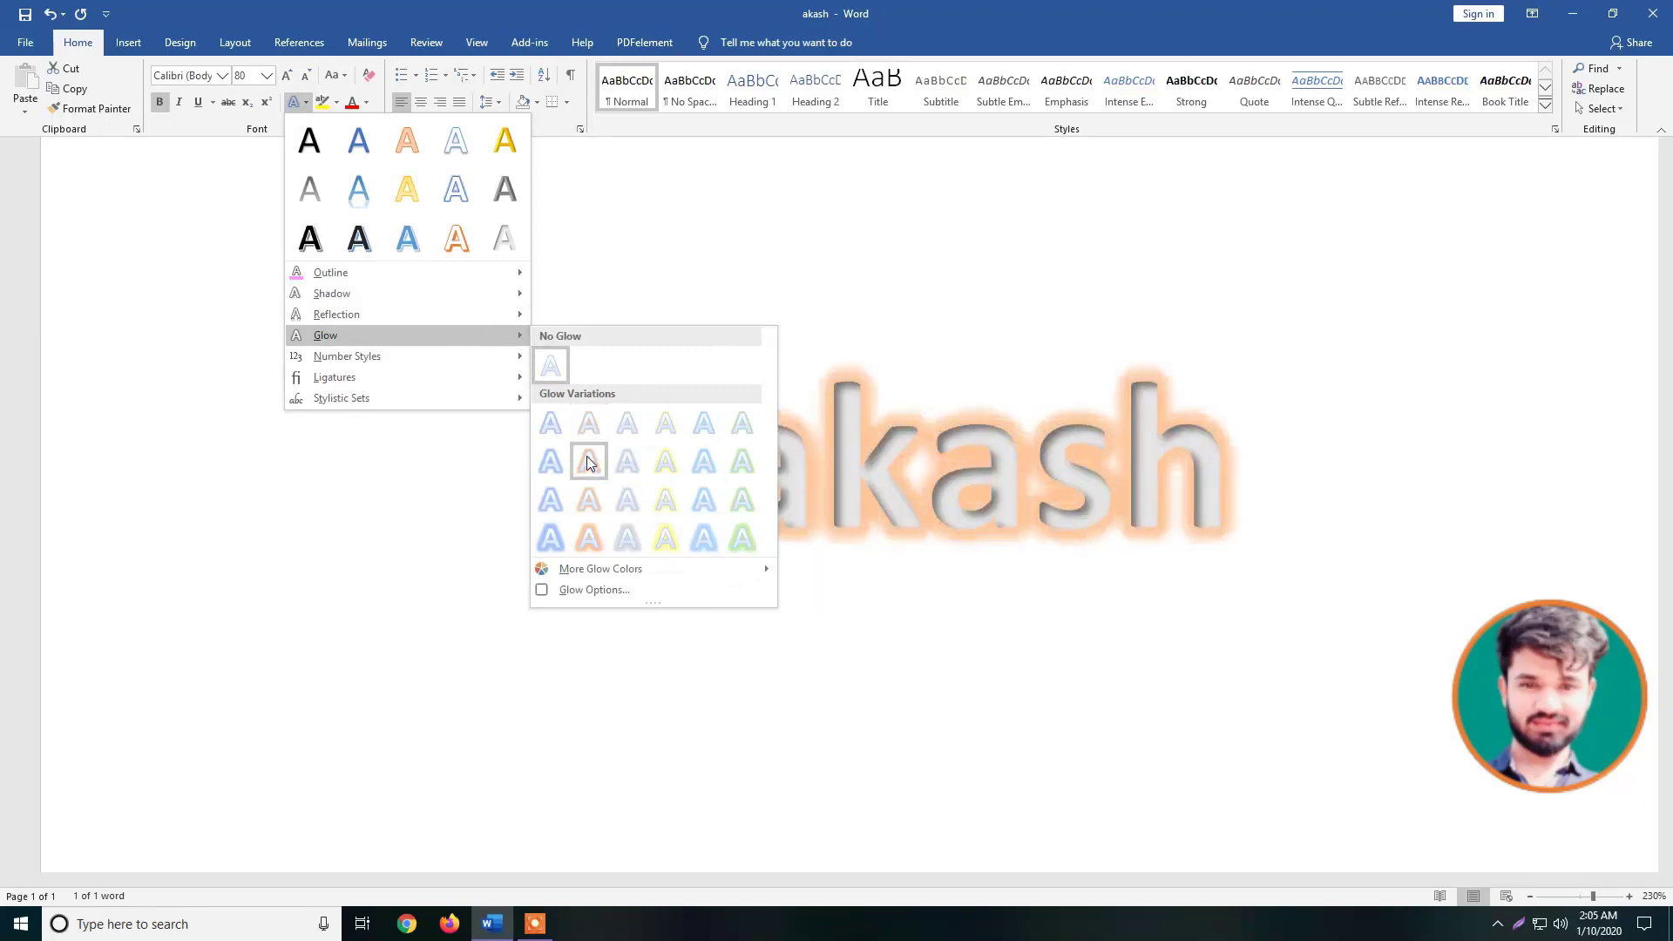
left_click(740, 505)
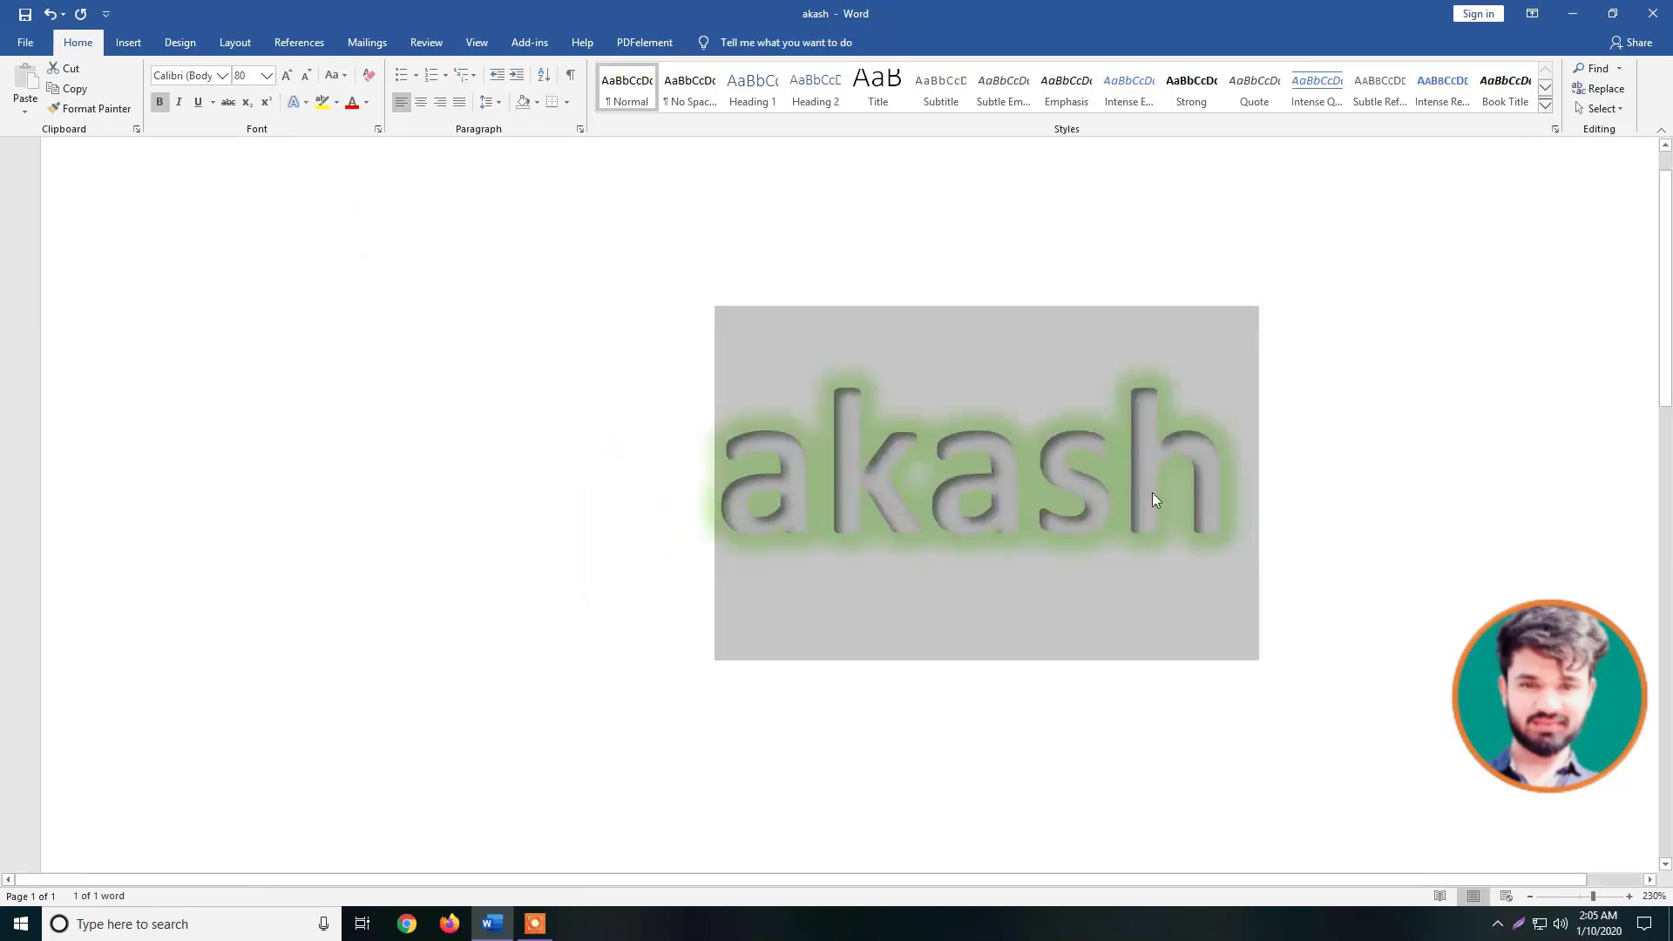
left_click(296, 102)
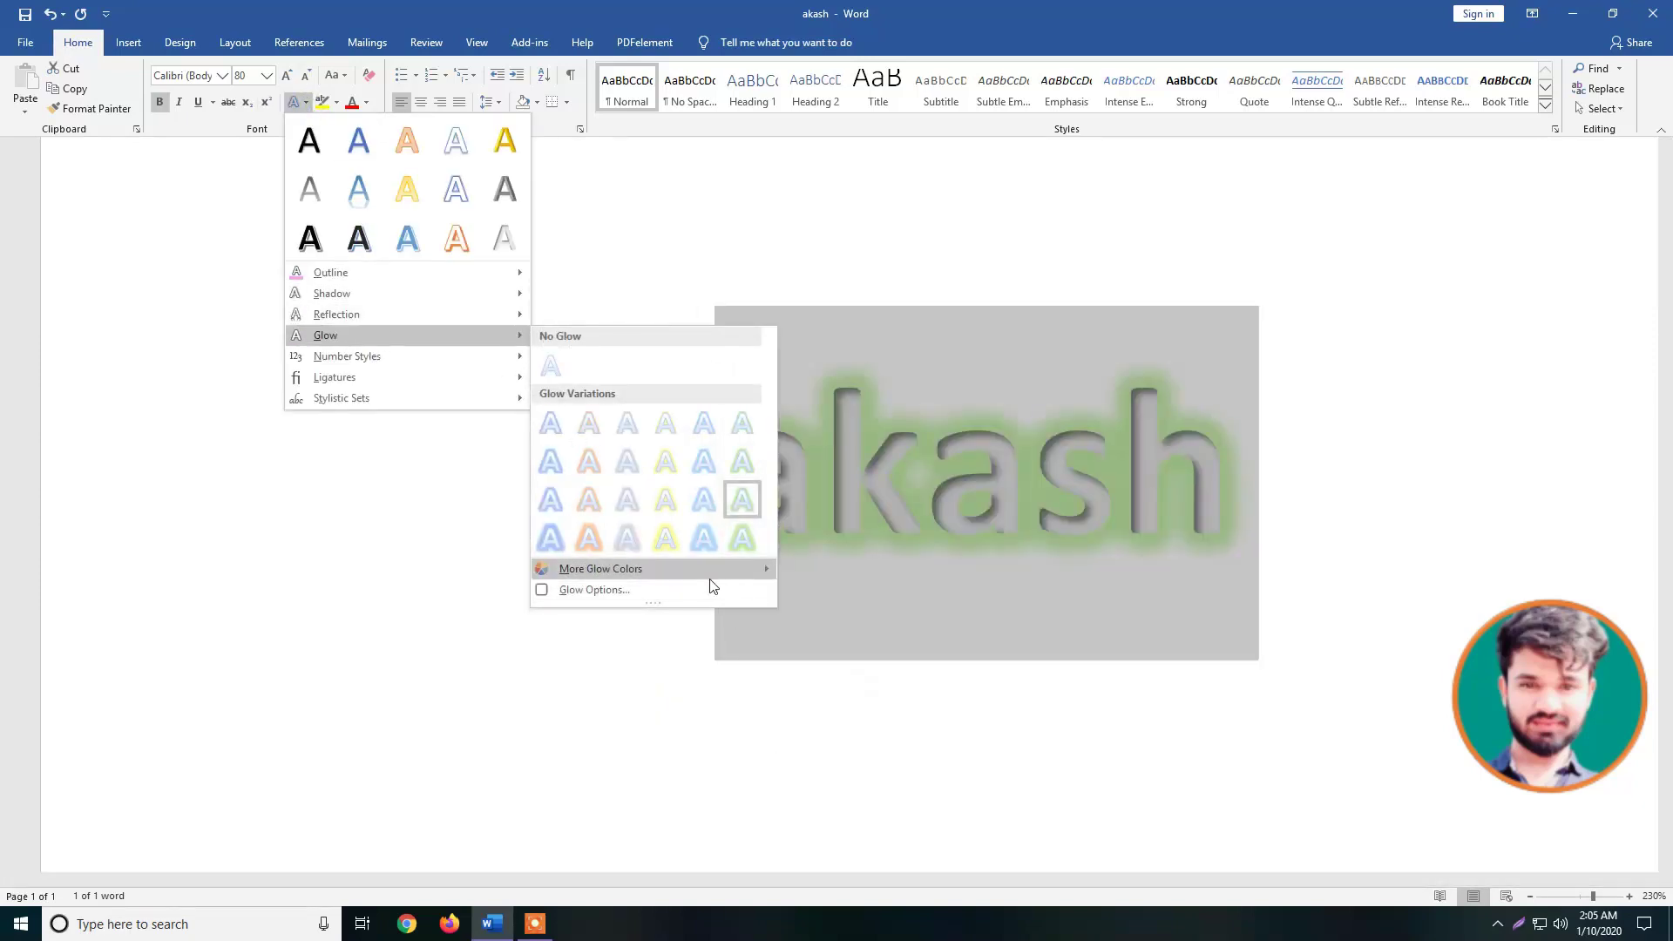
mouse_move(599, 568)
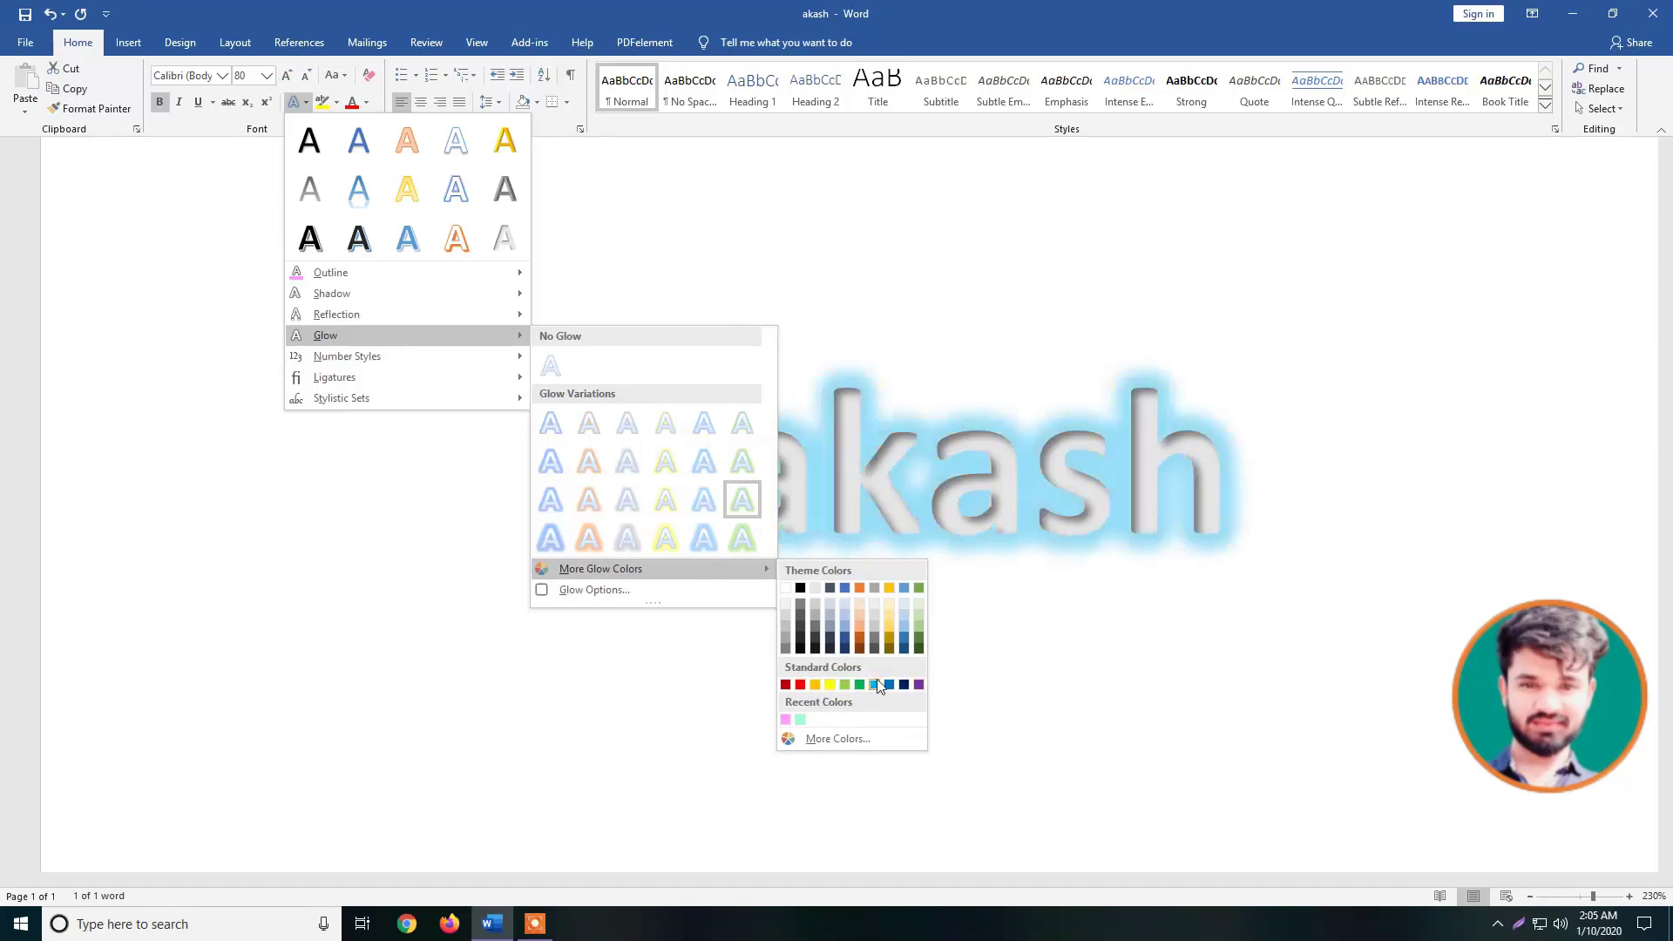
left_click(902, 643)
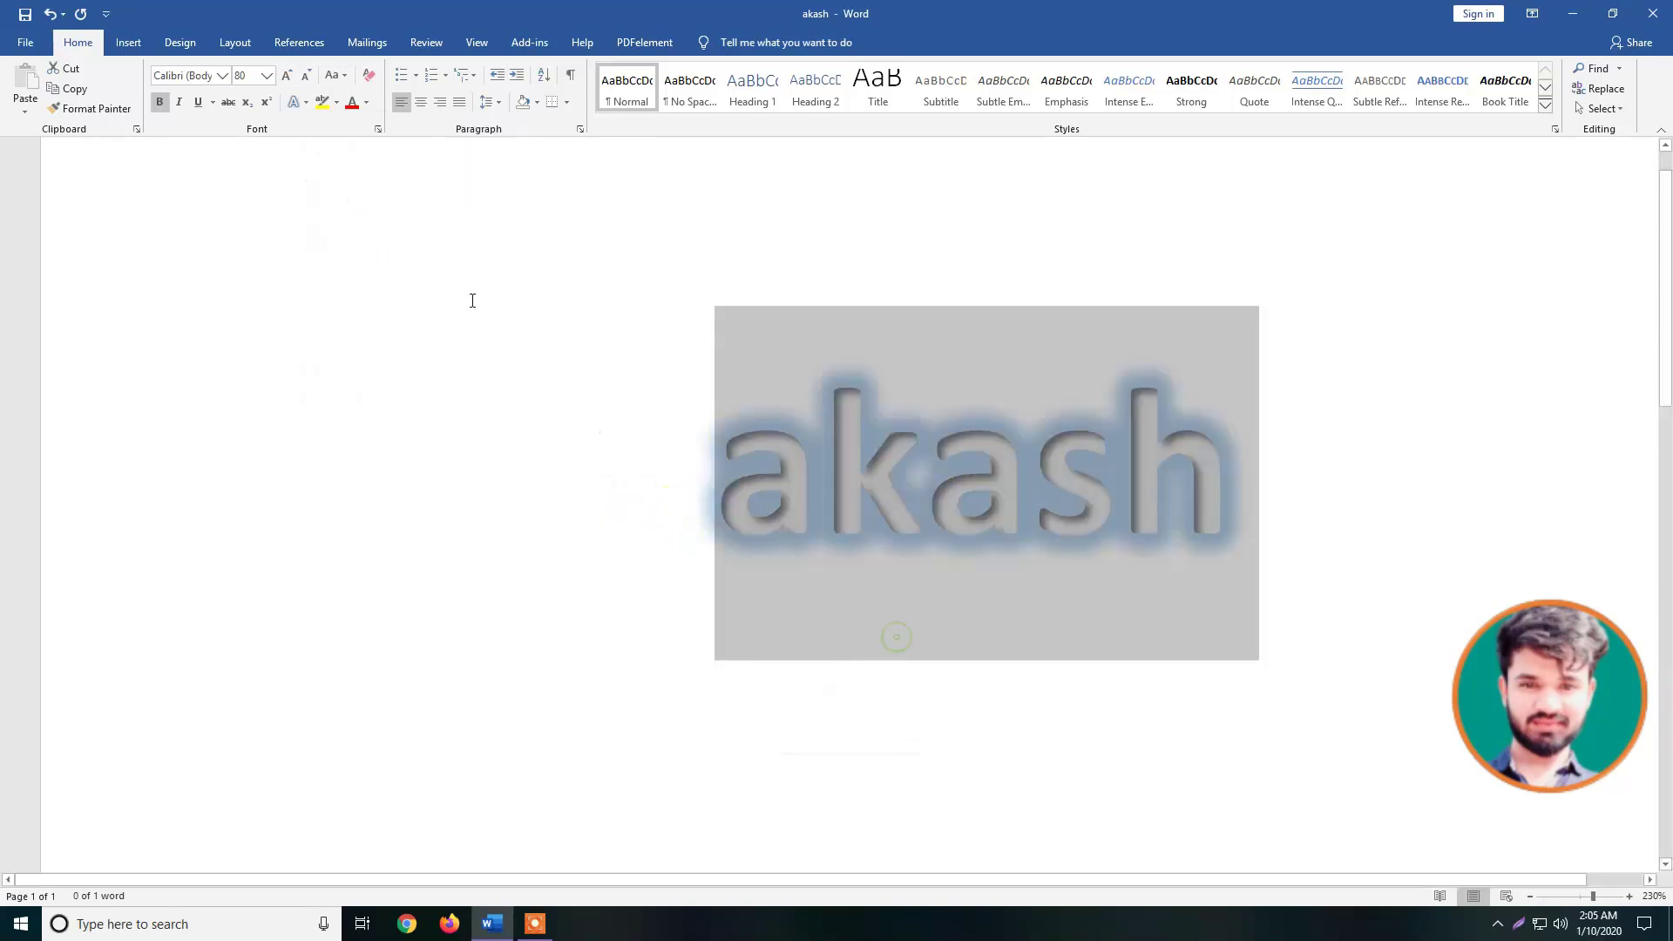
left_click(307, 104)
mouse_move(341, 397)
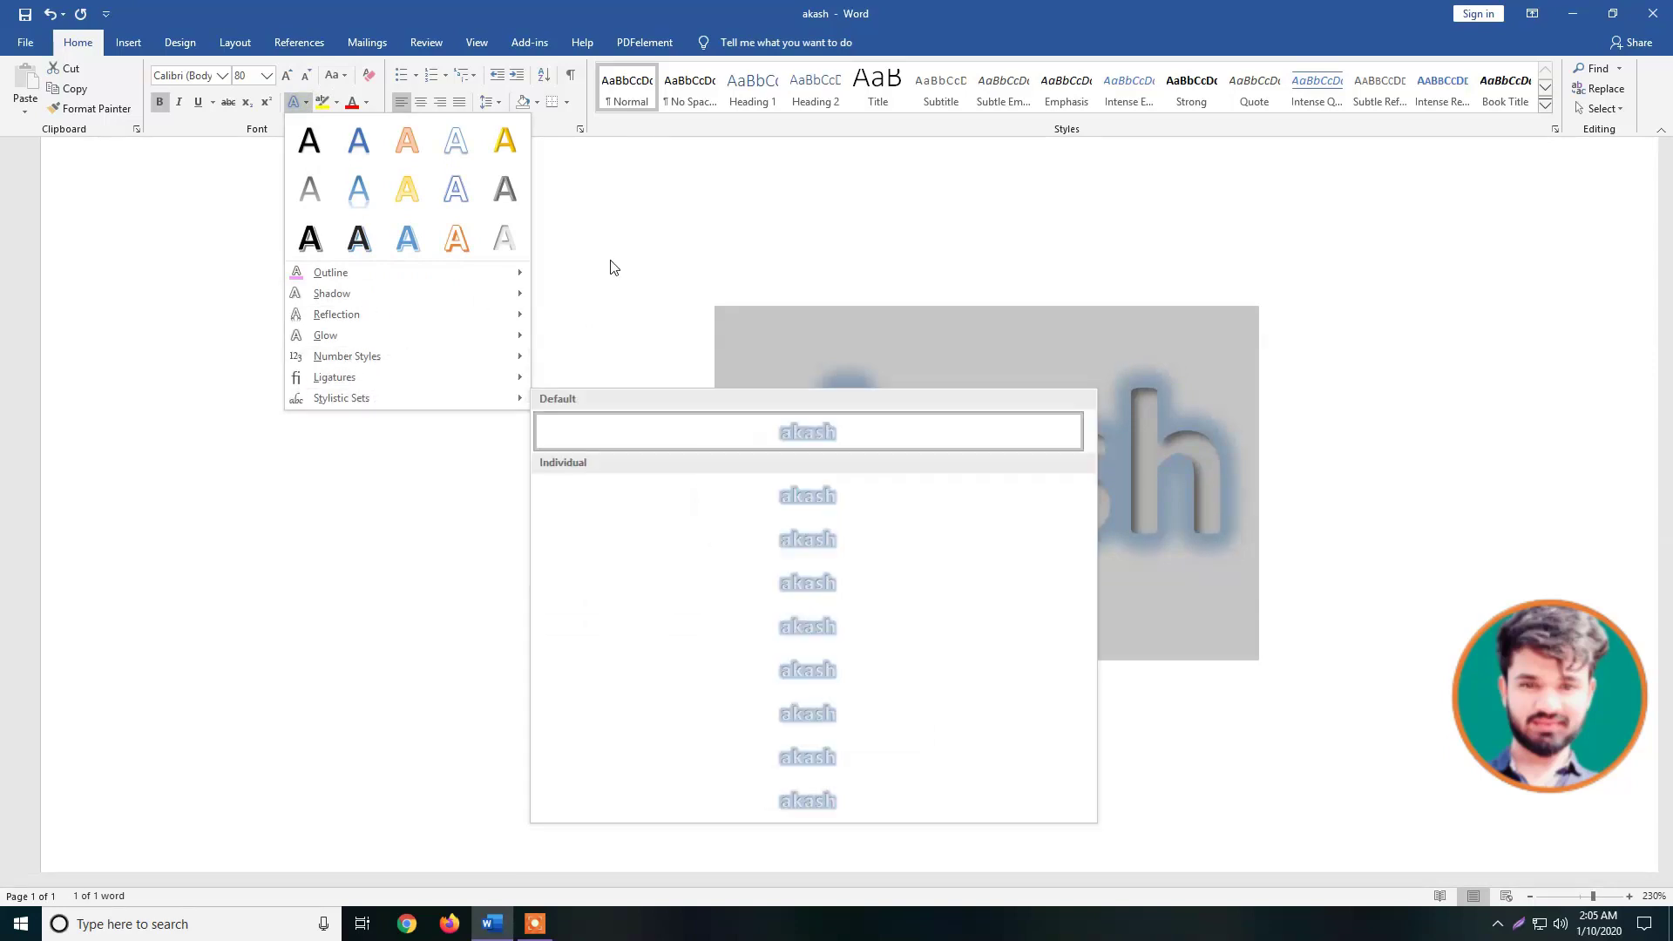
- Apply the first plain black preset and capitalise the word to 'Akash' with Shift+F3
mouse_move(331, 272)
left_click(891, 244)
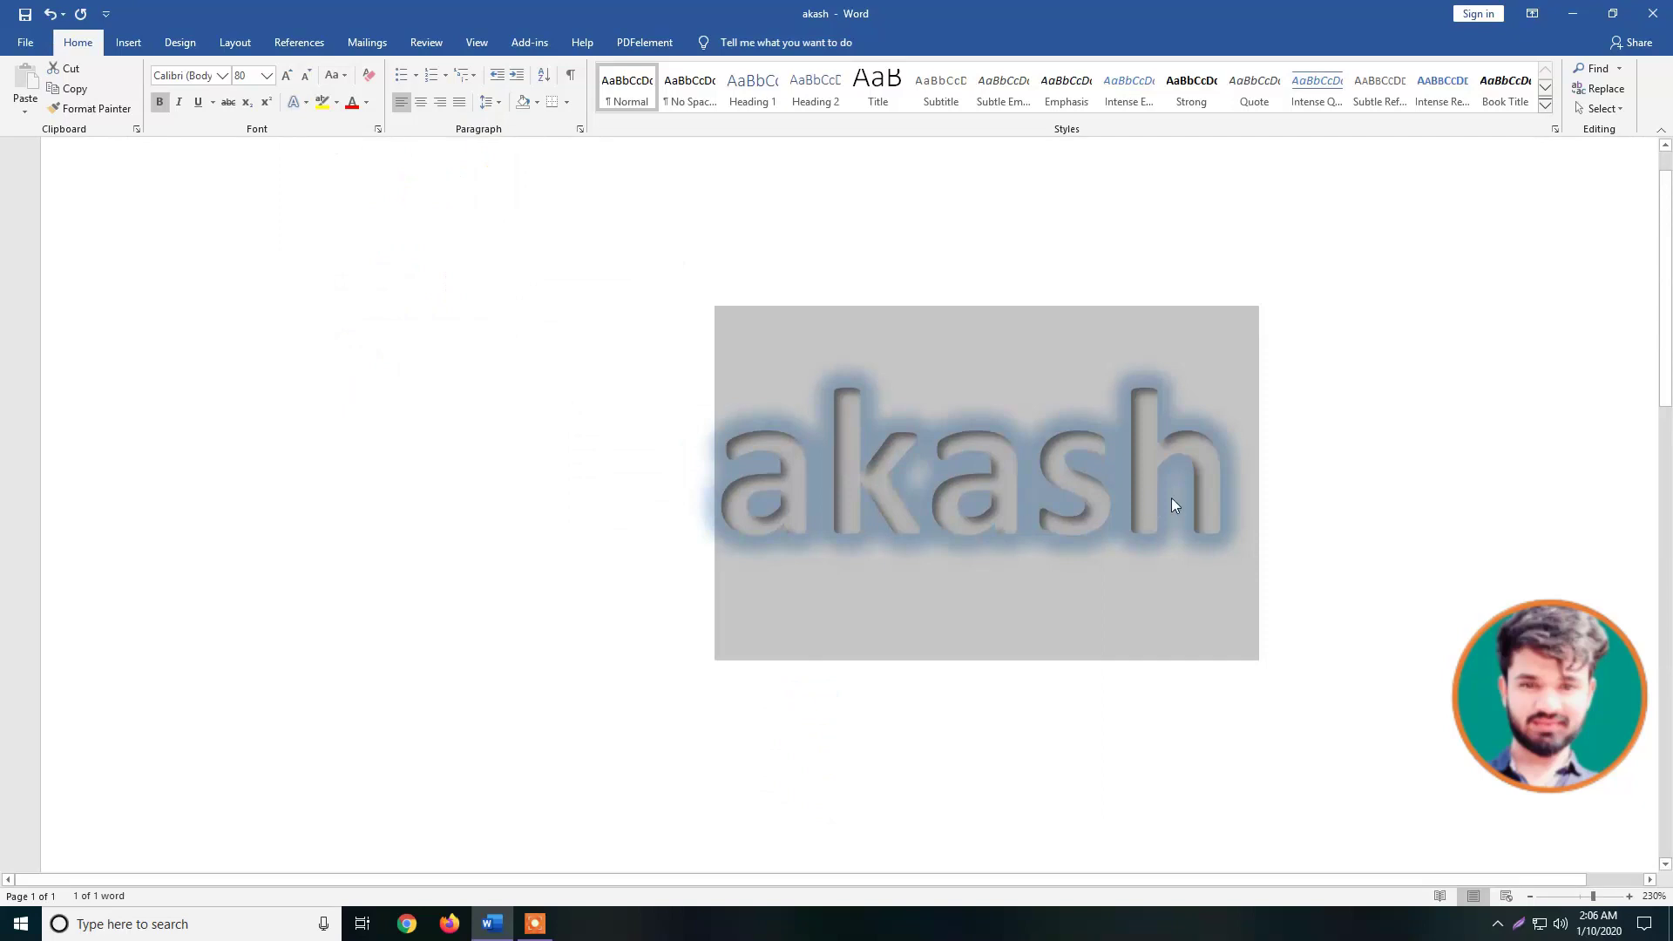
left_click(296, 101)
left_click(310, 142)
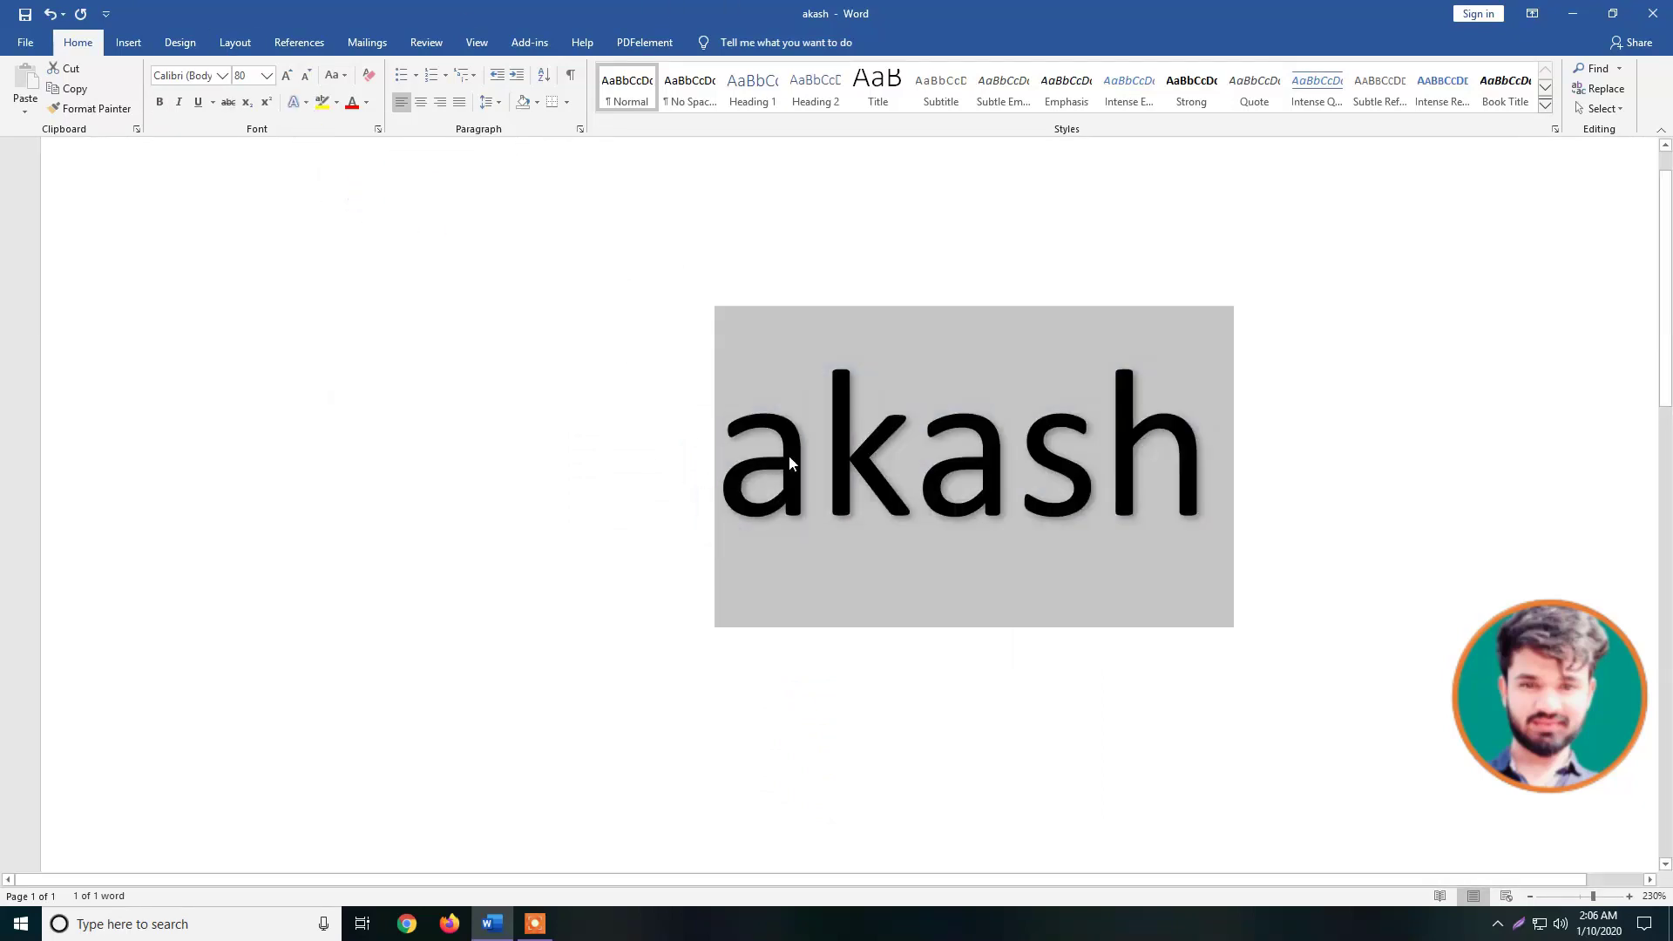
key("shift+F3")
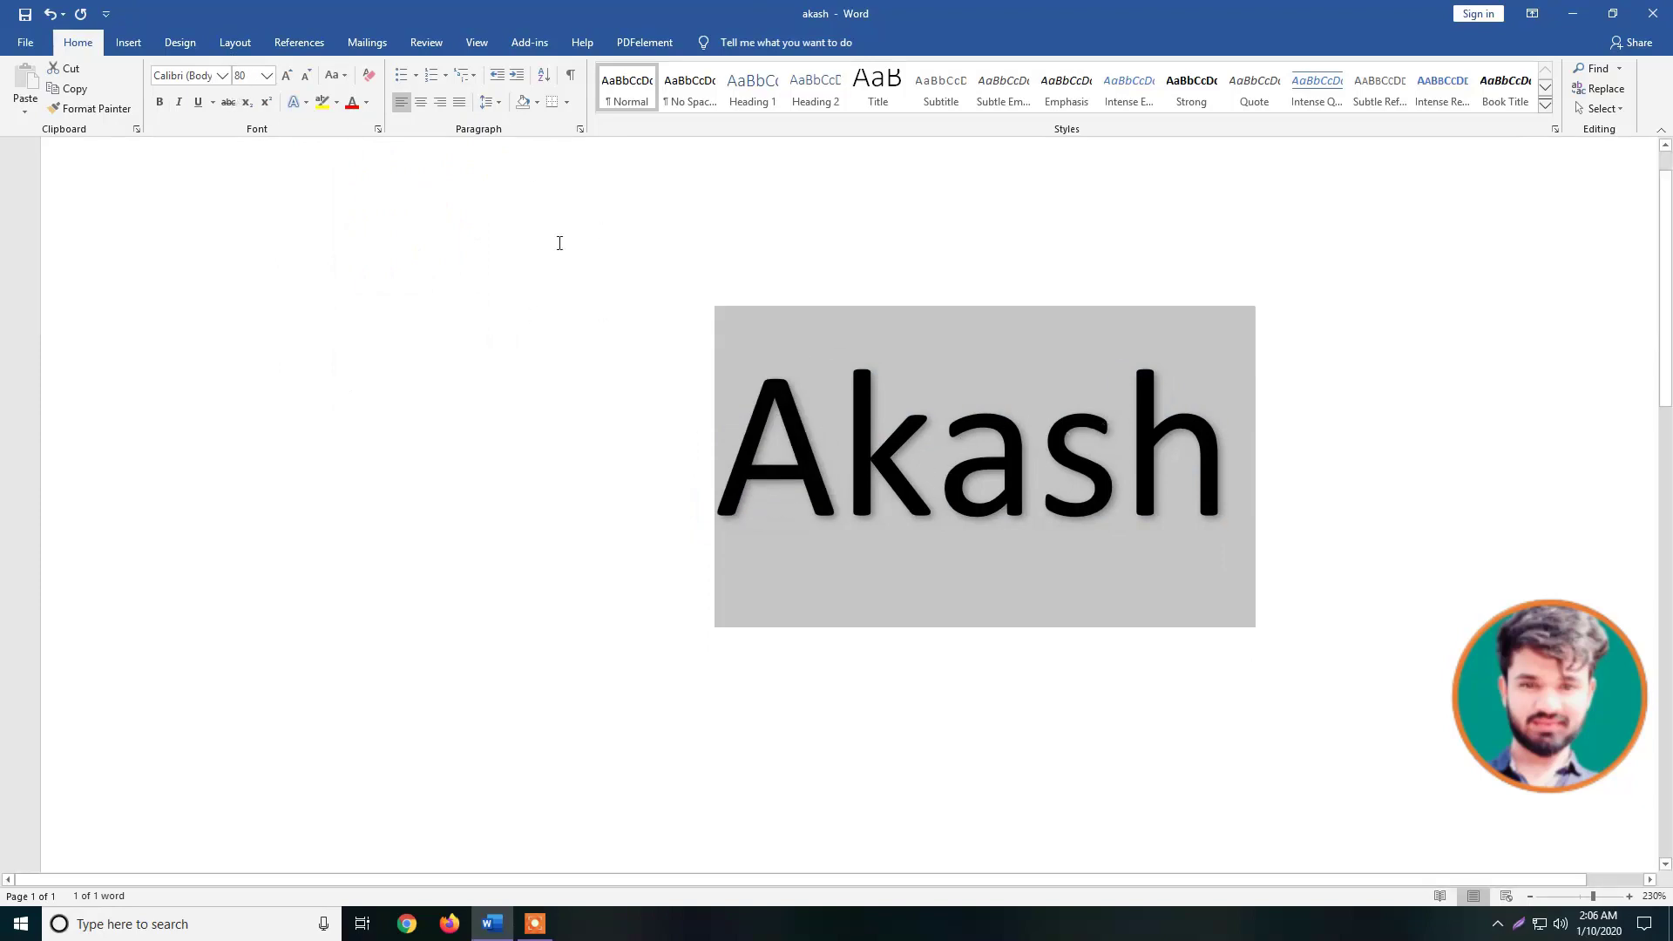
left_click(305, 101)
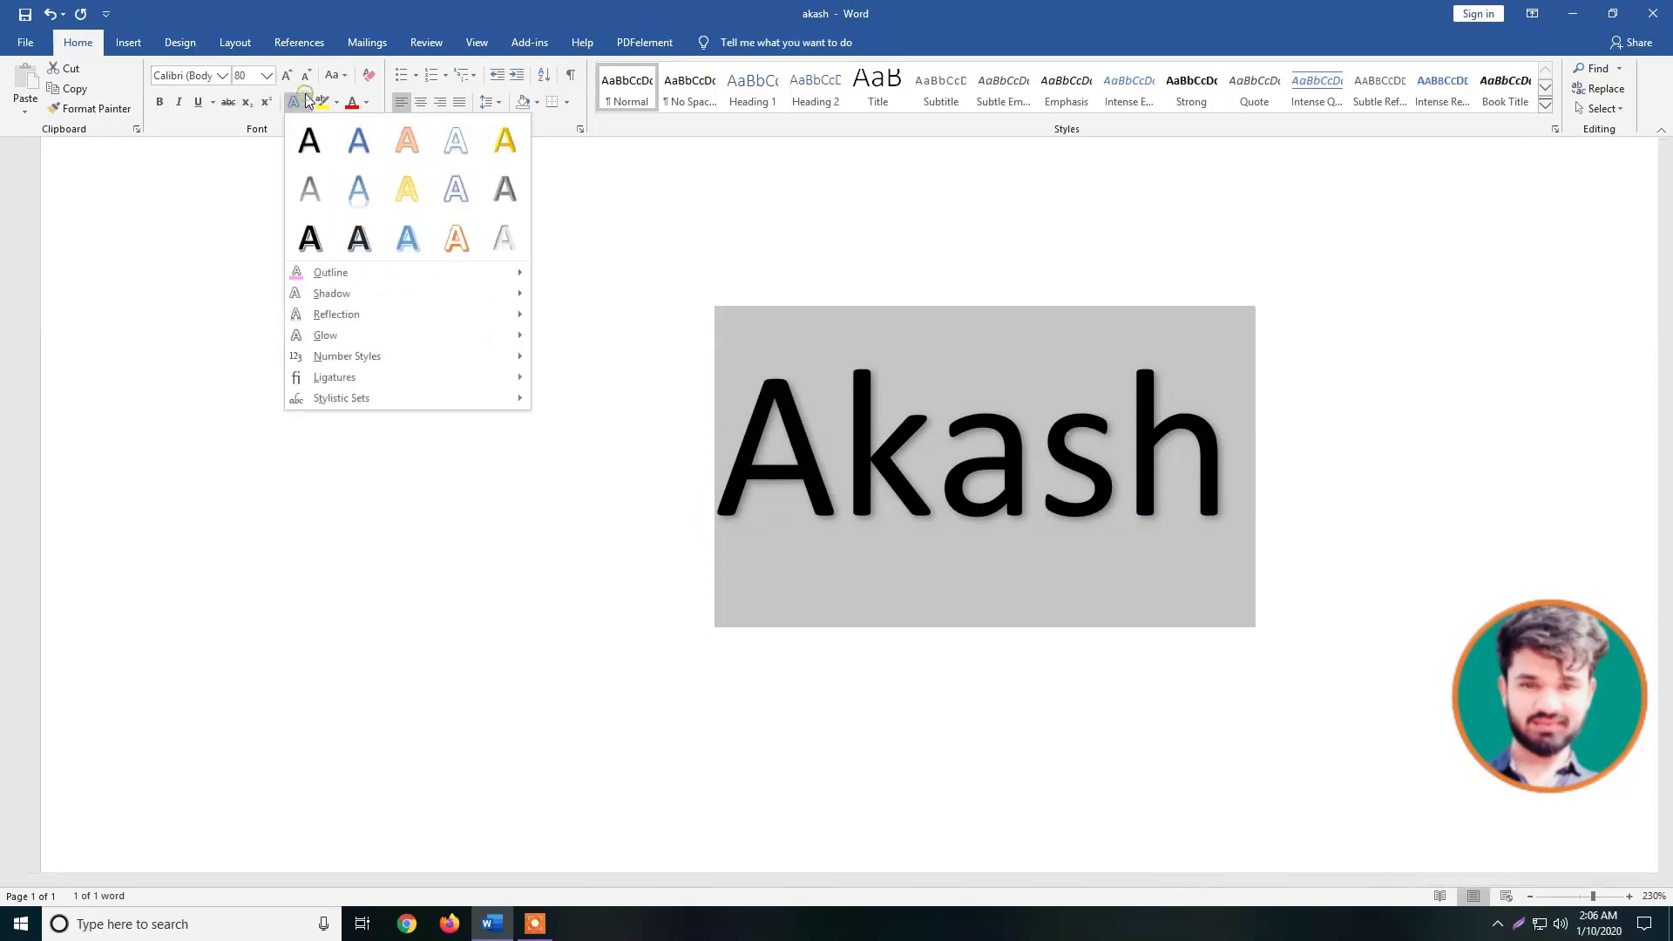
mouse_move(332, 293)
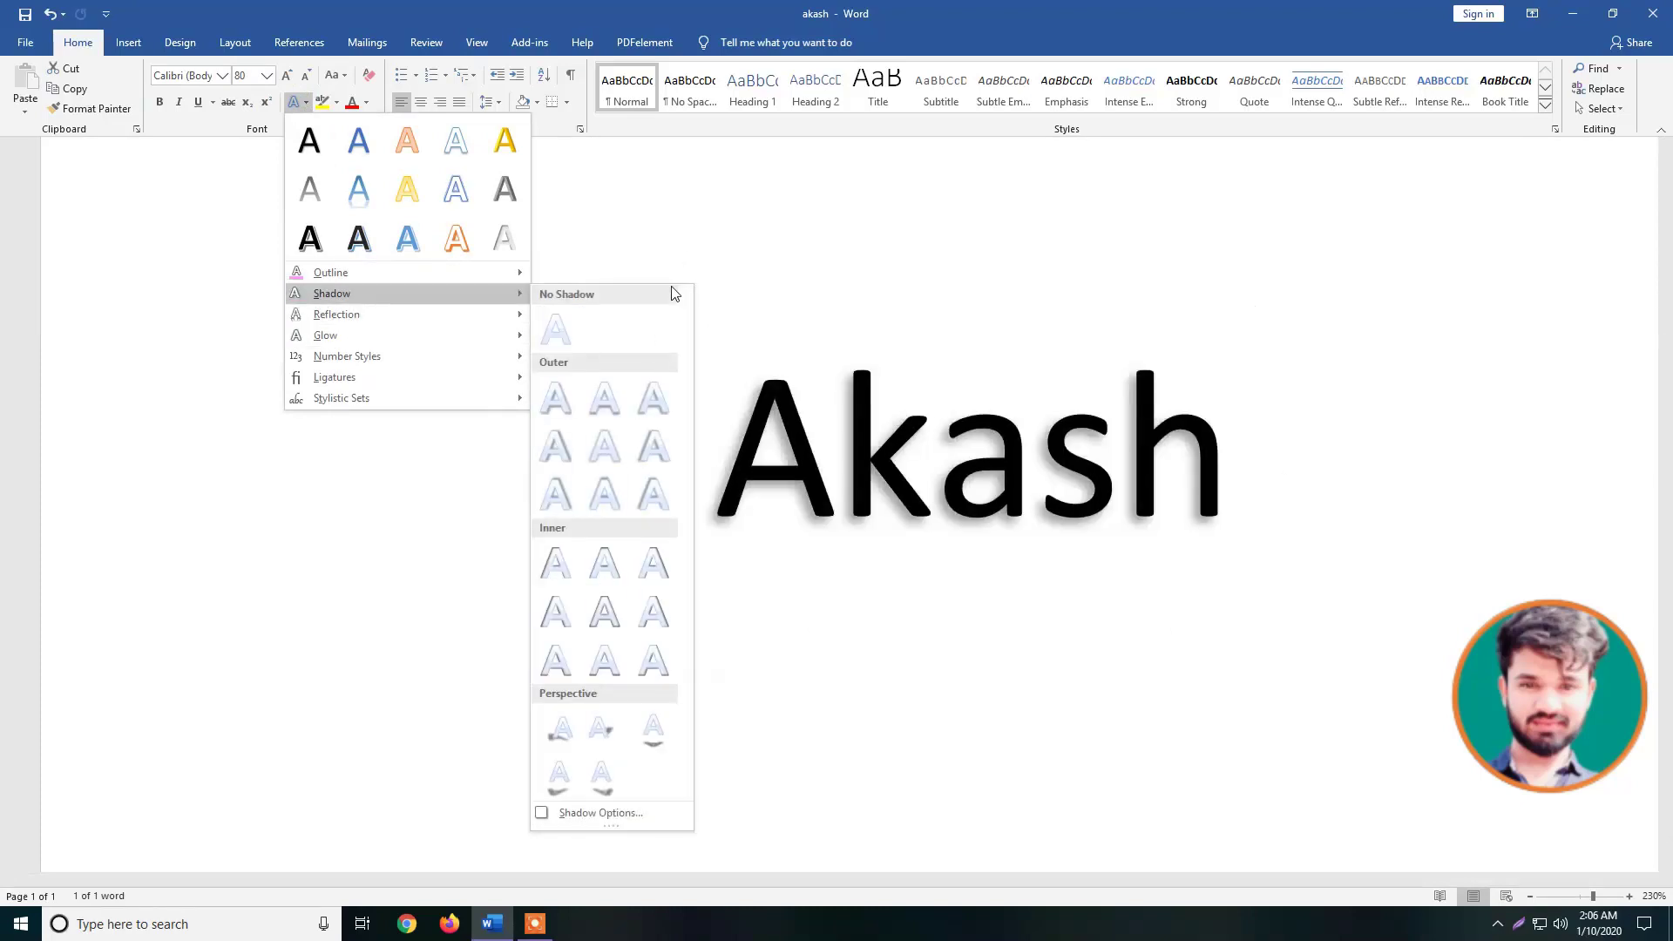
- Open Shadow Options in the Format Text Effects pane and show the Text Fill & Outline settings
left_click(702, 224)
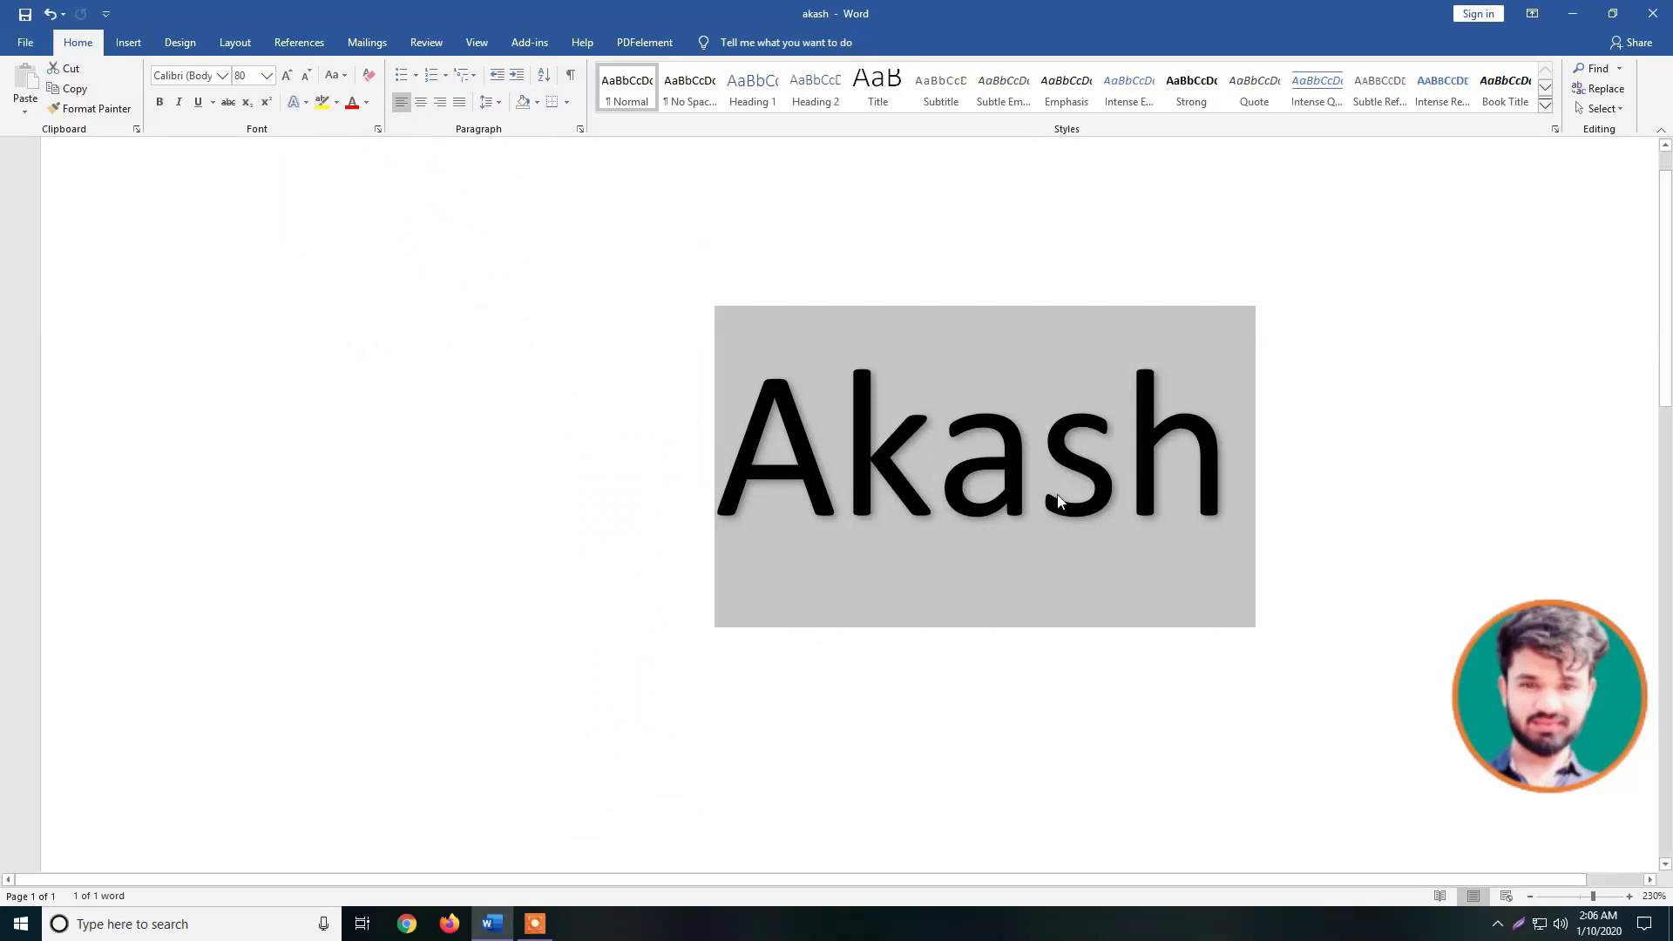
left_click(307, 103)
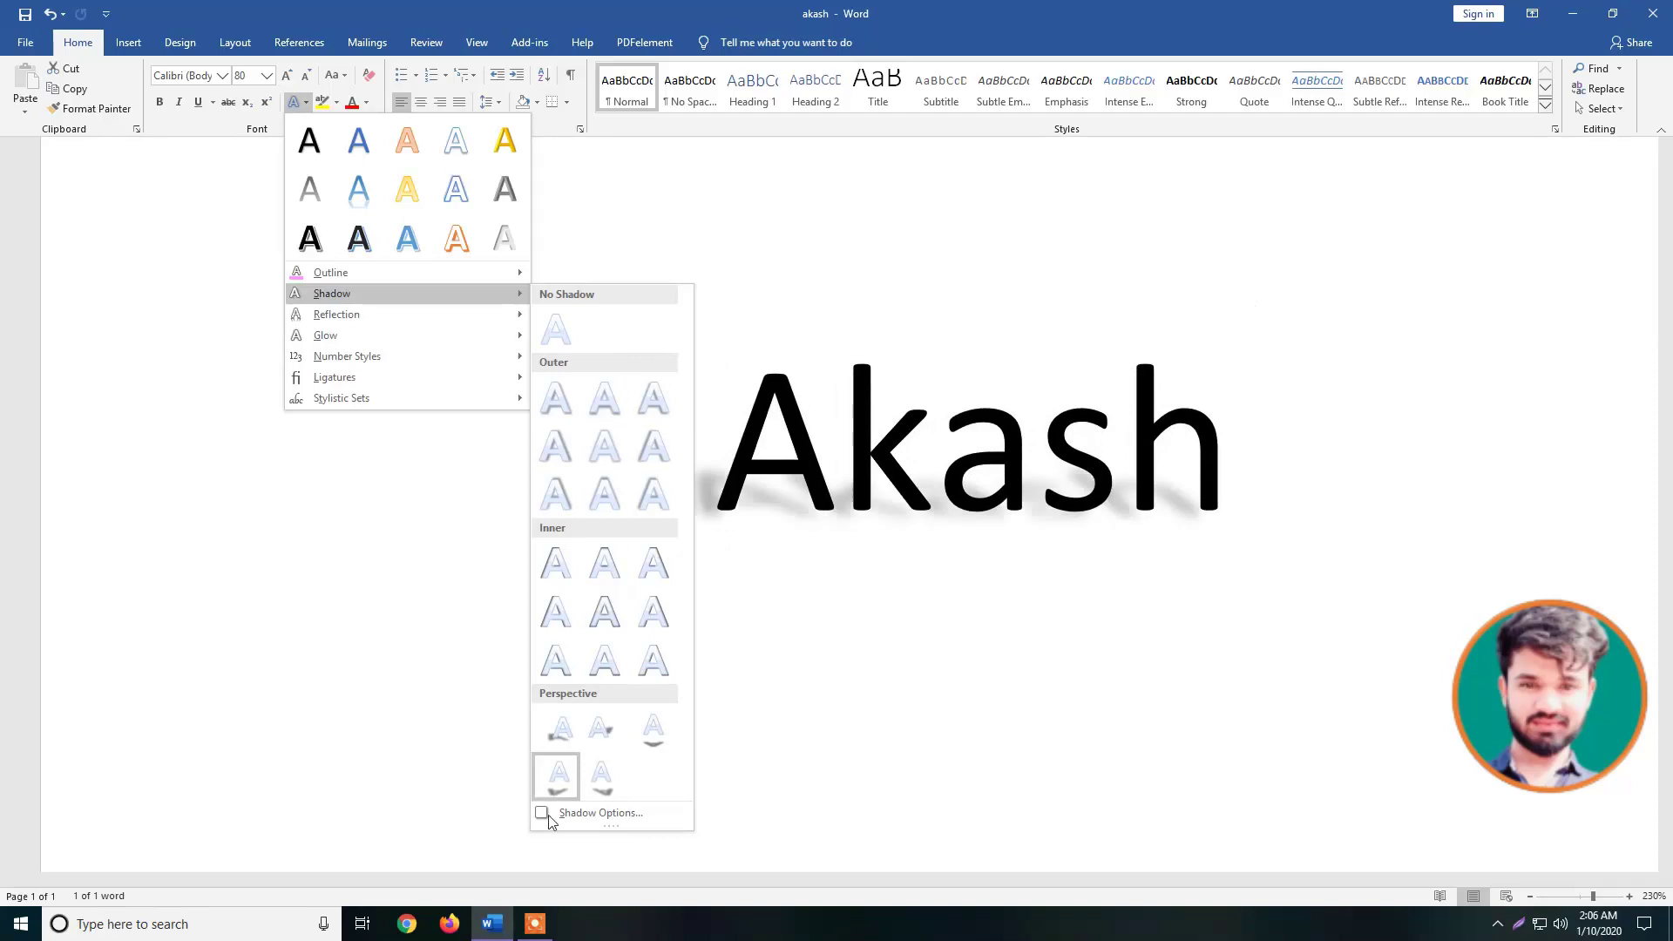
left_click(571, 814)
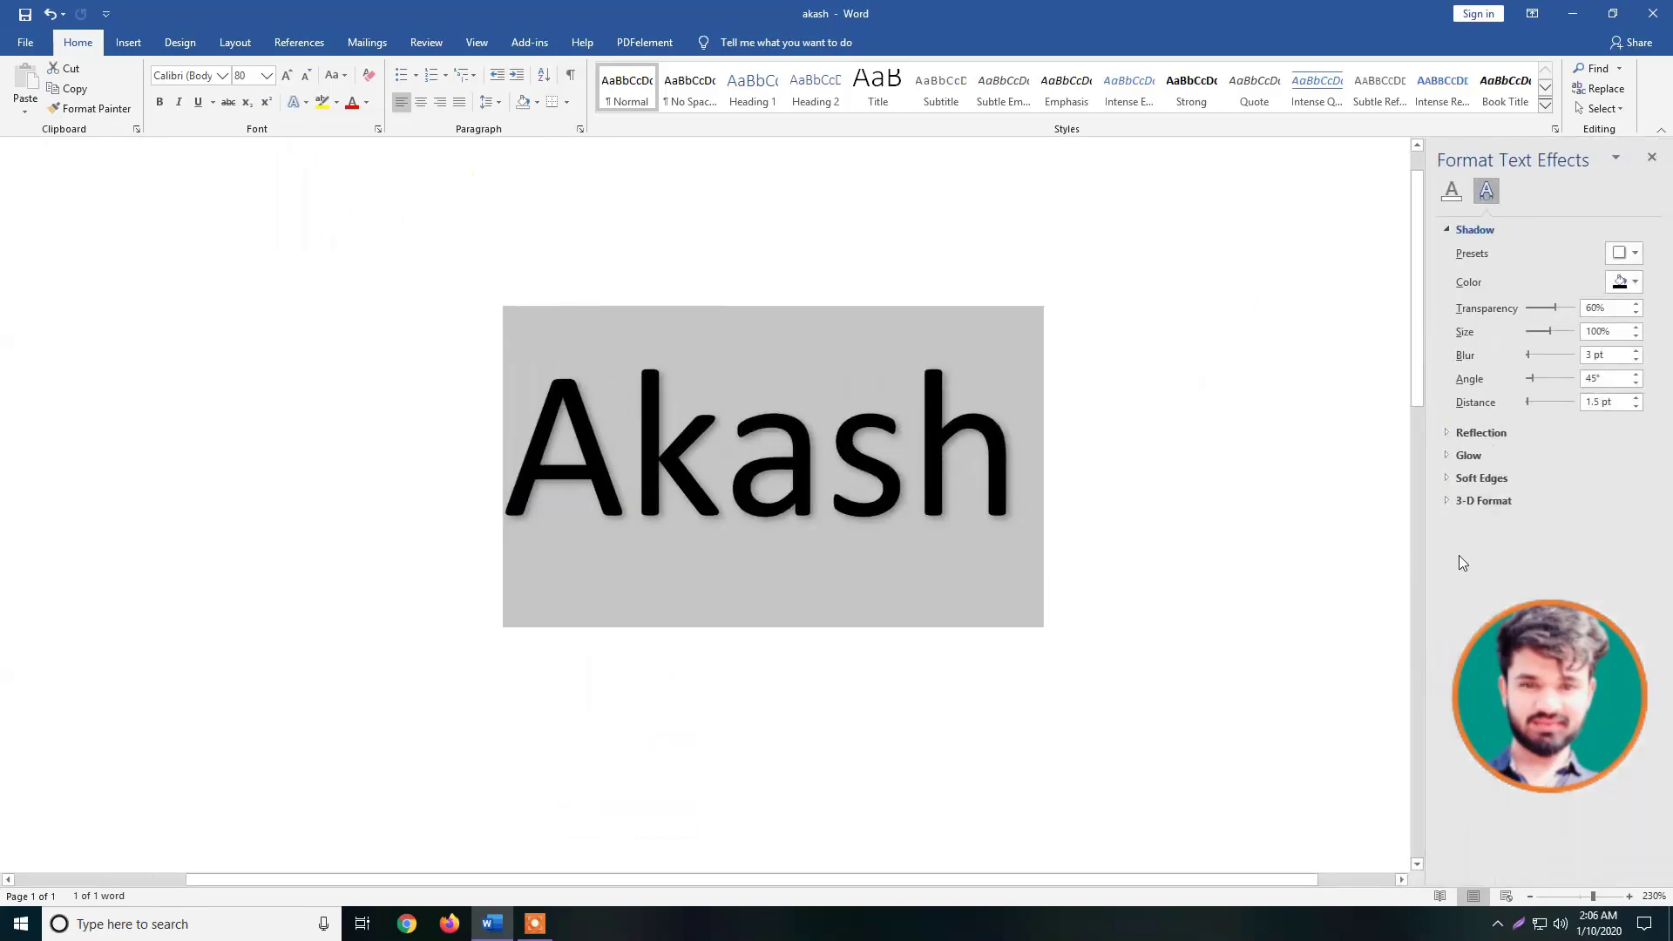
left_click(1451, 191)
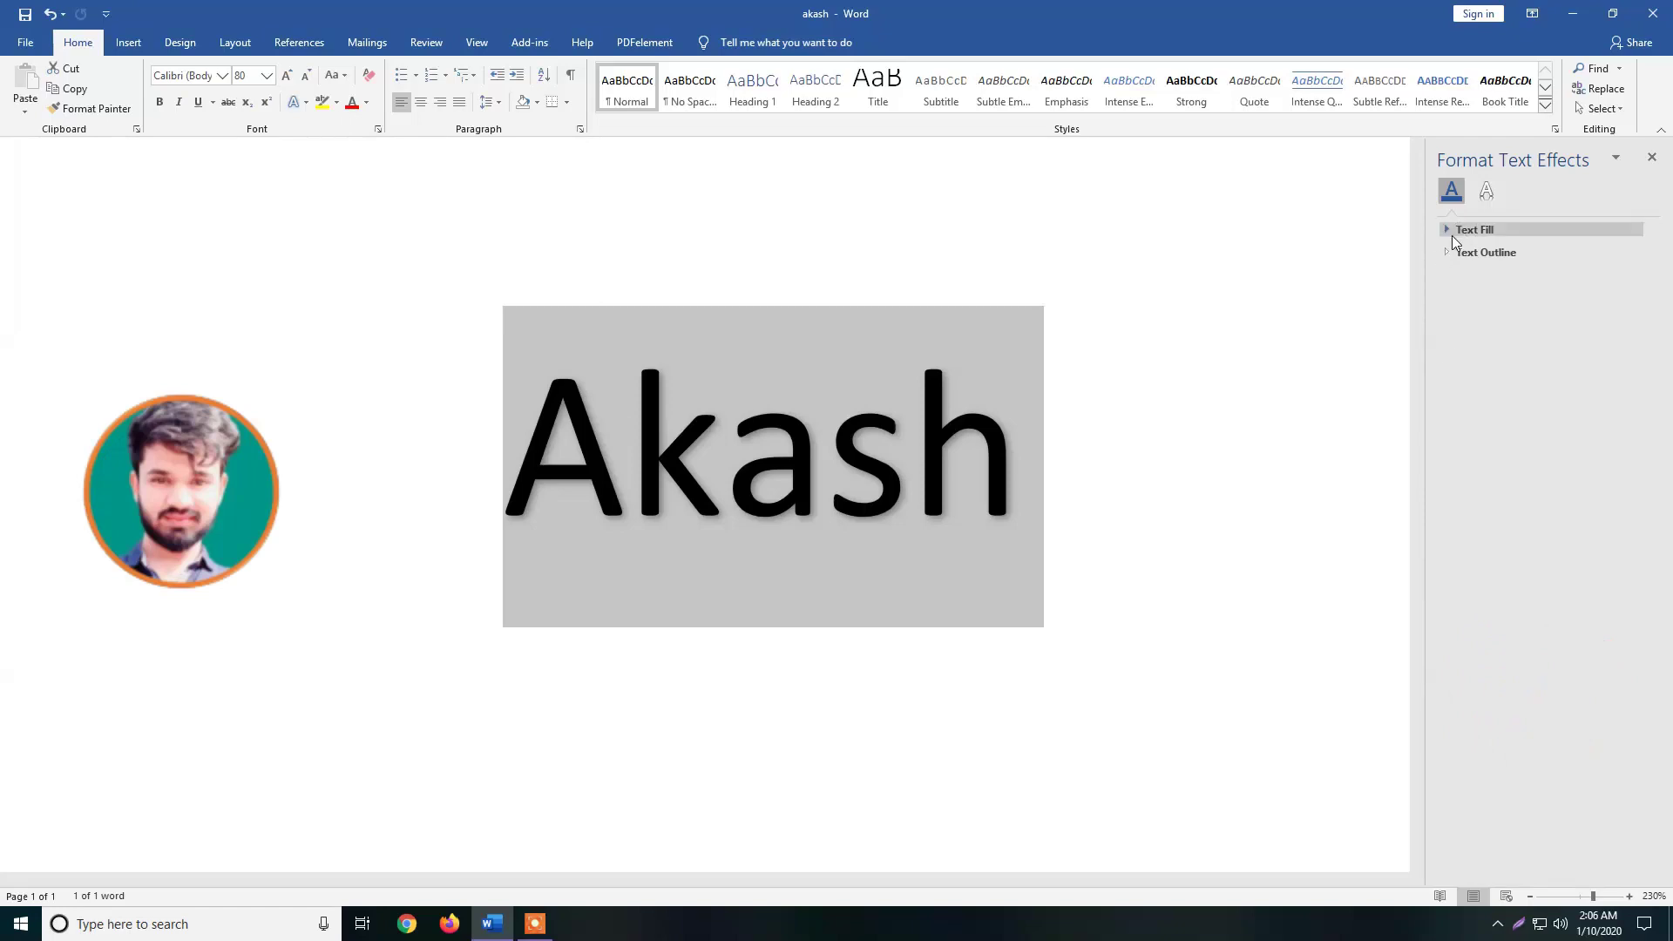
- Give Akash a solid red text outline at 30% transparency and 1.5 pt width
left_click(1445, 253)
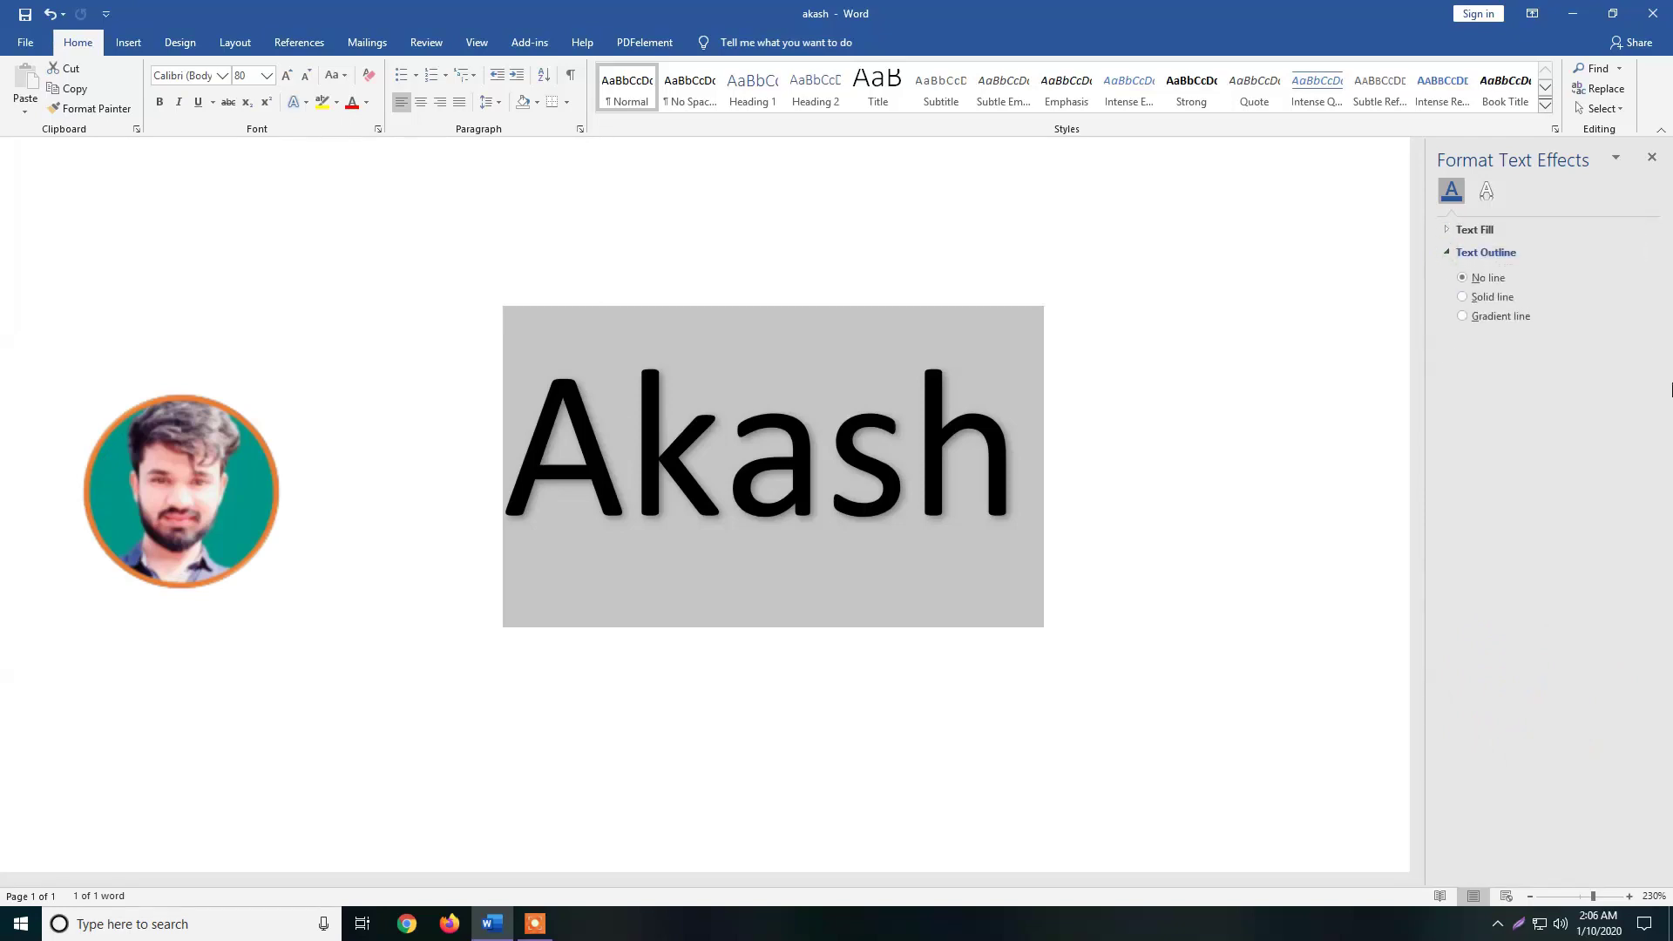
left_click(1465, 298)
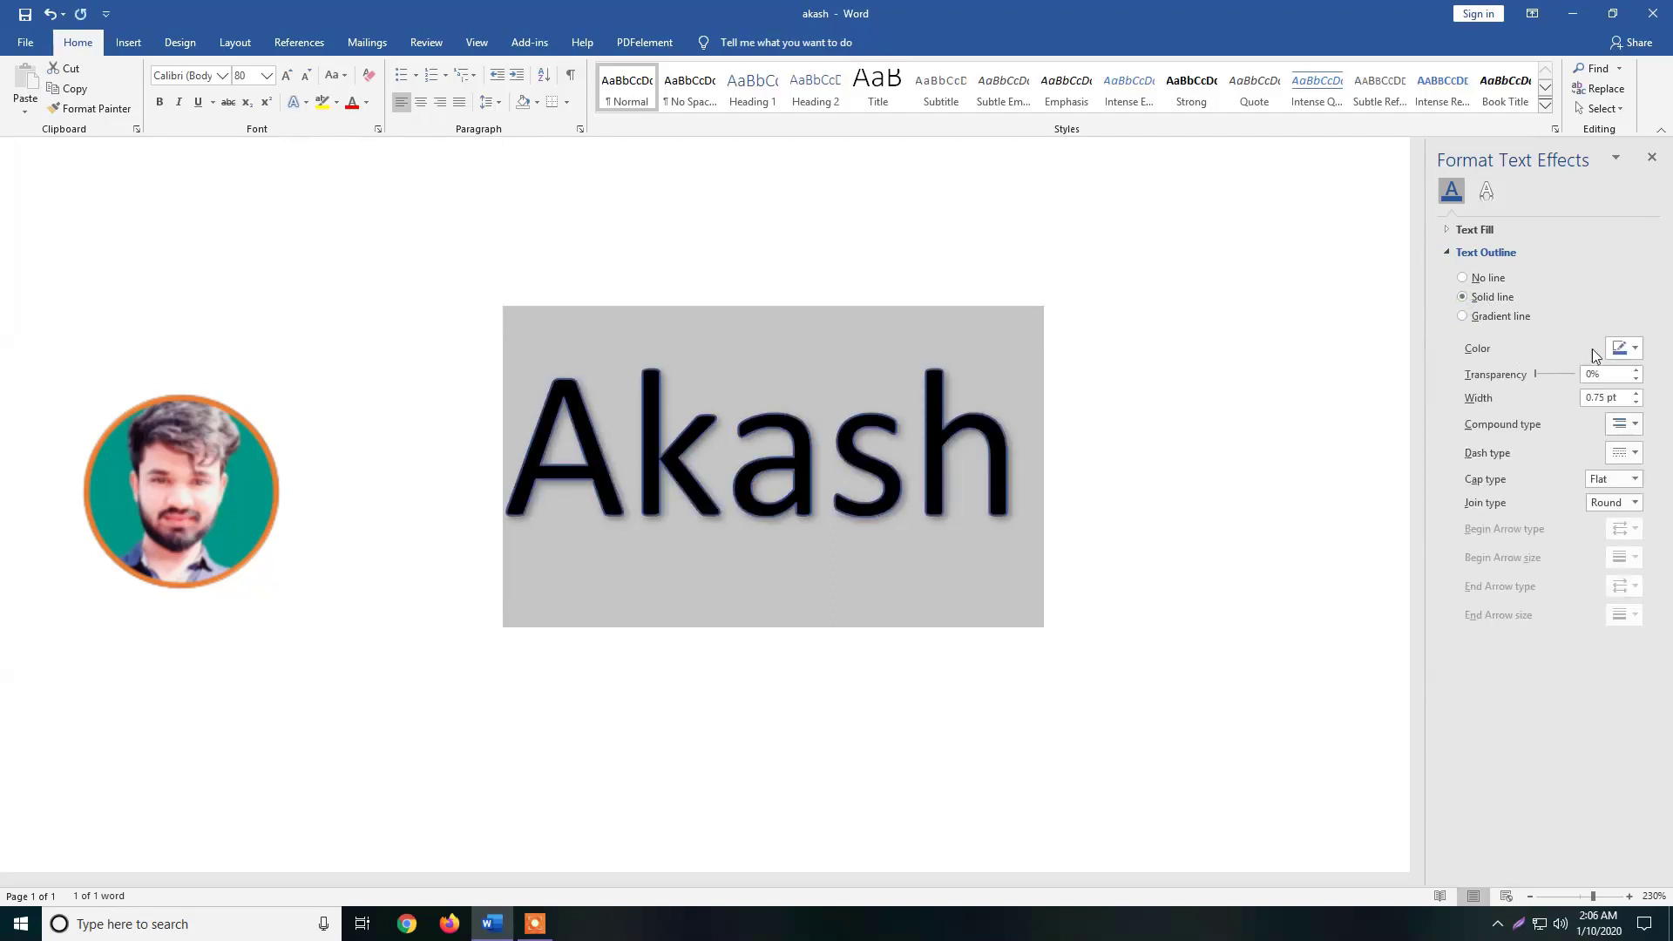
left_click(1622, 349)
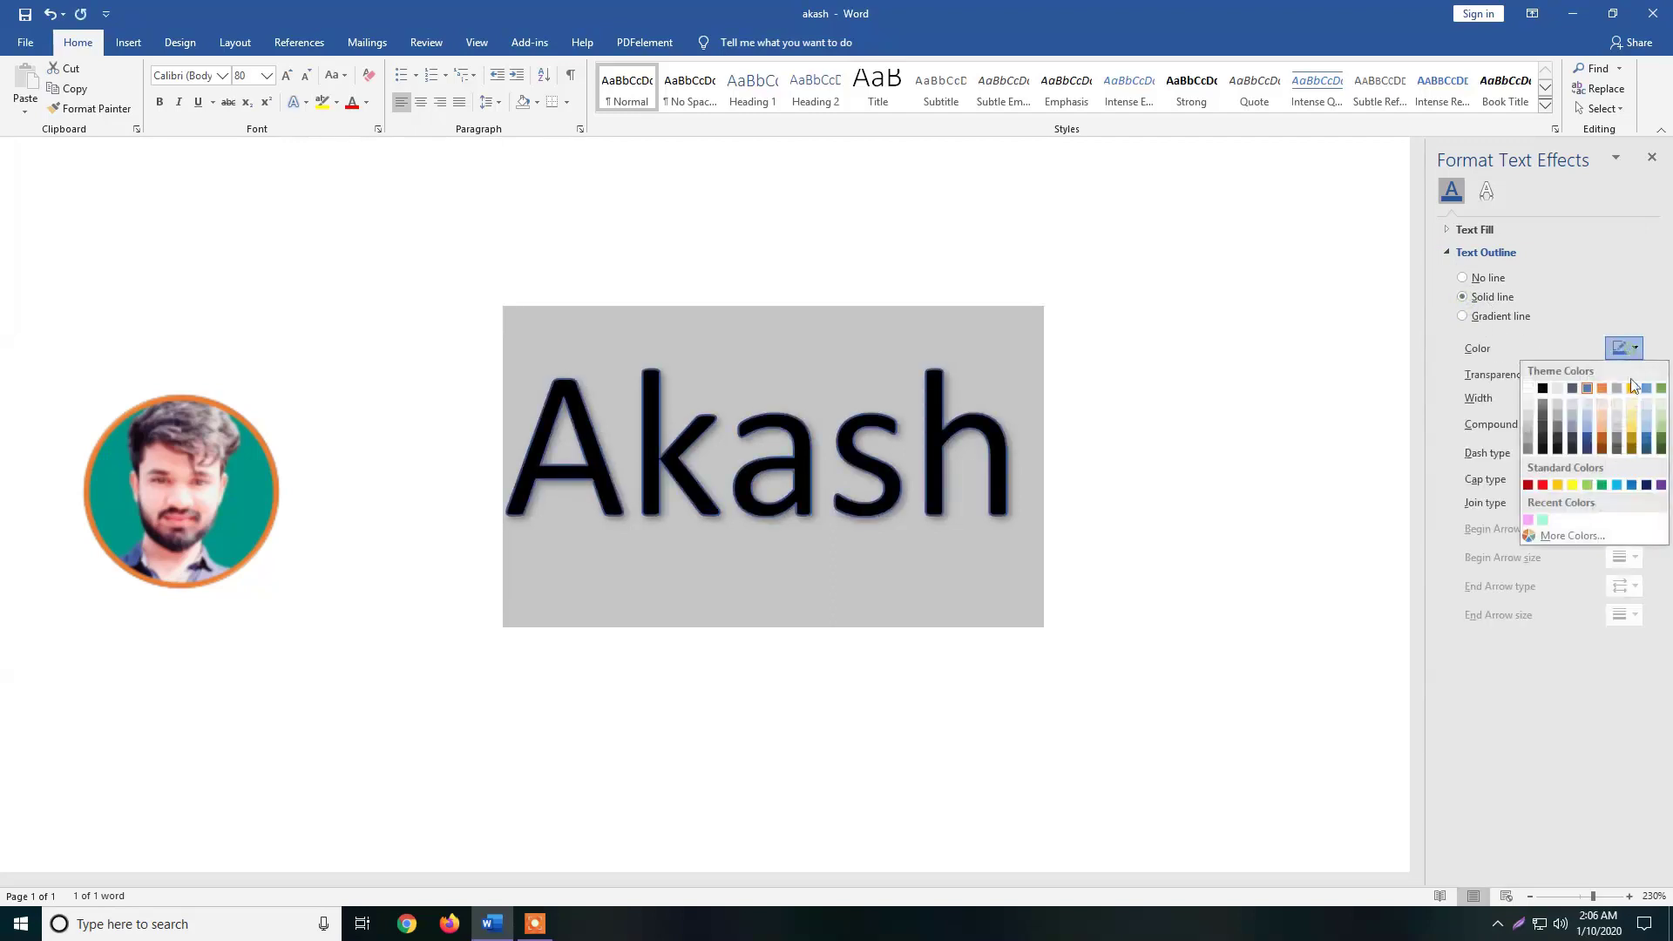
left_click(1541, 485)
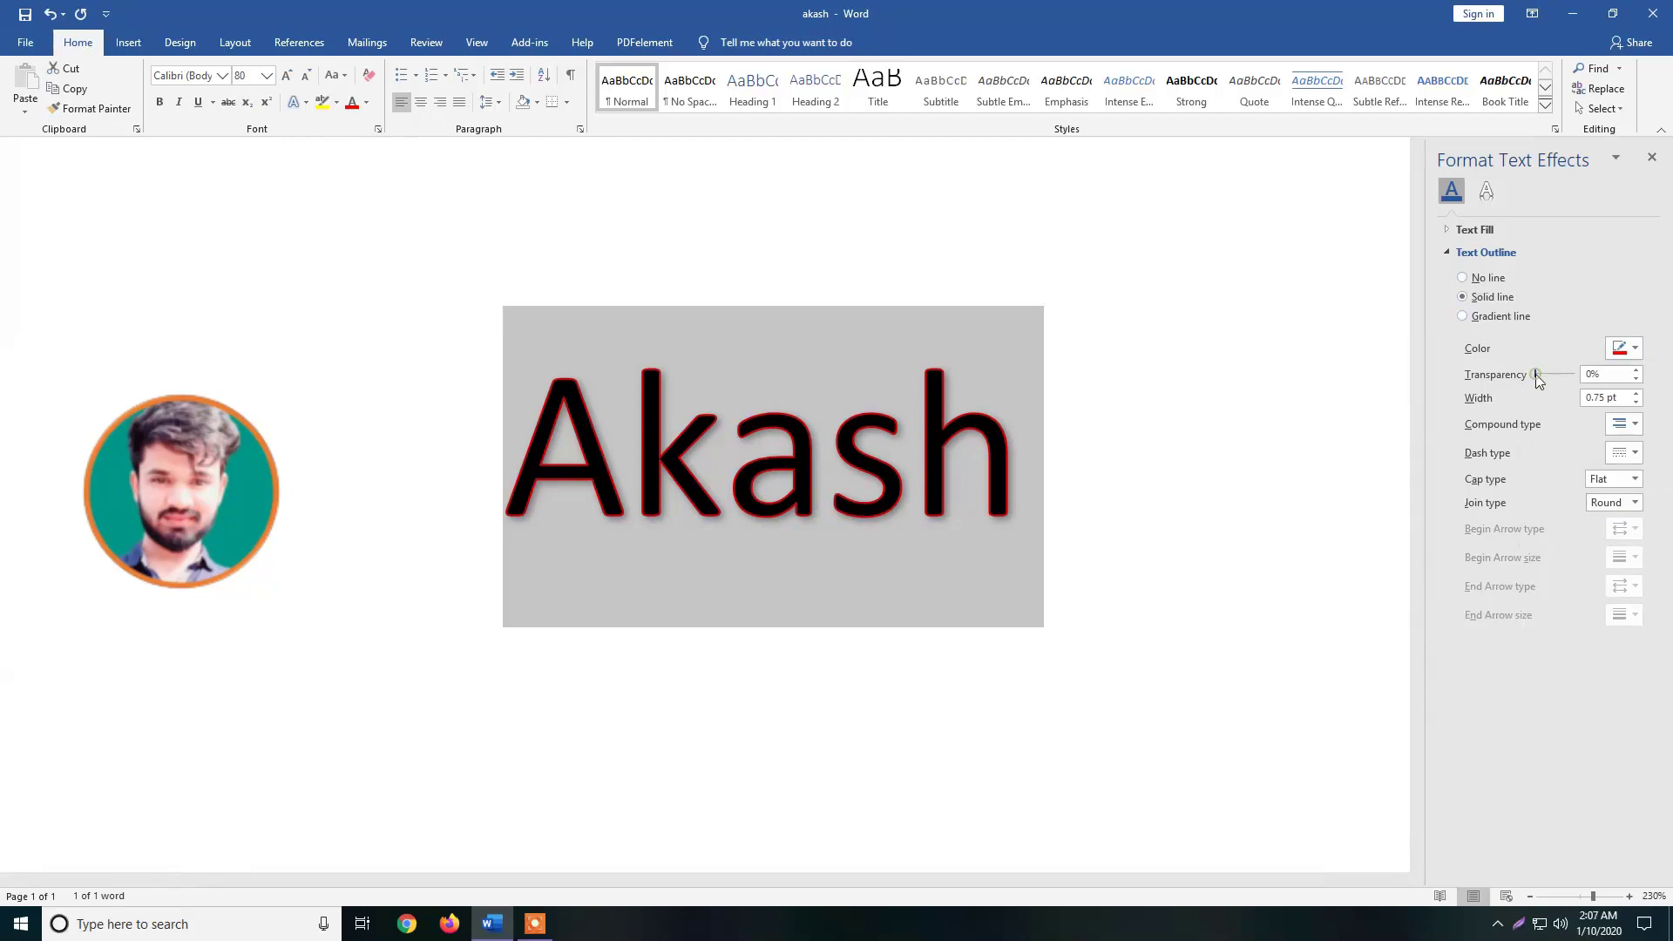
mouse_move(1535, 375)
left_mouse_down()
mouse_move(1556, 374)
mouse_move(1536, 382)
left_mouse_up()
left_click(1637, 393)
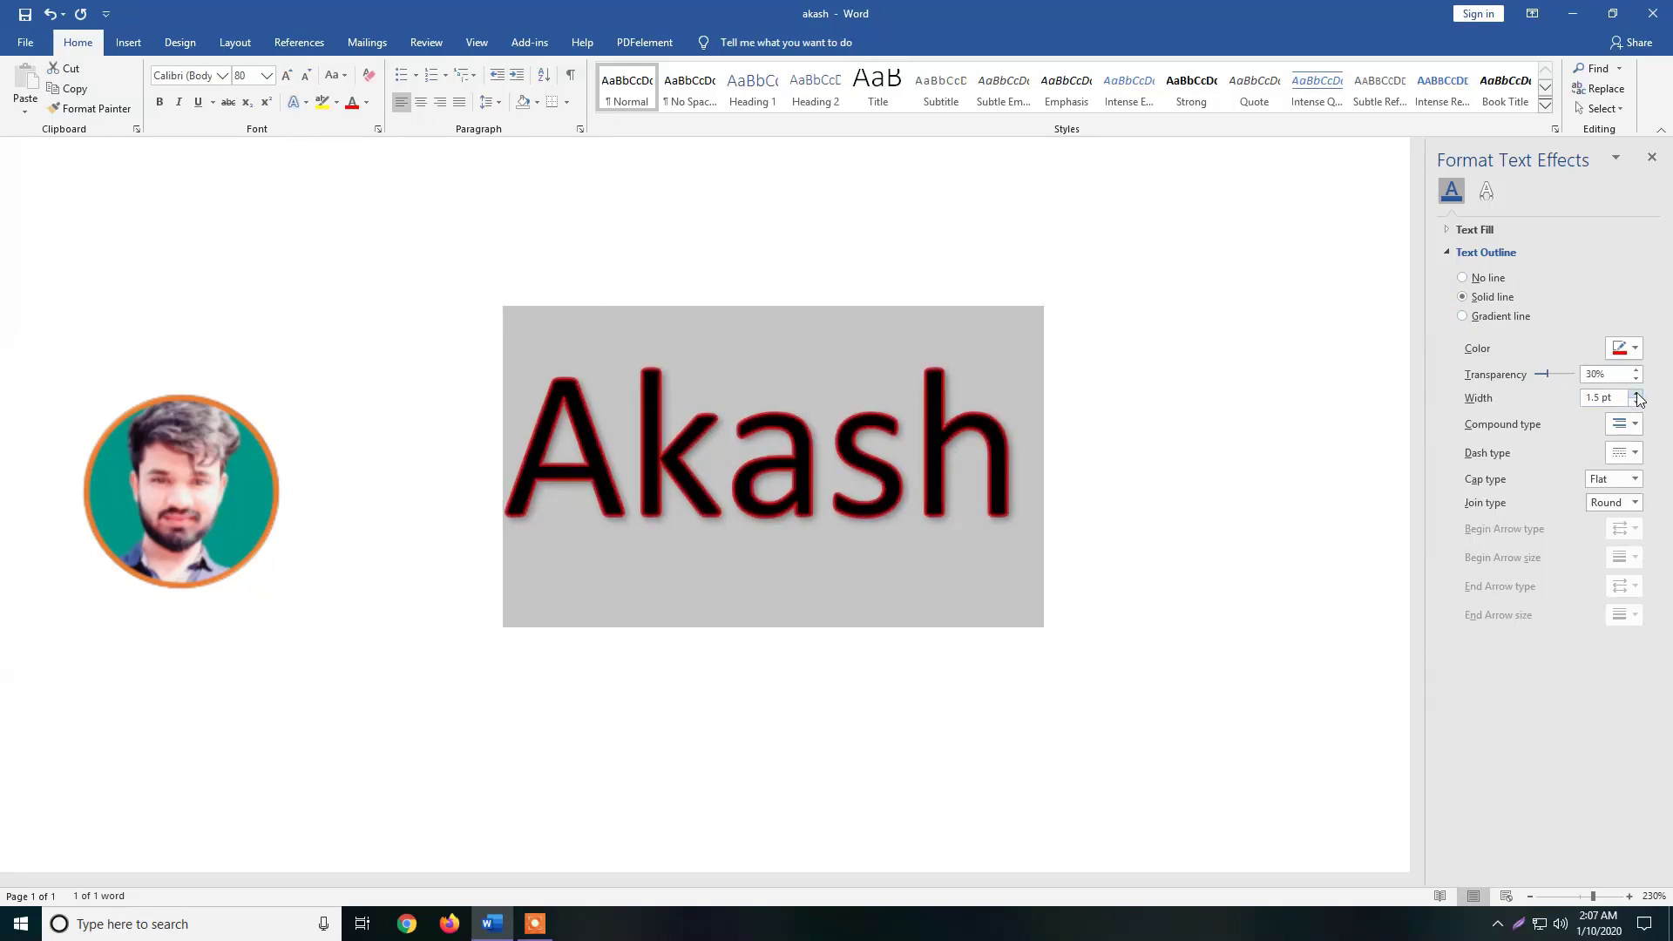
left_click(1637, 394)
left_click(1637, 394)
- Set the outline's cap type to Round and its join type to Miter
left_click(1627, 424)
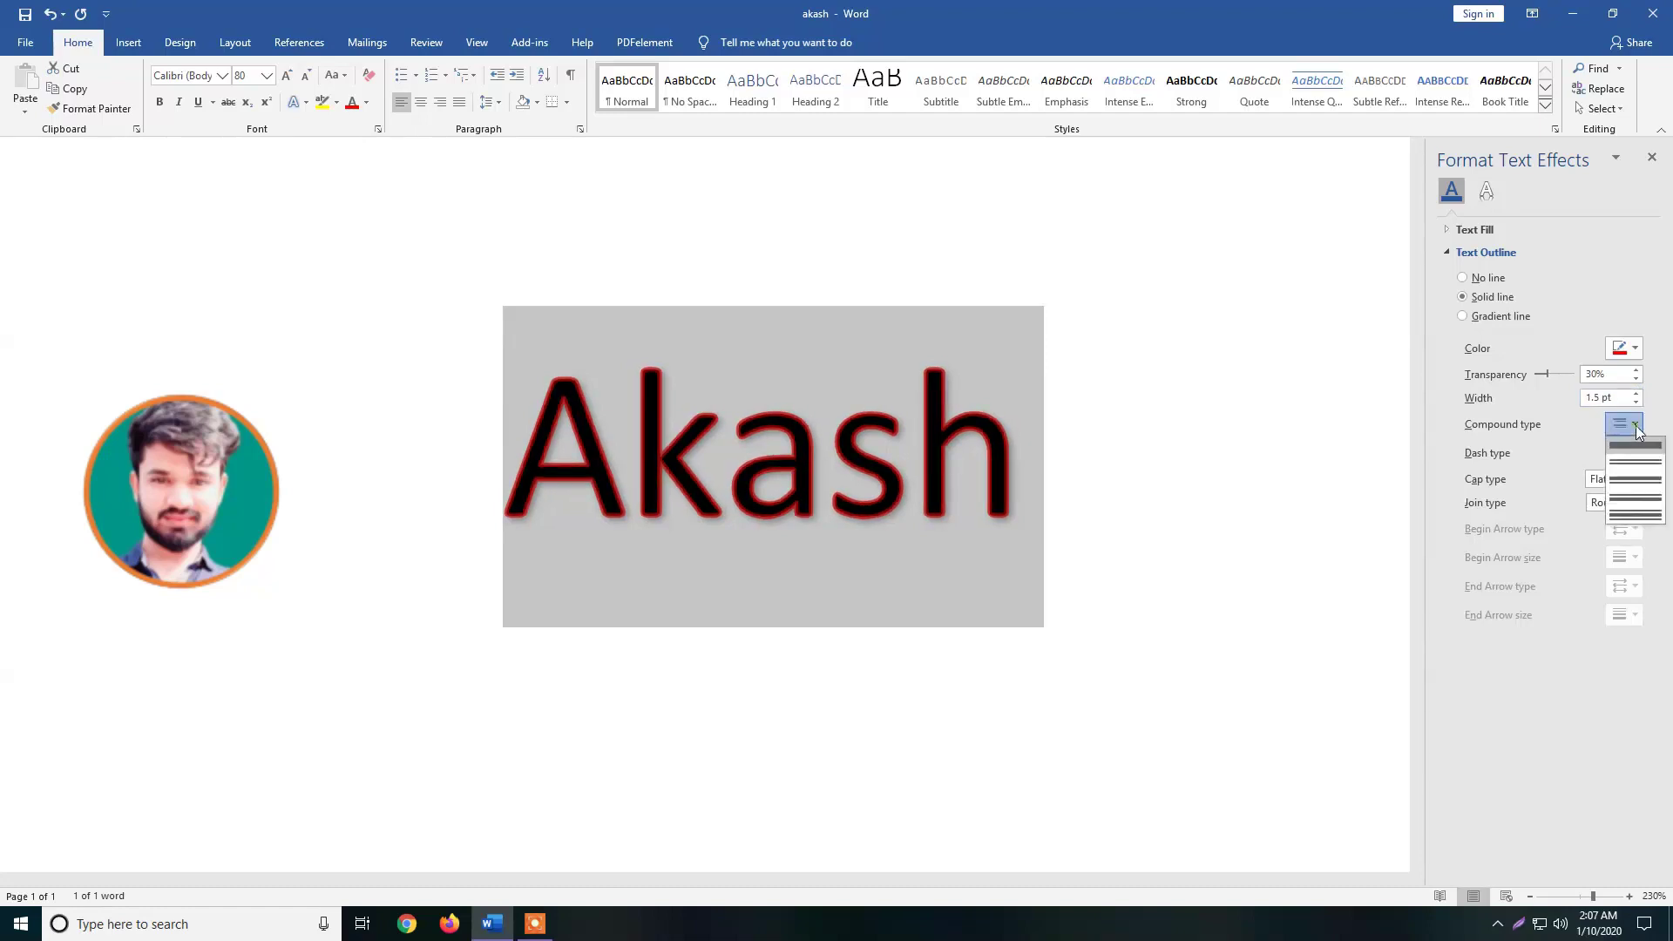
left_click(1619, 475)
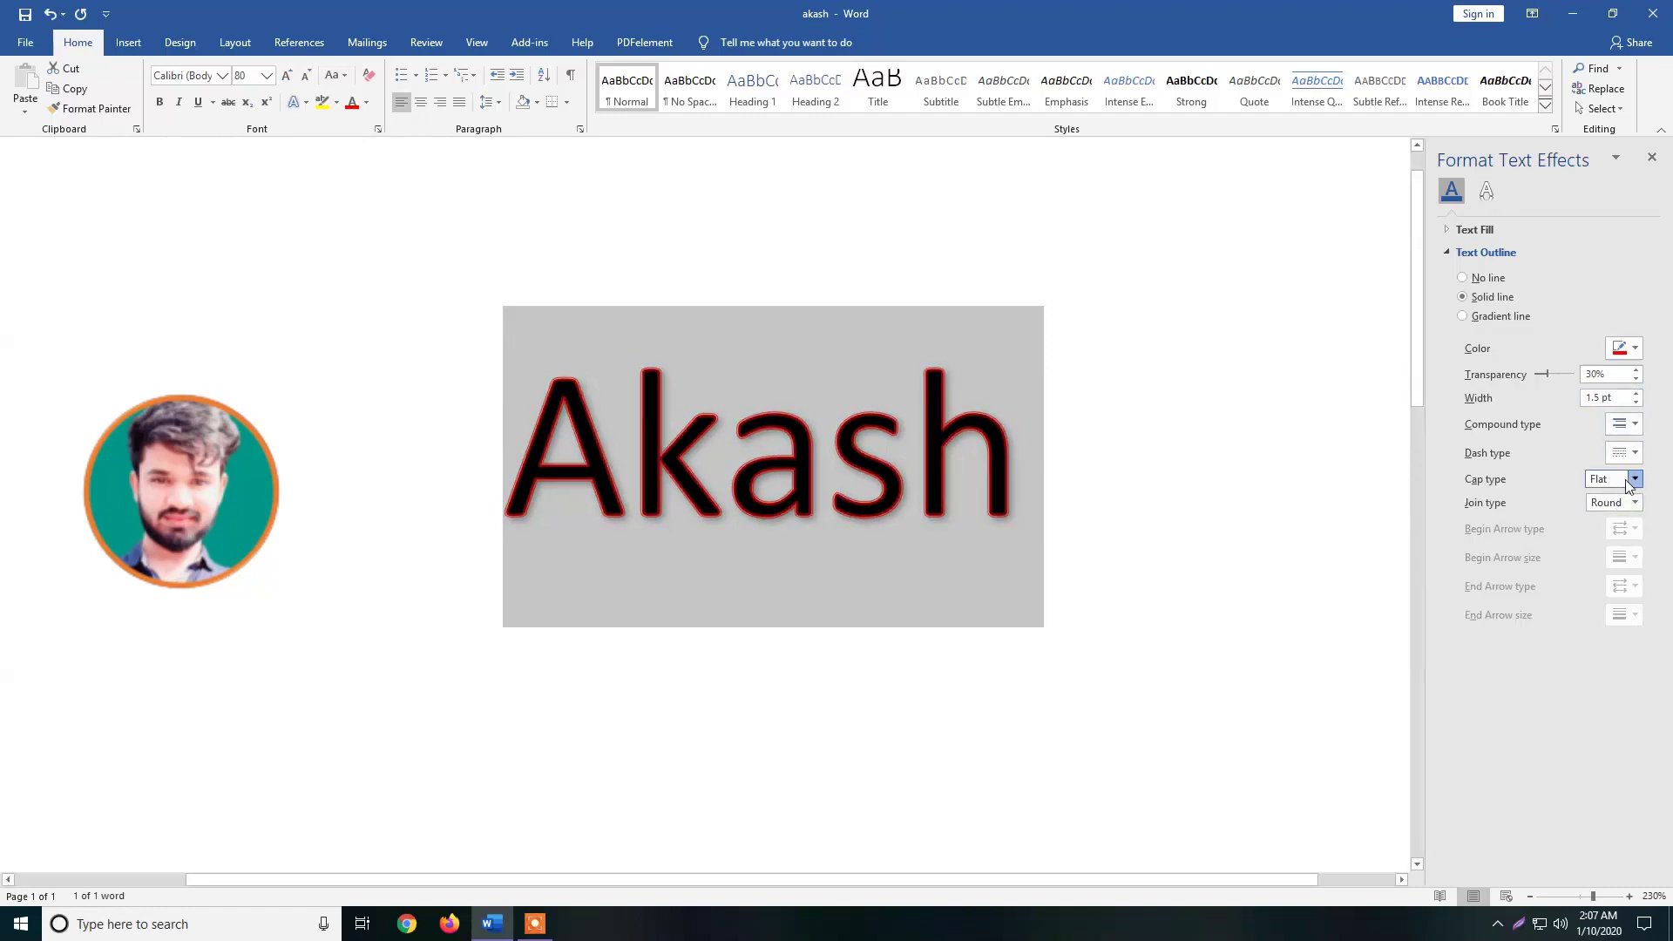
left_click(1616, 478)
left_click(1616, 509)
left_click(1630, 506)
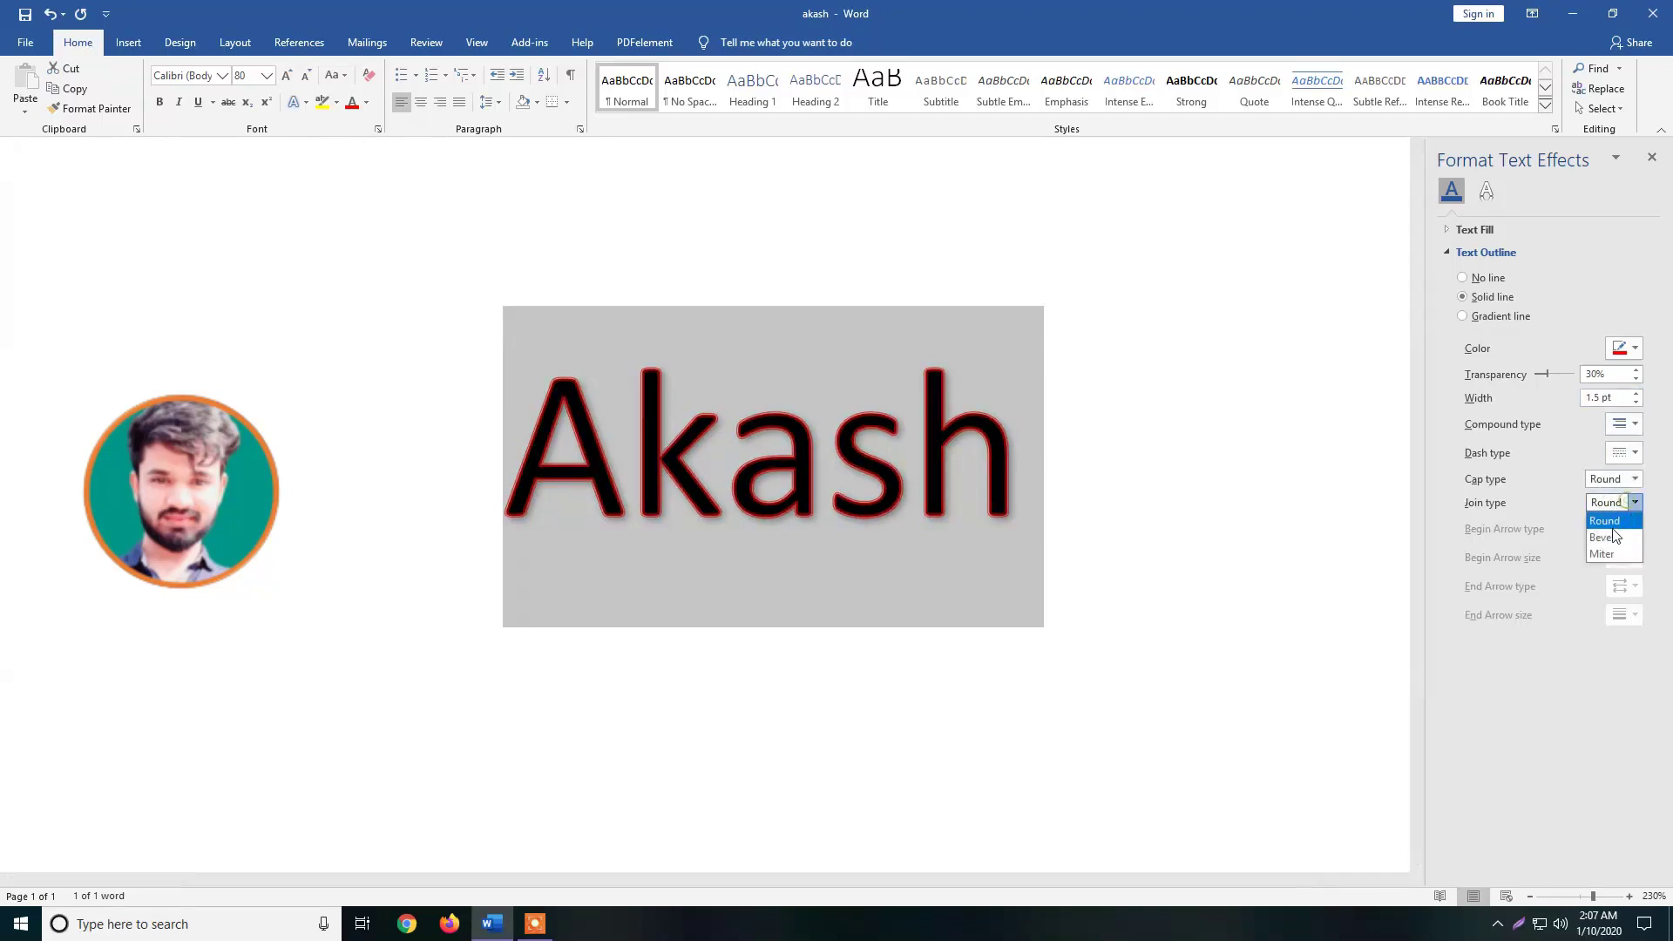
left_click(1603, 537)
left_click(1620, 503)
left_click(1607, 553)
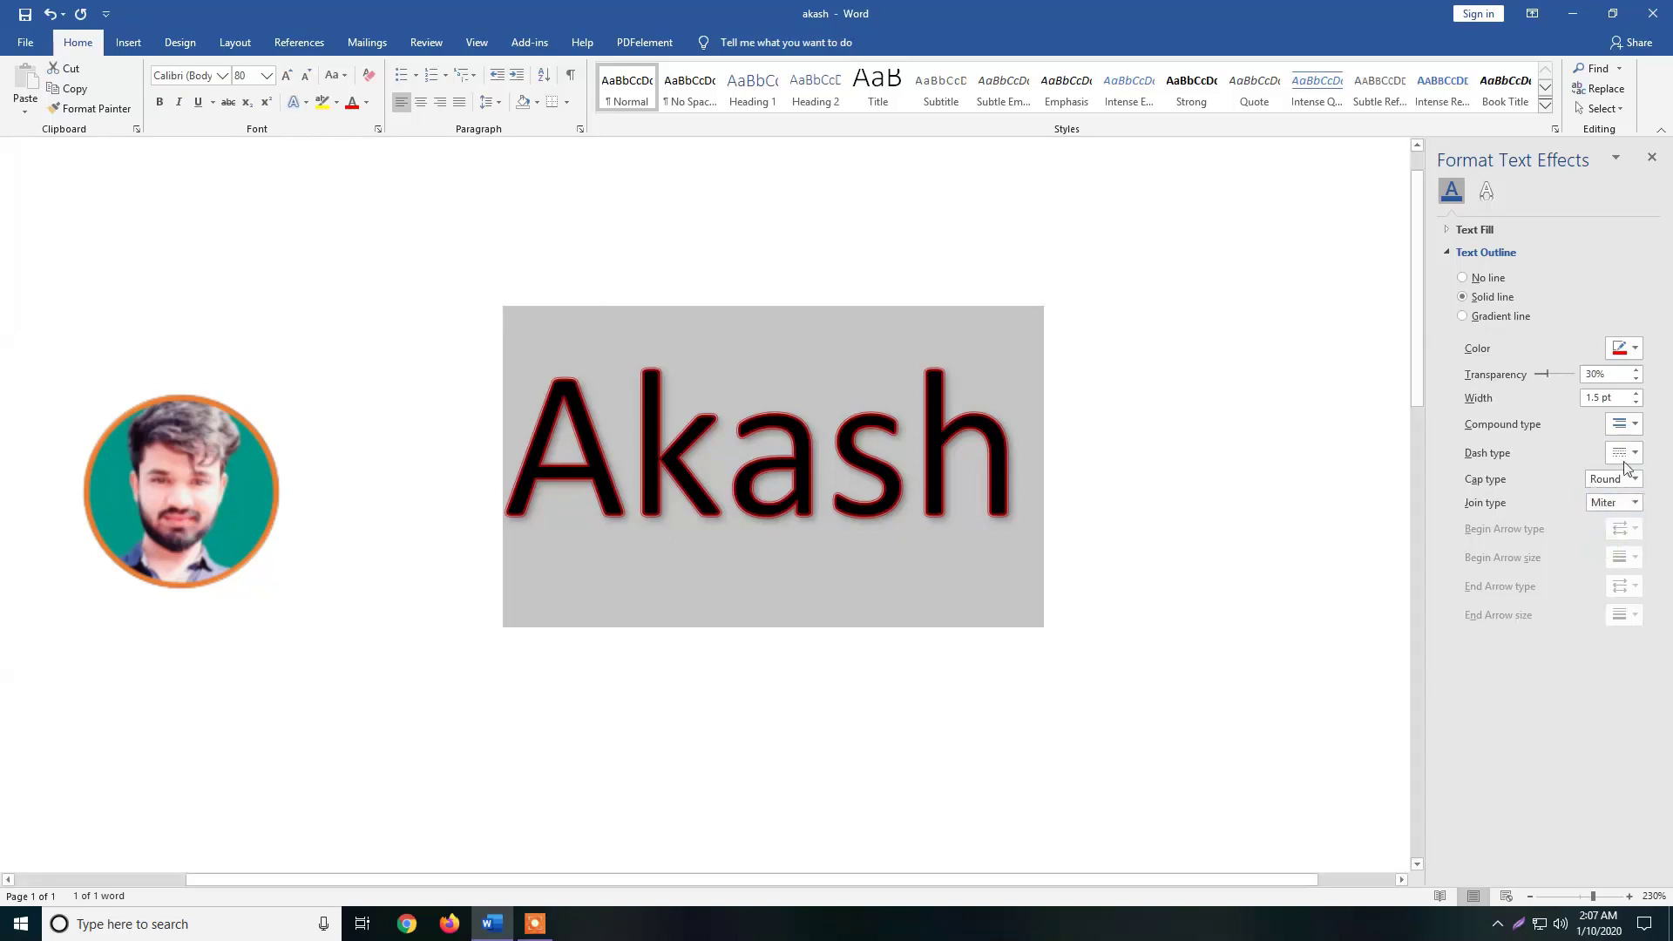
- Switch the Akash outline from a solid line to a gradient line
left_click(1481, 318)
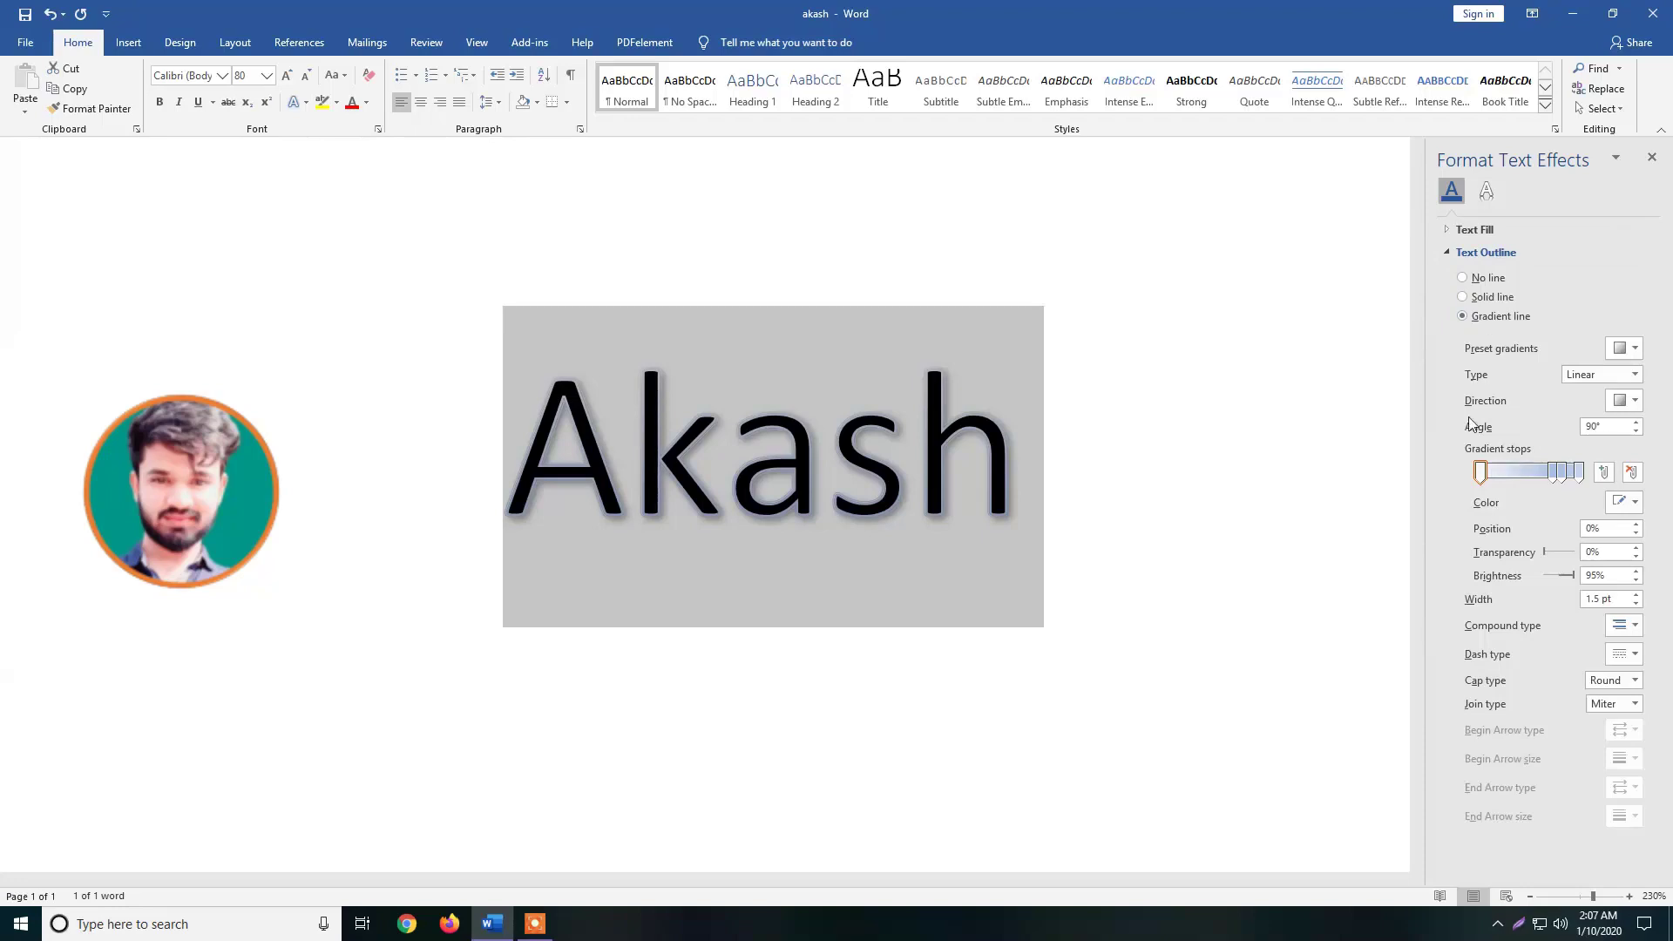
left_click(1443, 254)
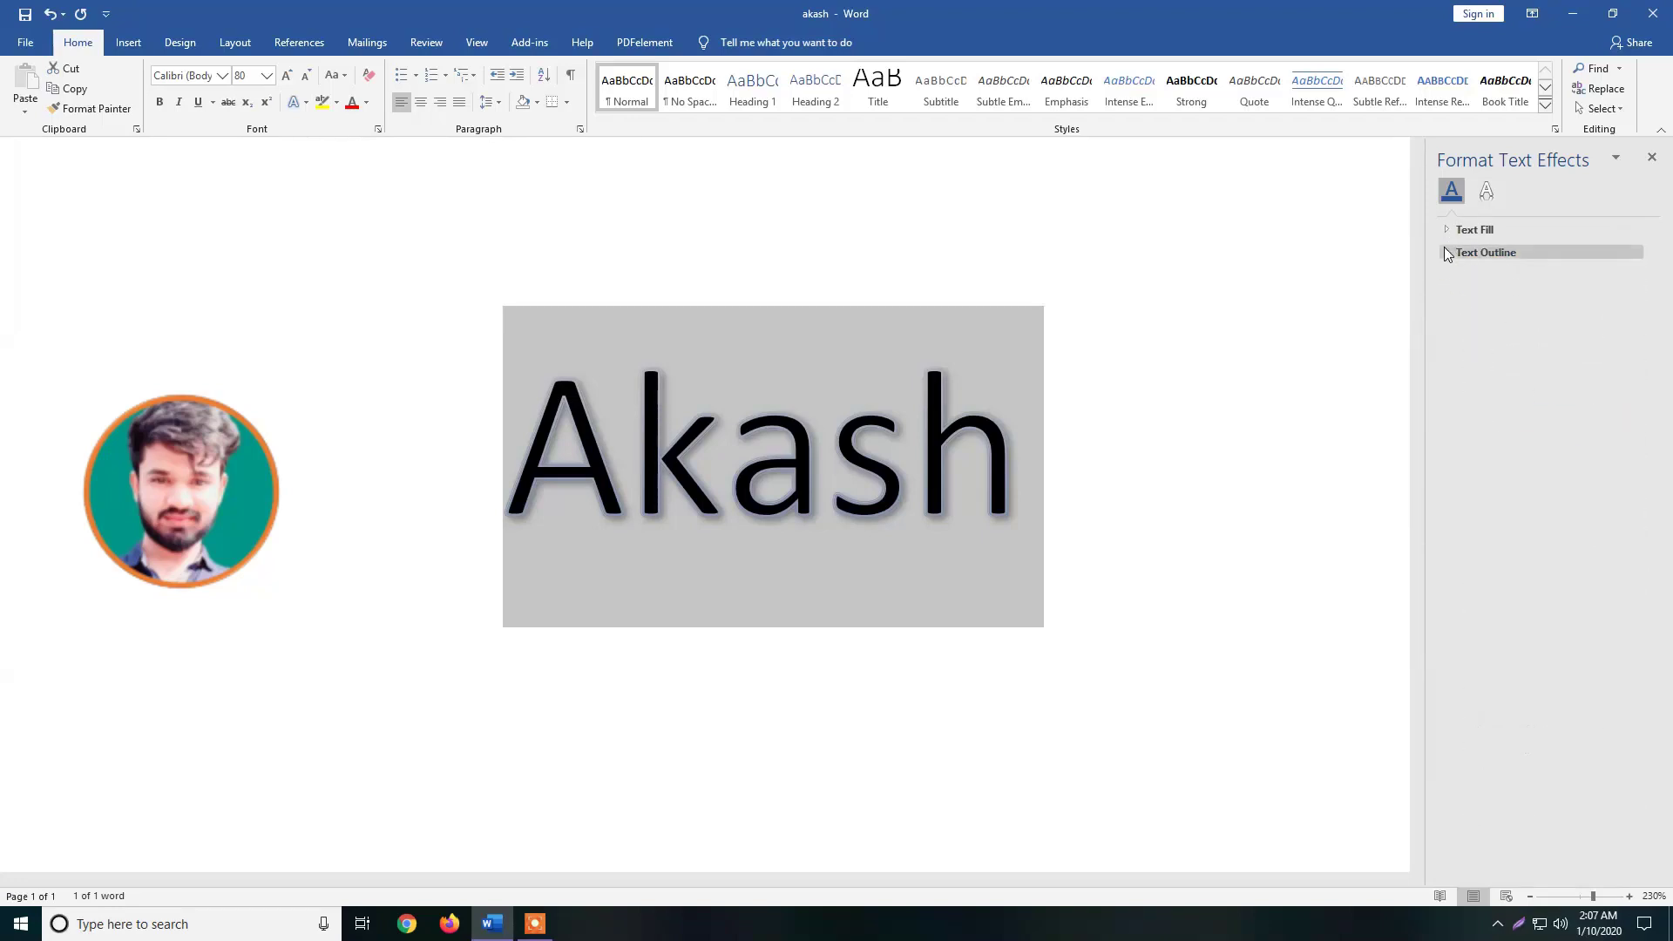
left_click(1444, 249)
left_click(1446, 230)
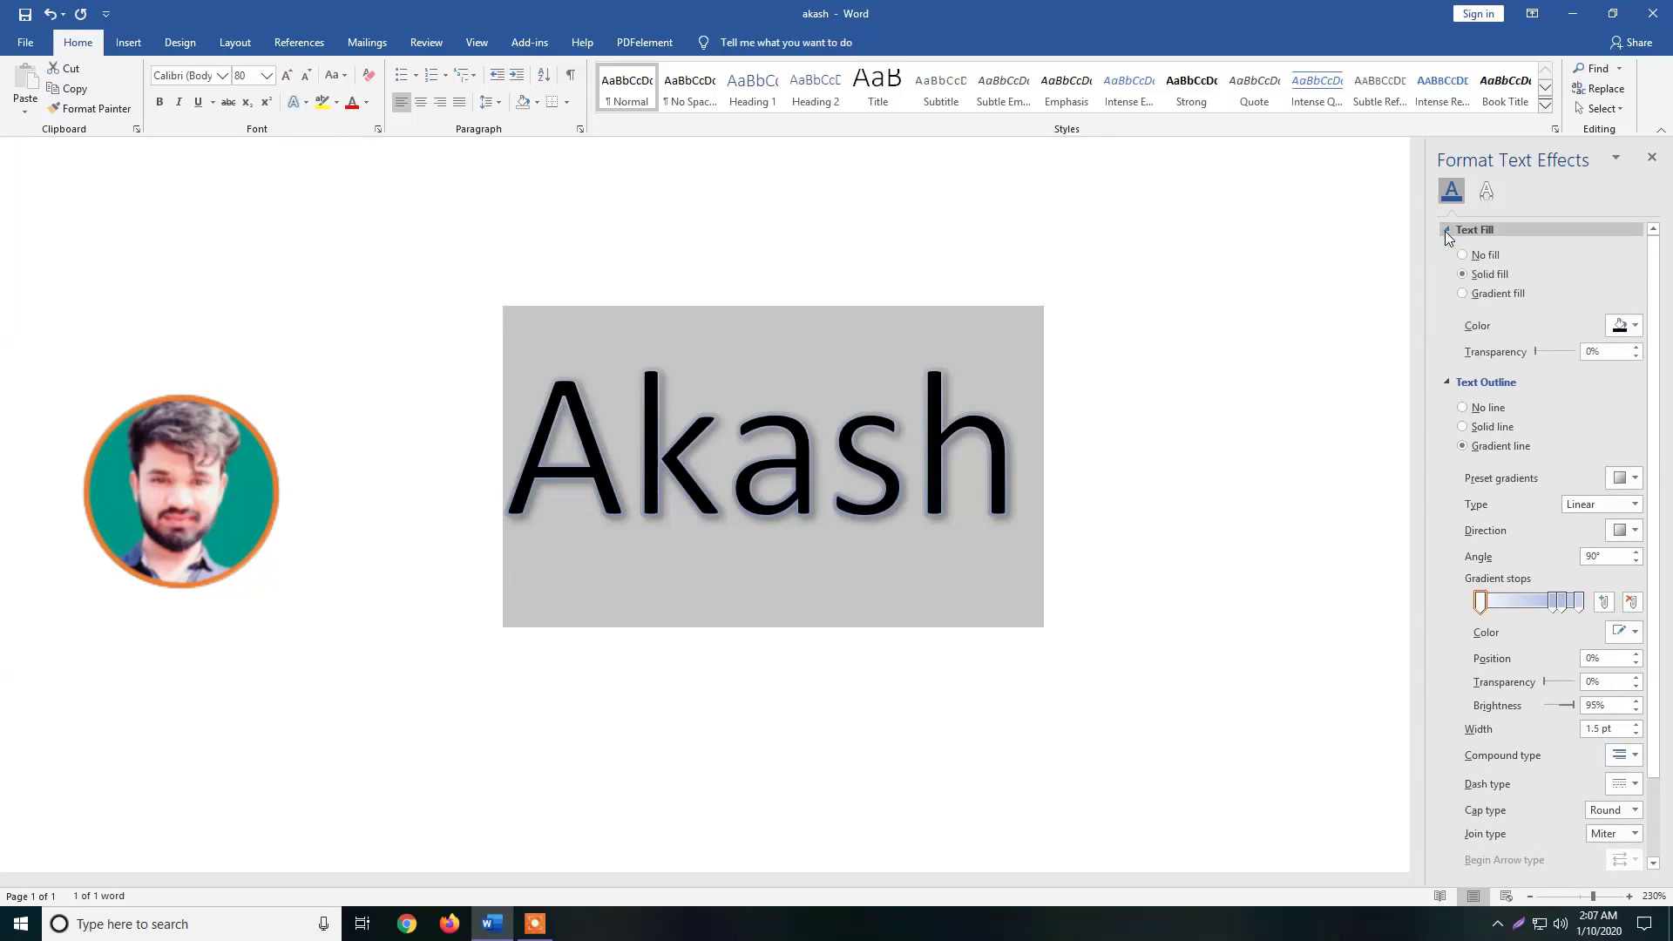
left_click(1446, 381)
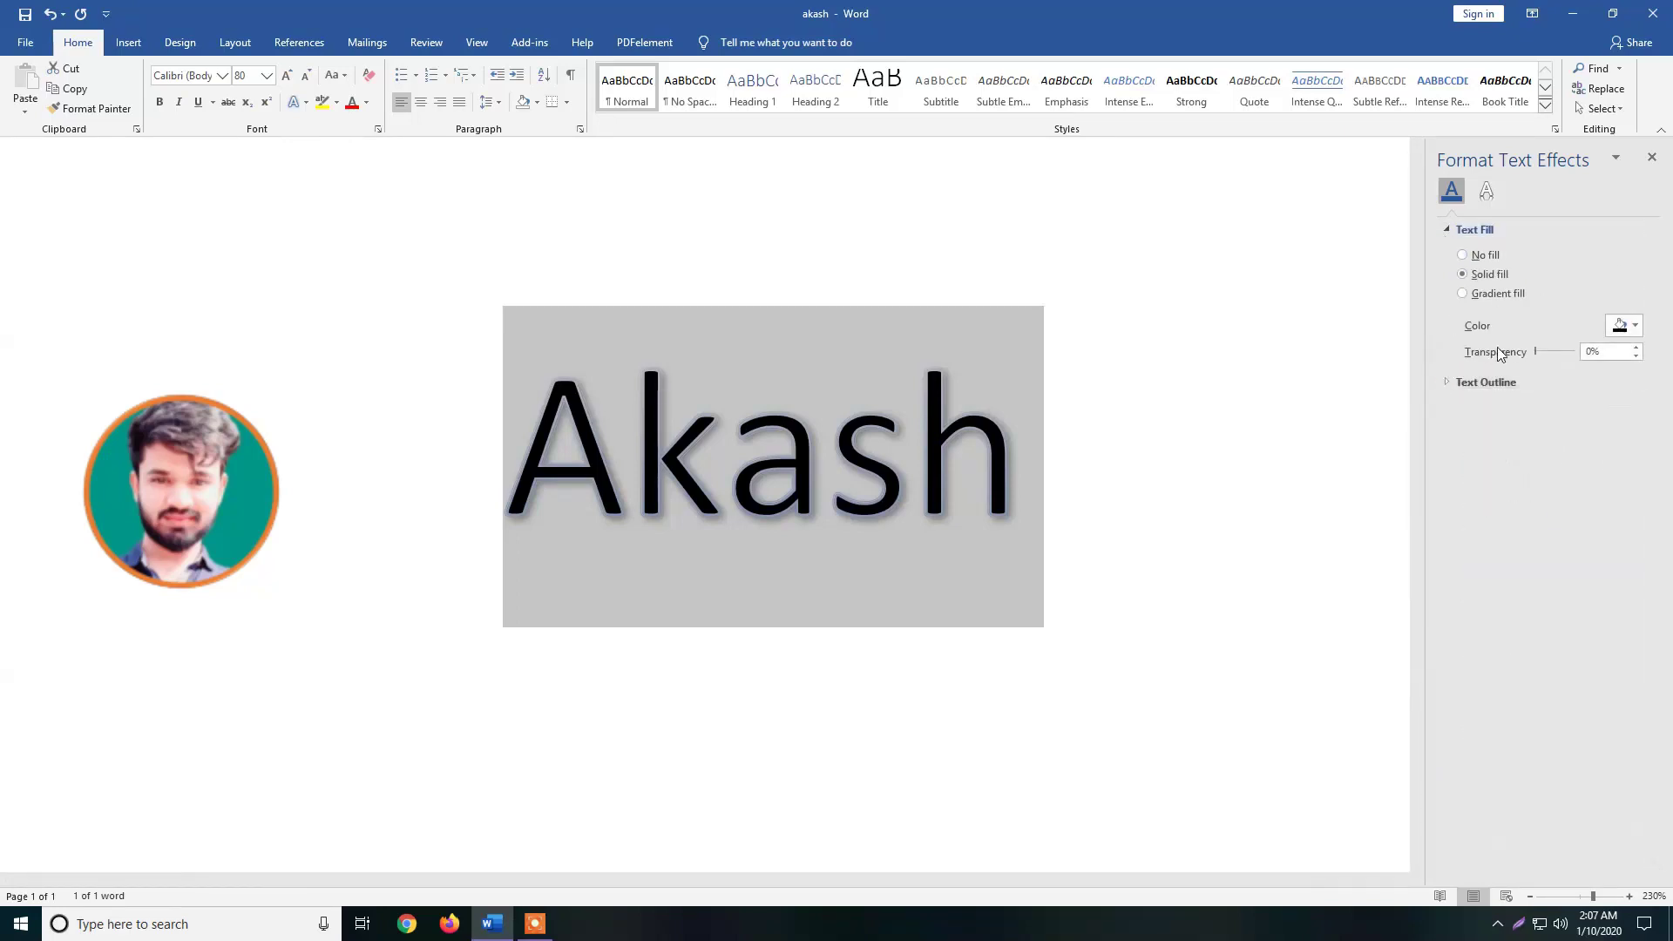
- Set Akash's text fill to No fill, leaving hollow outlined letters
left_click(1448, 229)
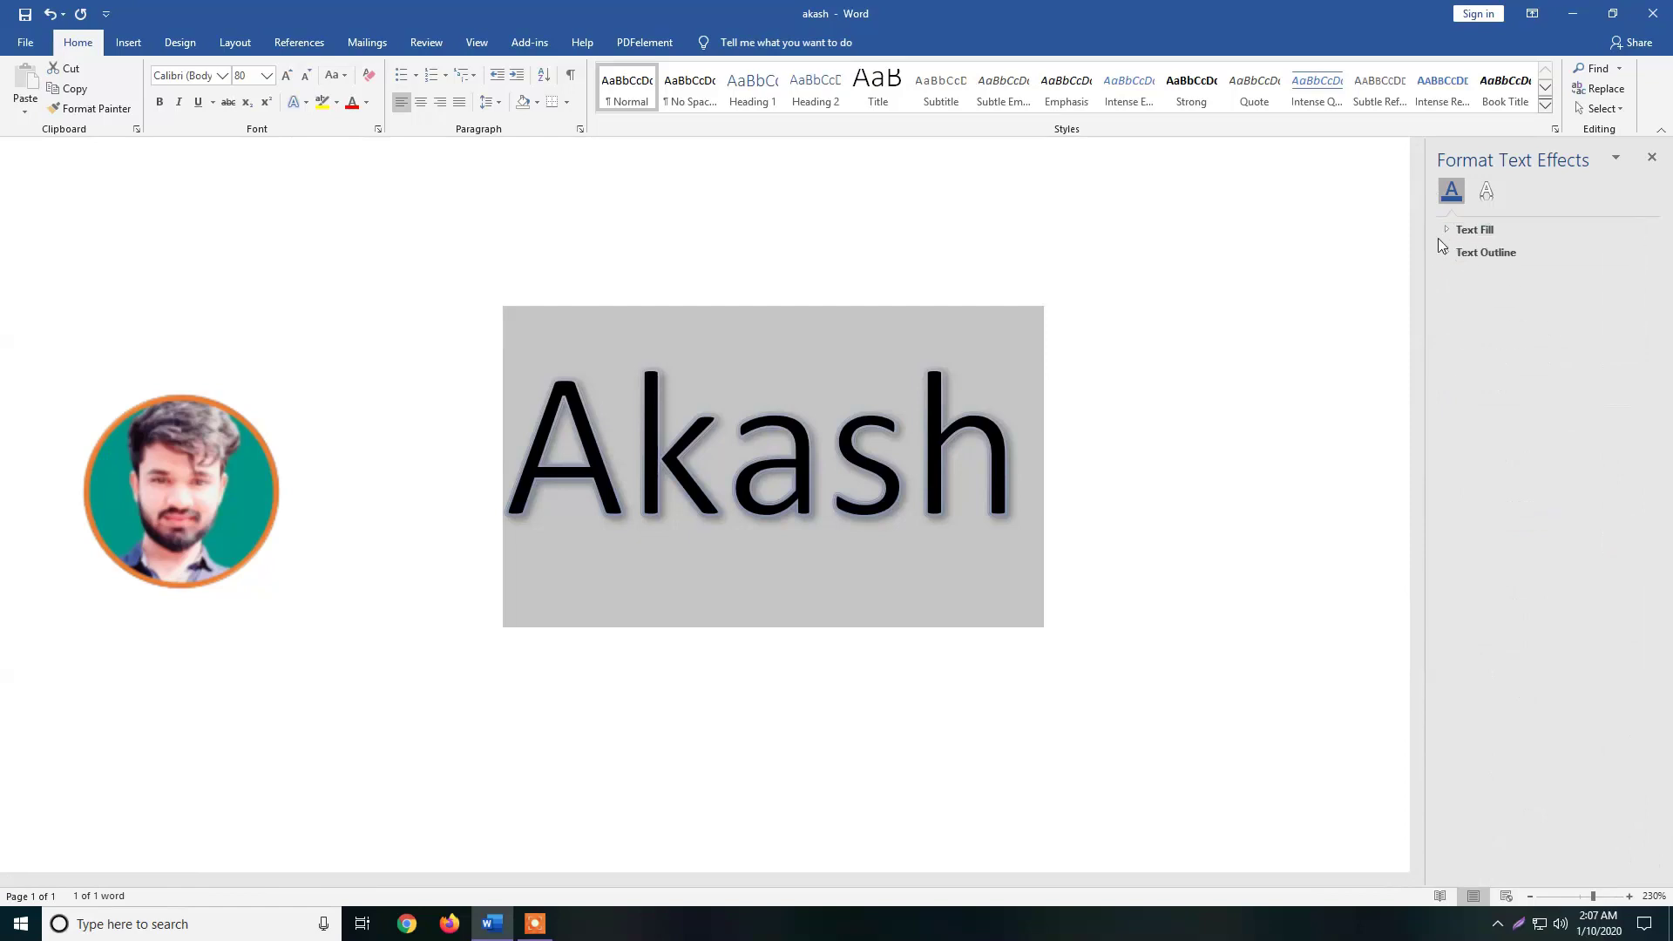
left_click(1449, 228)
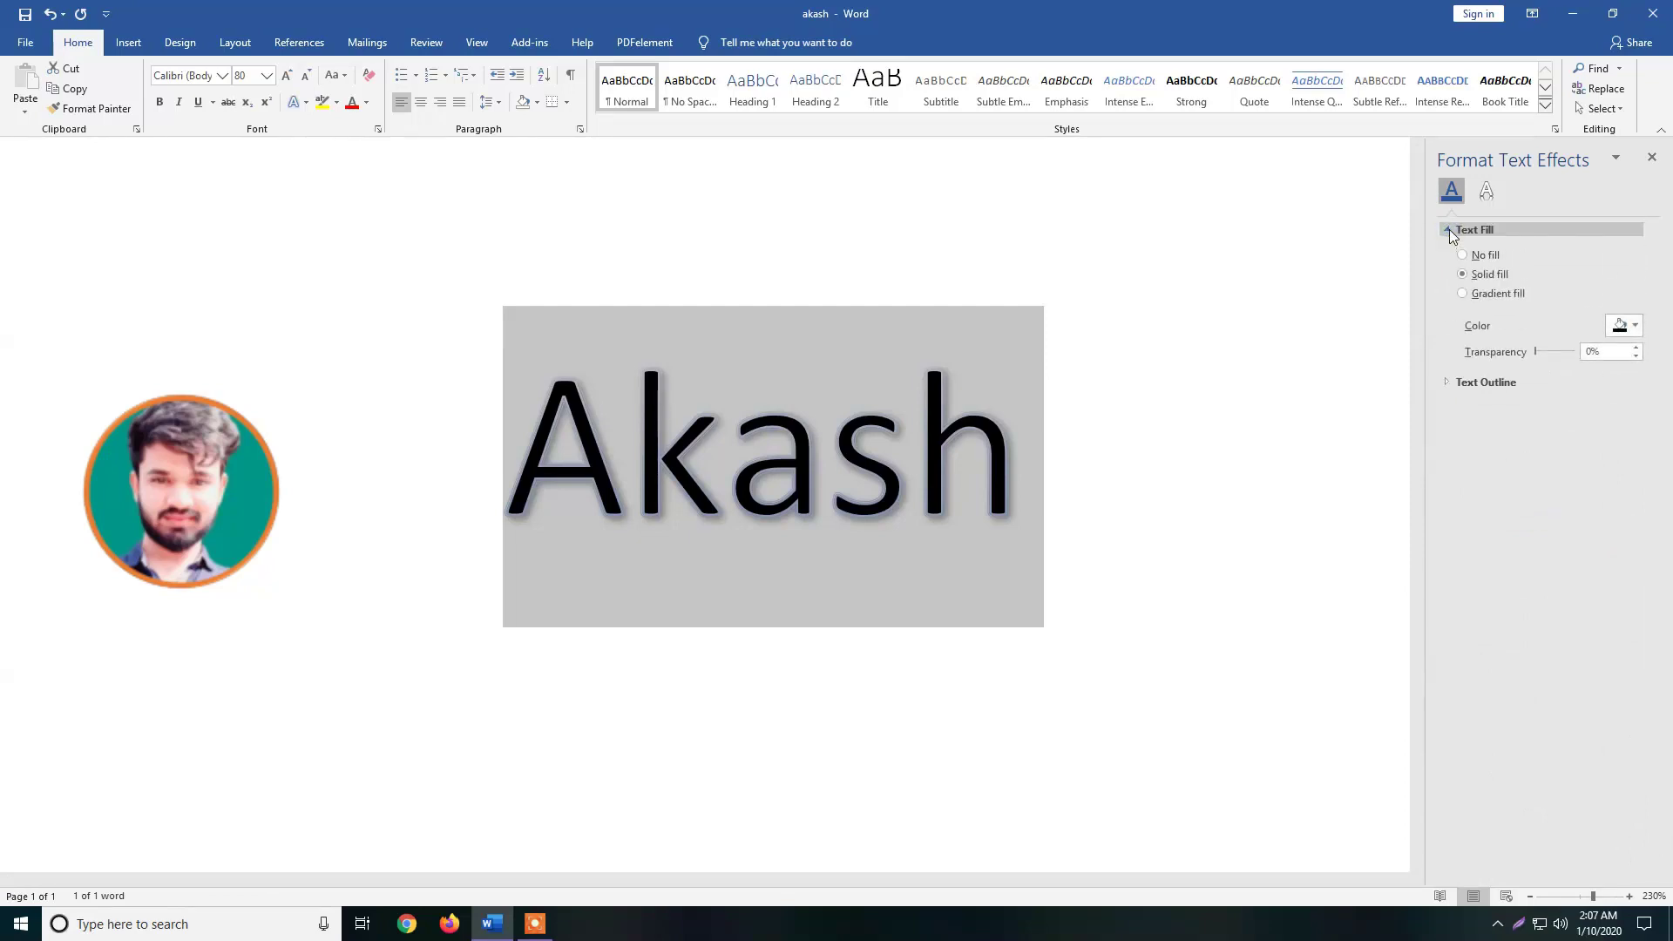
left_click(1450, 228)
left_click(1446, 253)
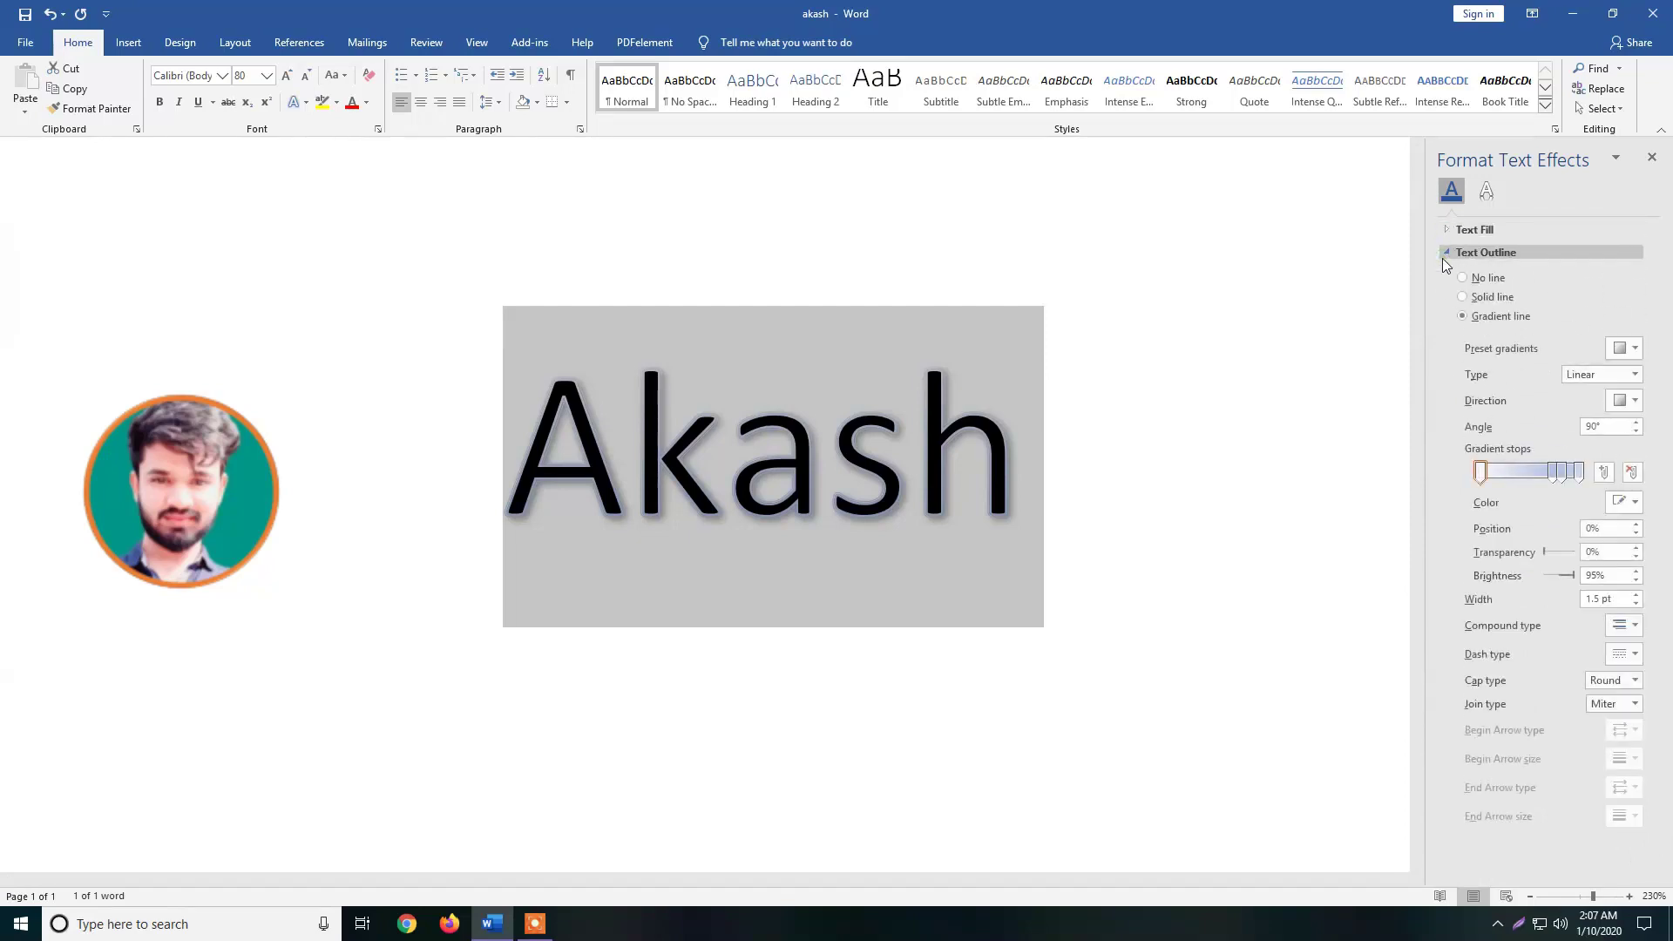
left_click(1442, 256)
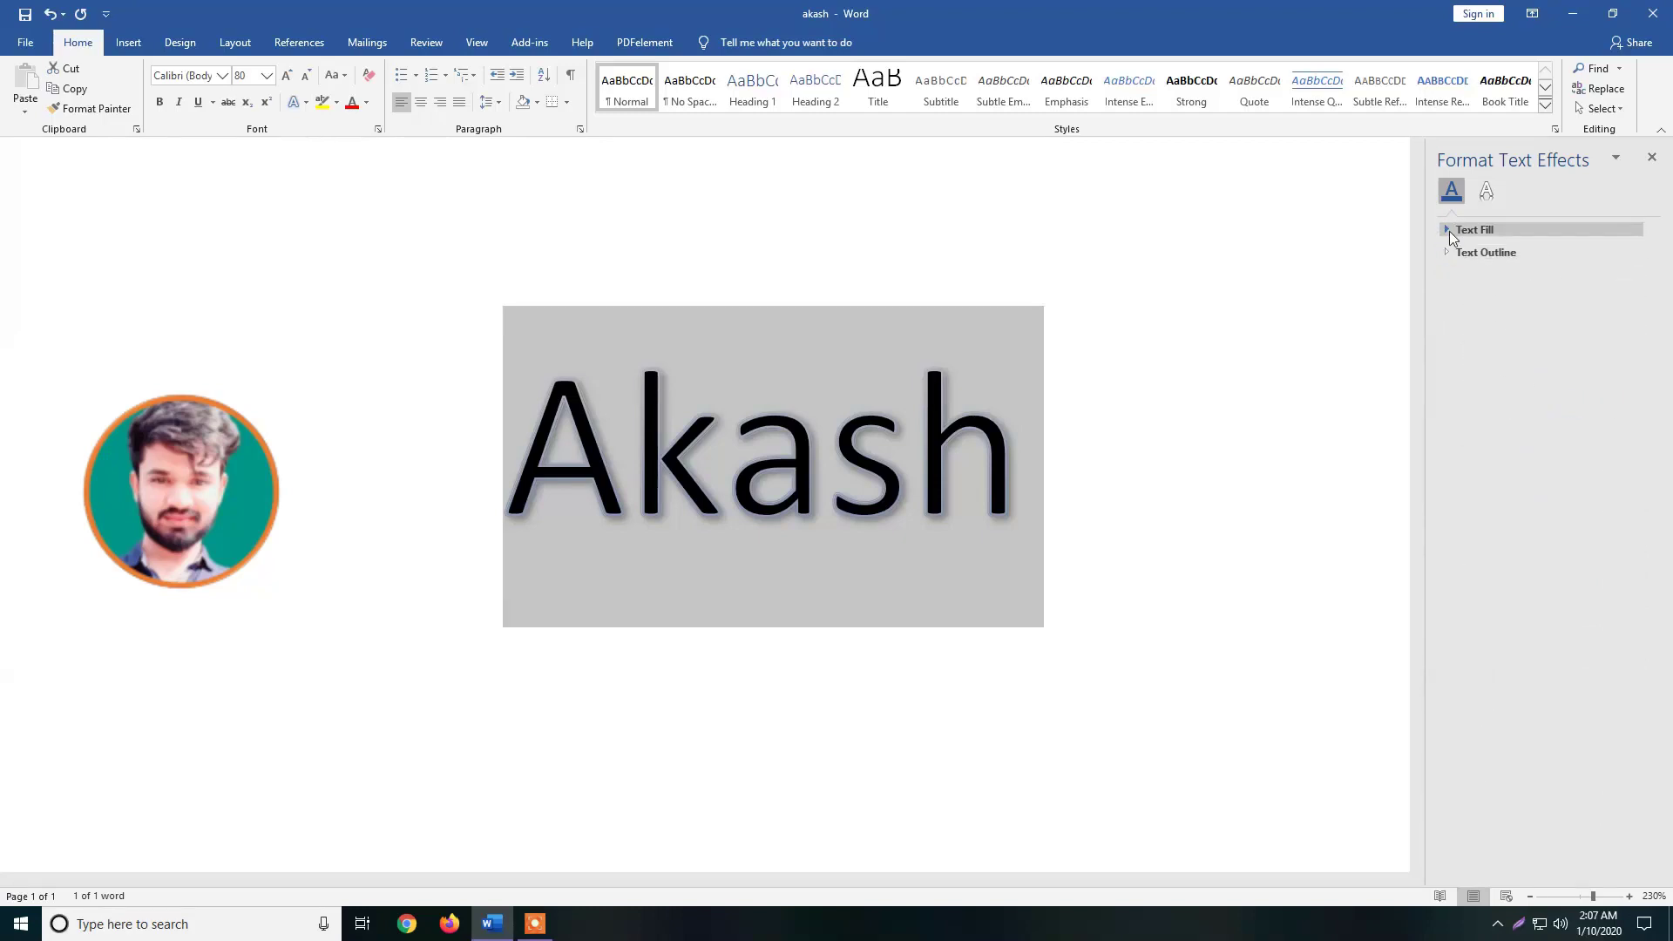
left_click(1450, 232)
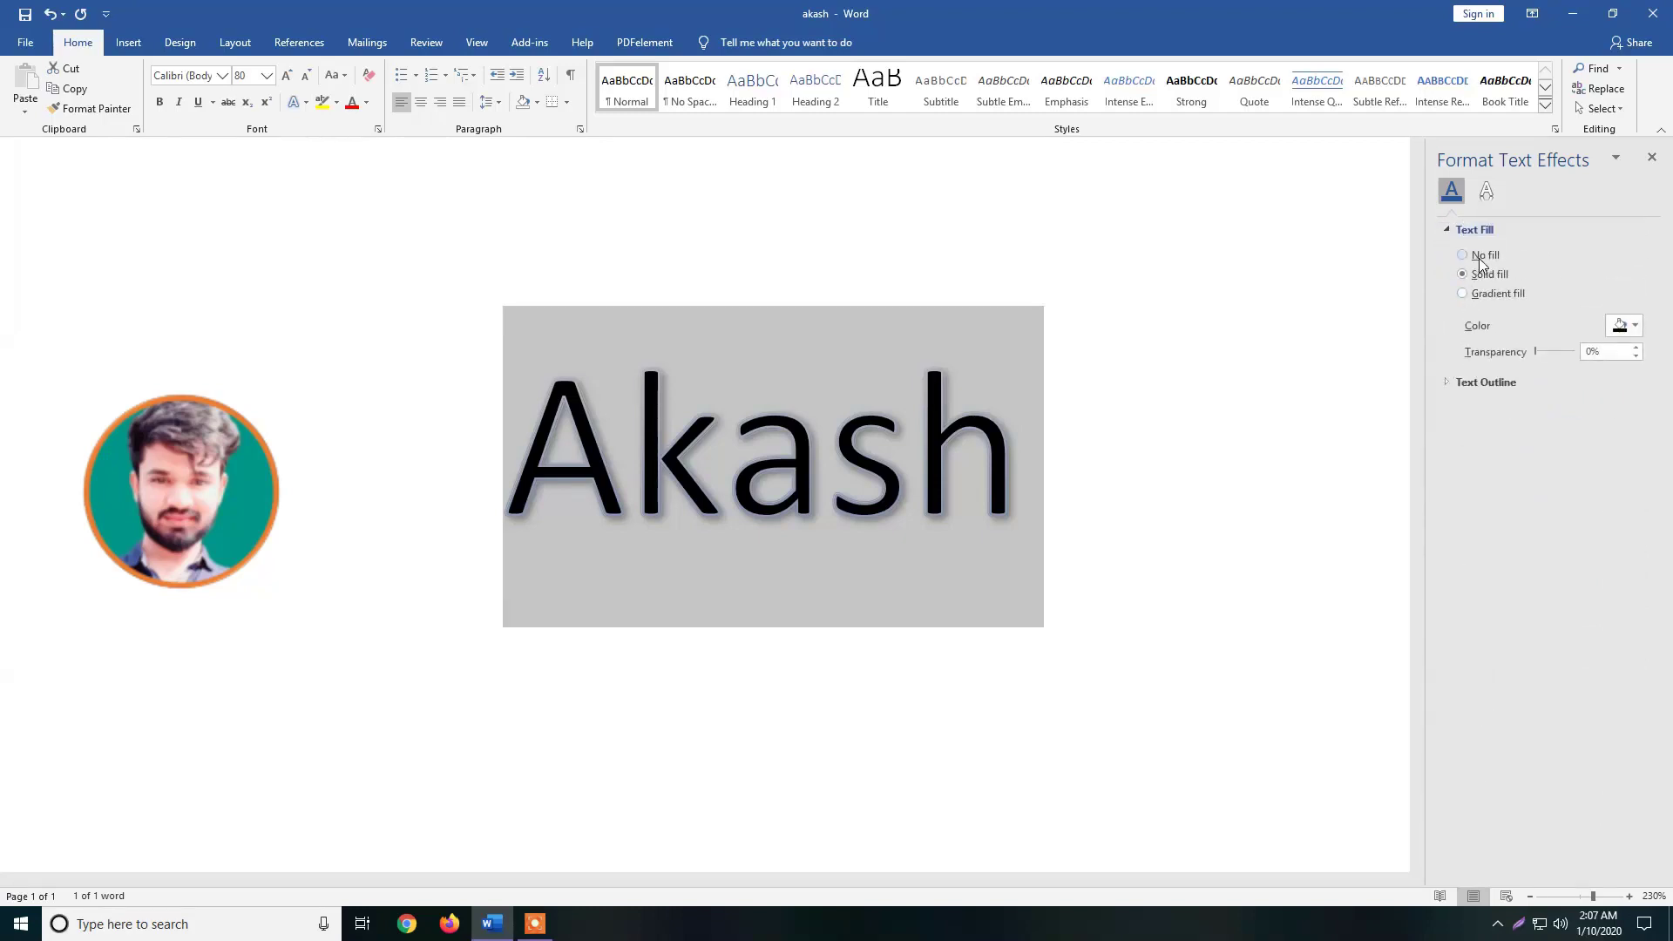
left_click(1481, 257)
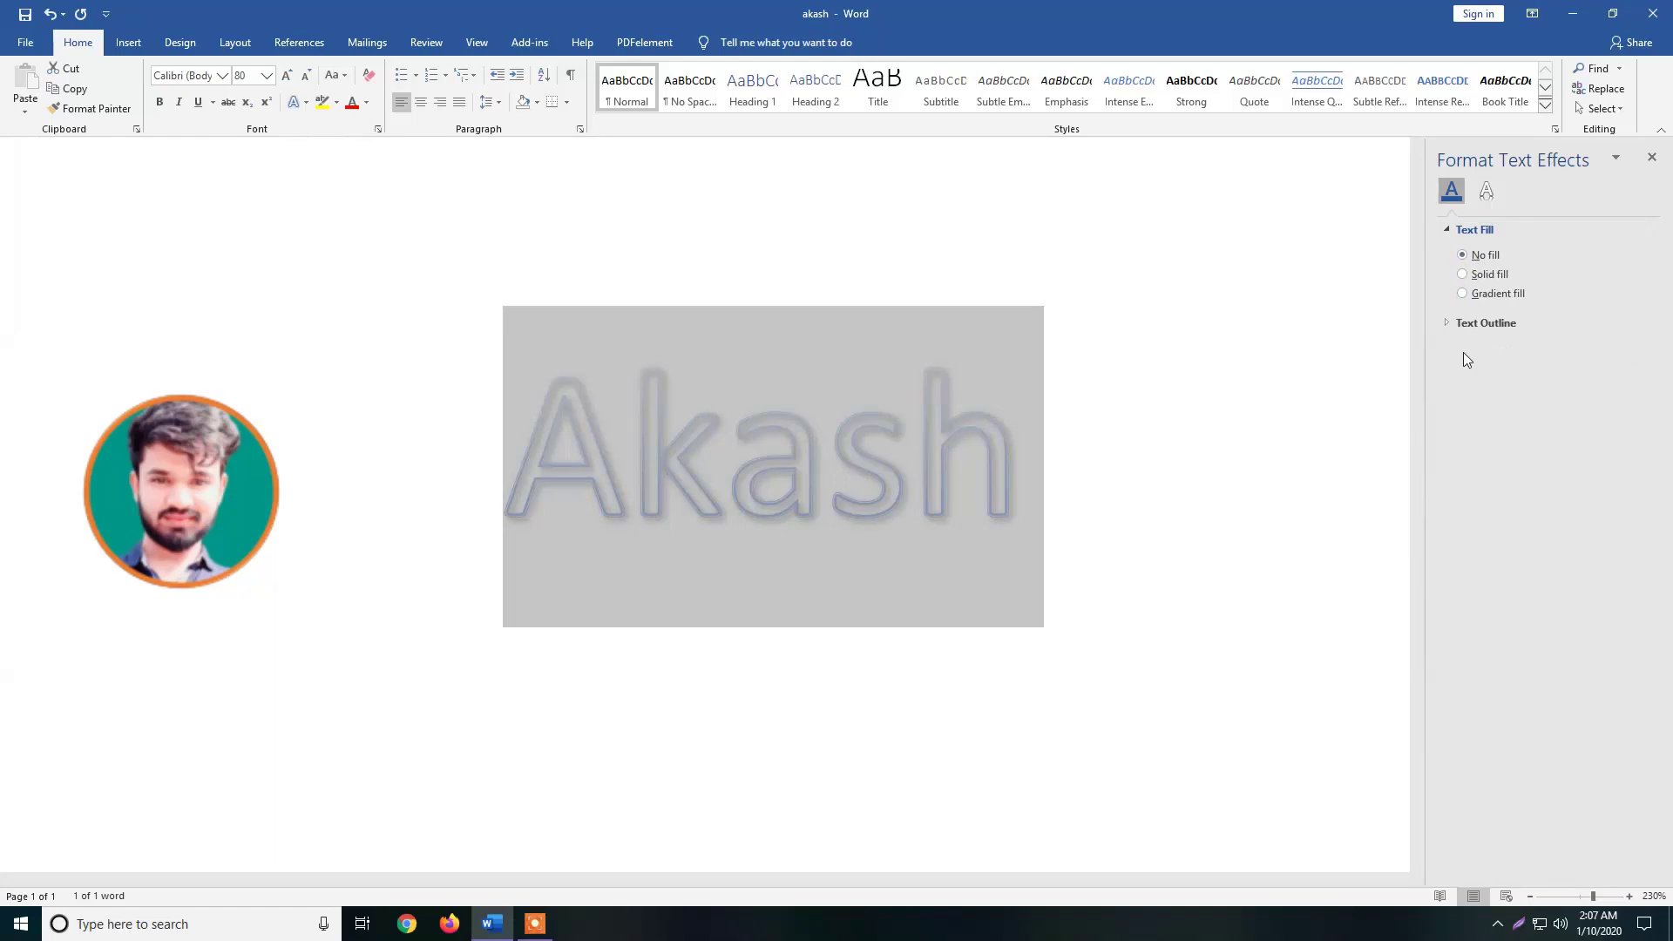
left_click(1482, 275)
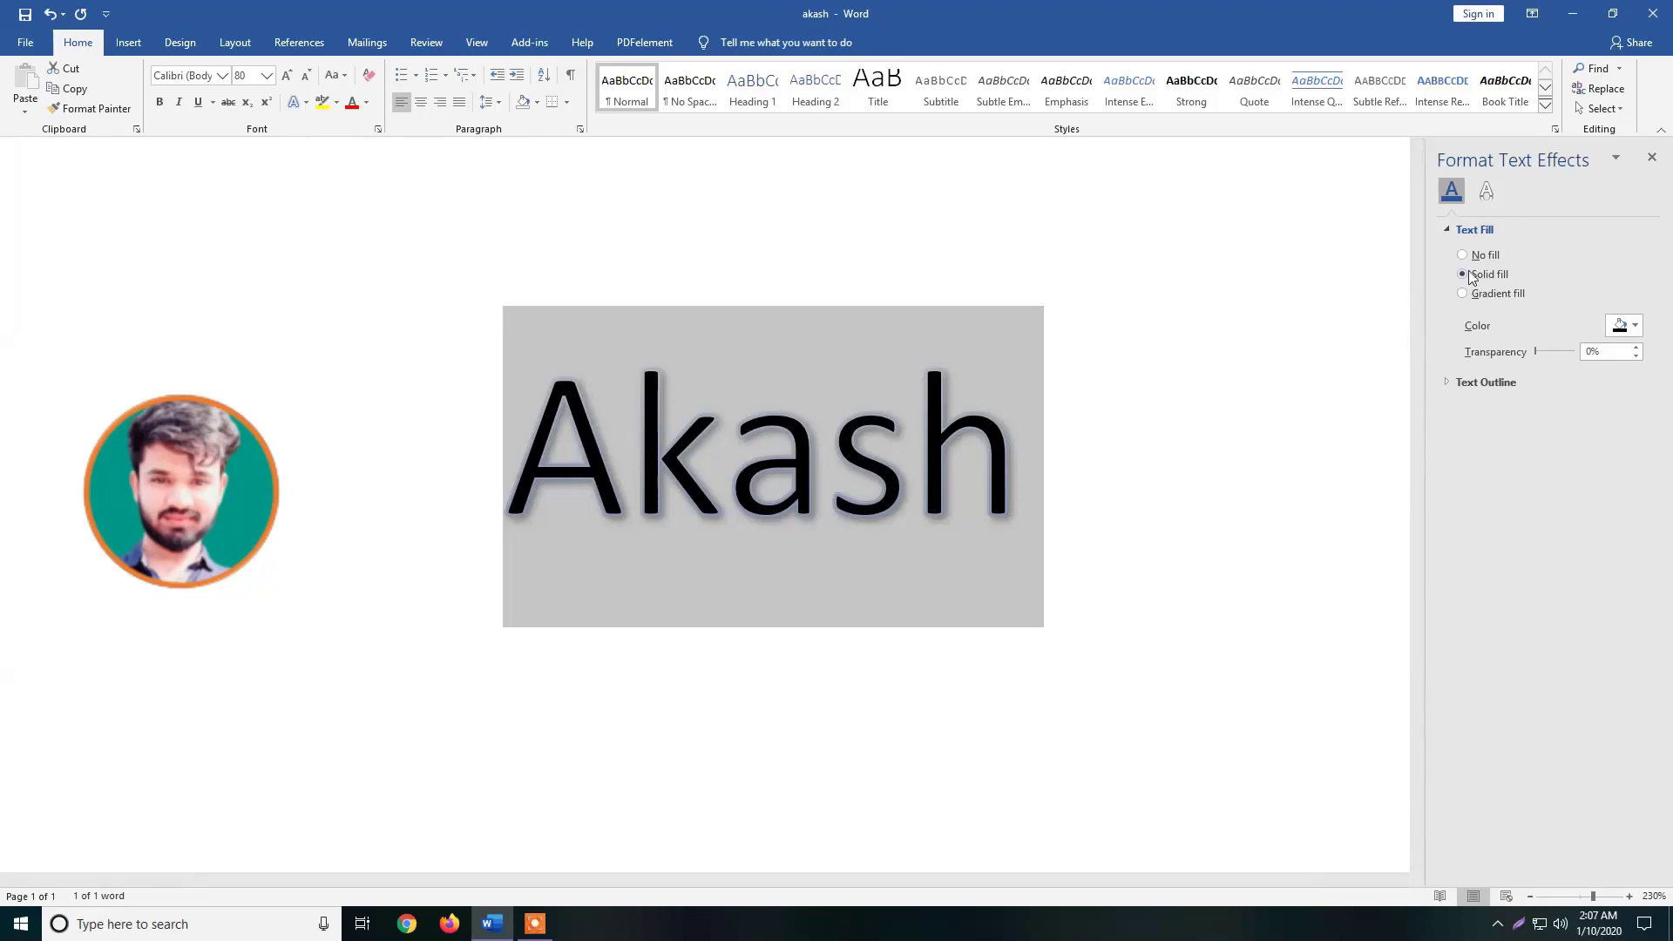
left_click(1480, 255)
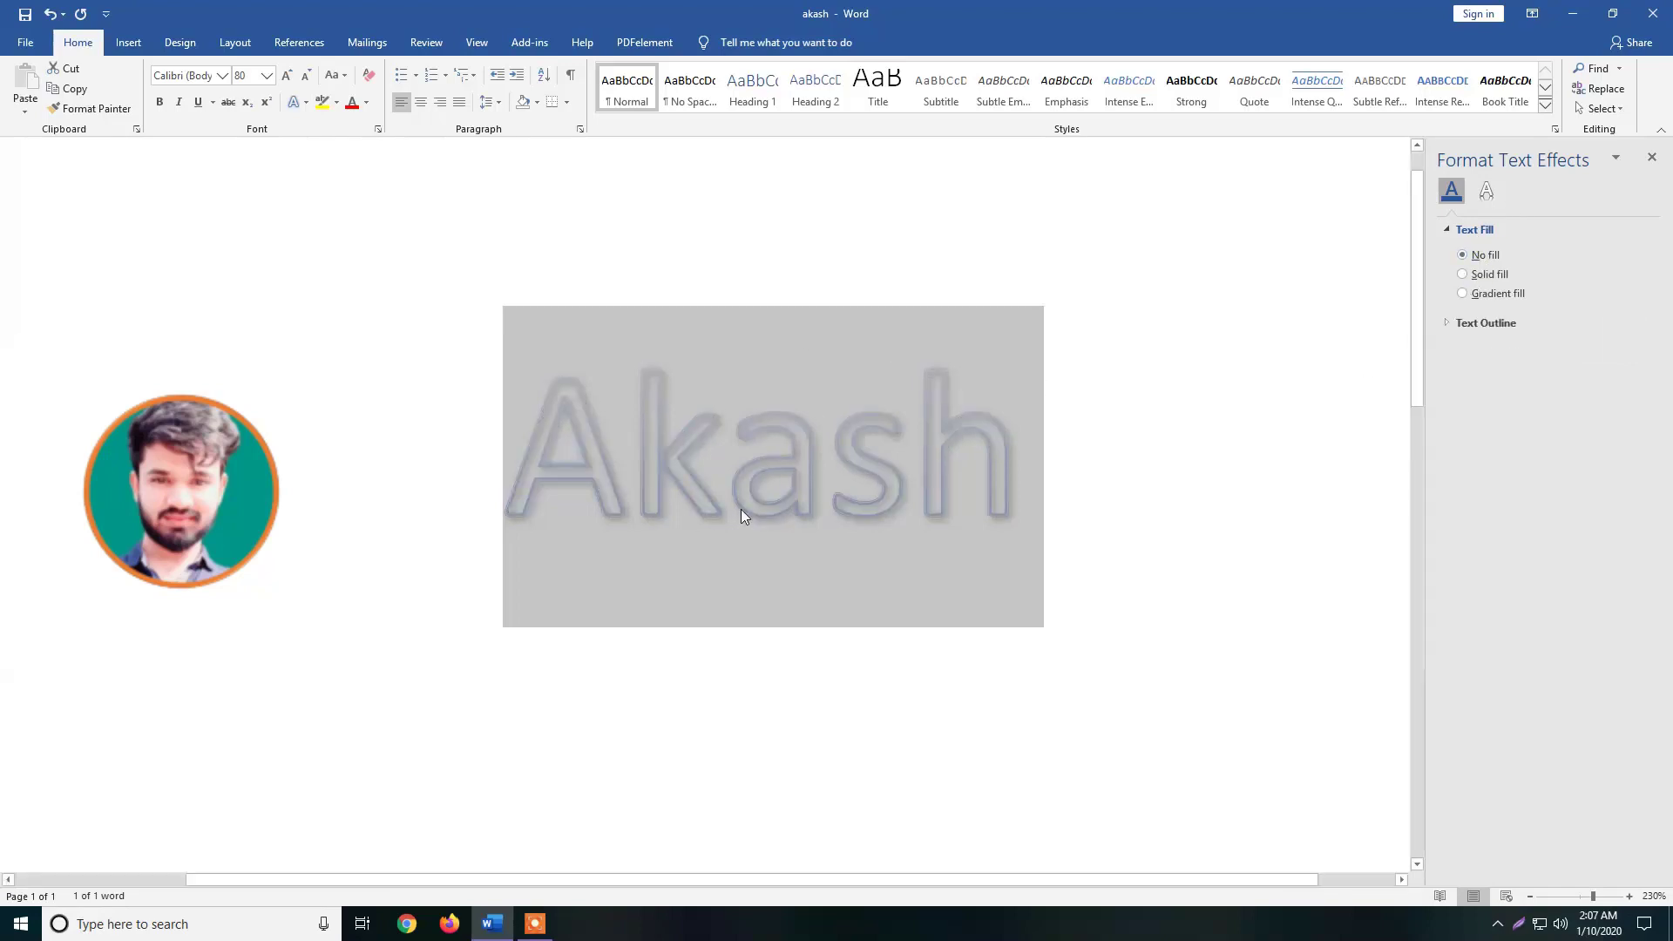
- Give Akash a solid red fill, then change it to a gradient fill
left_click(1488, 274)
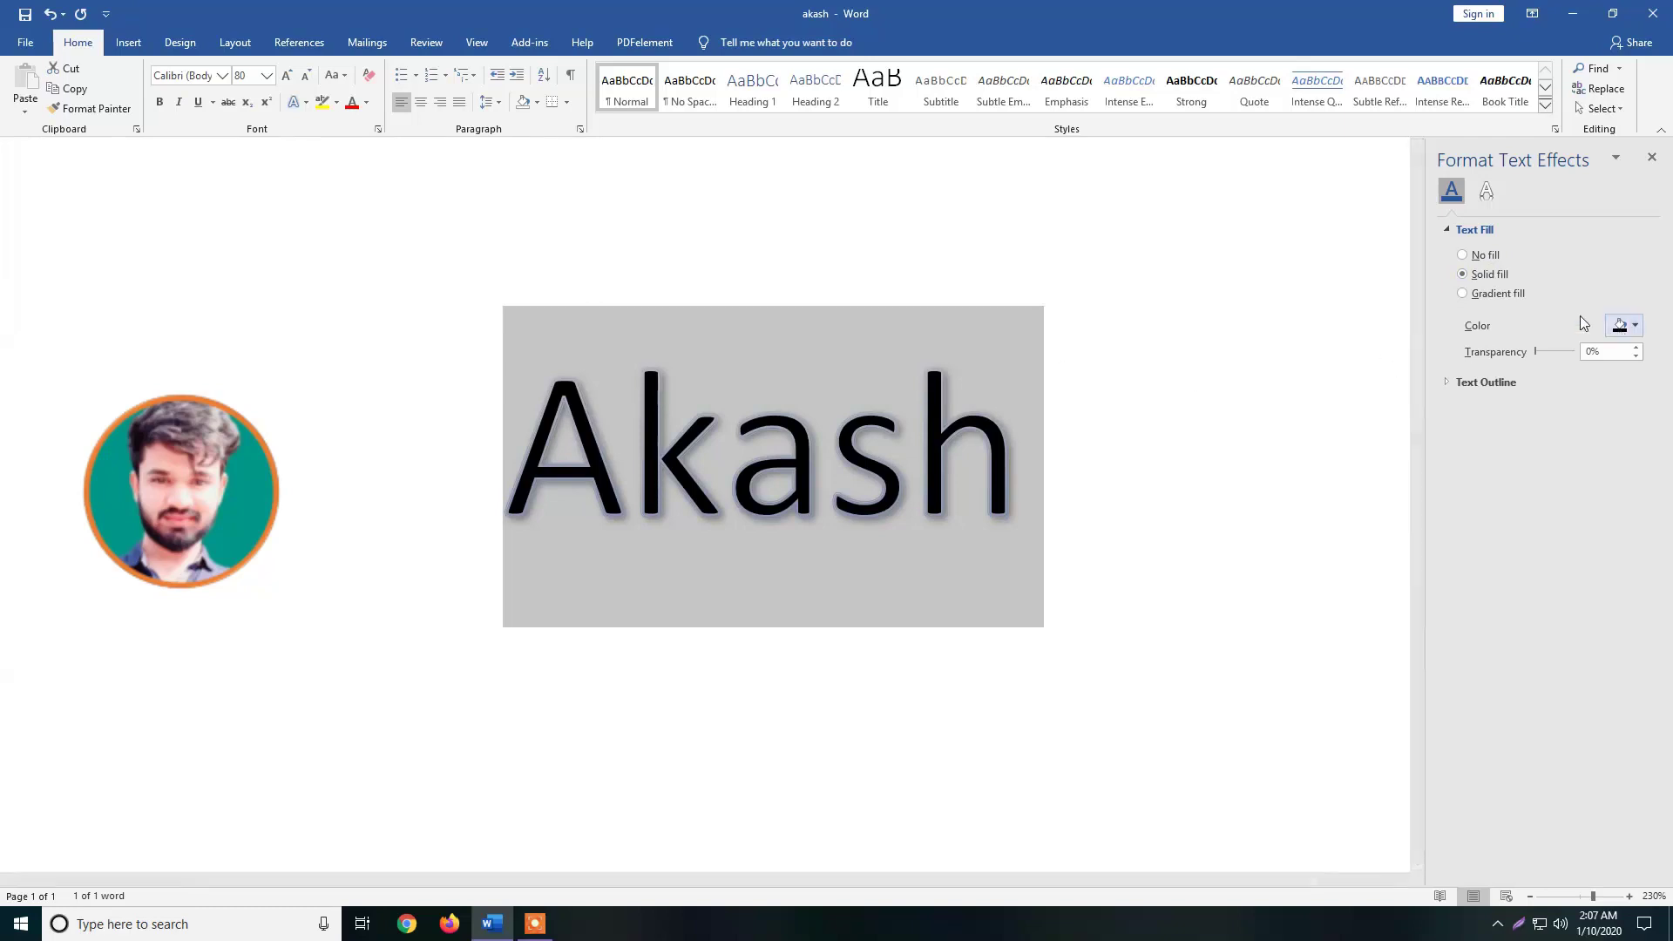
left_click(1626, 325)
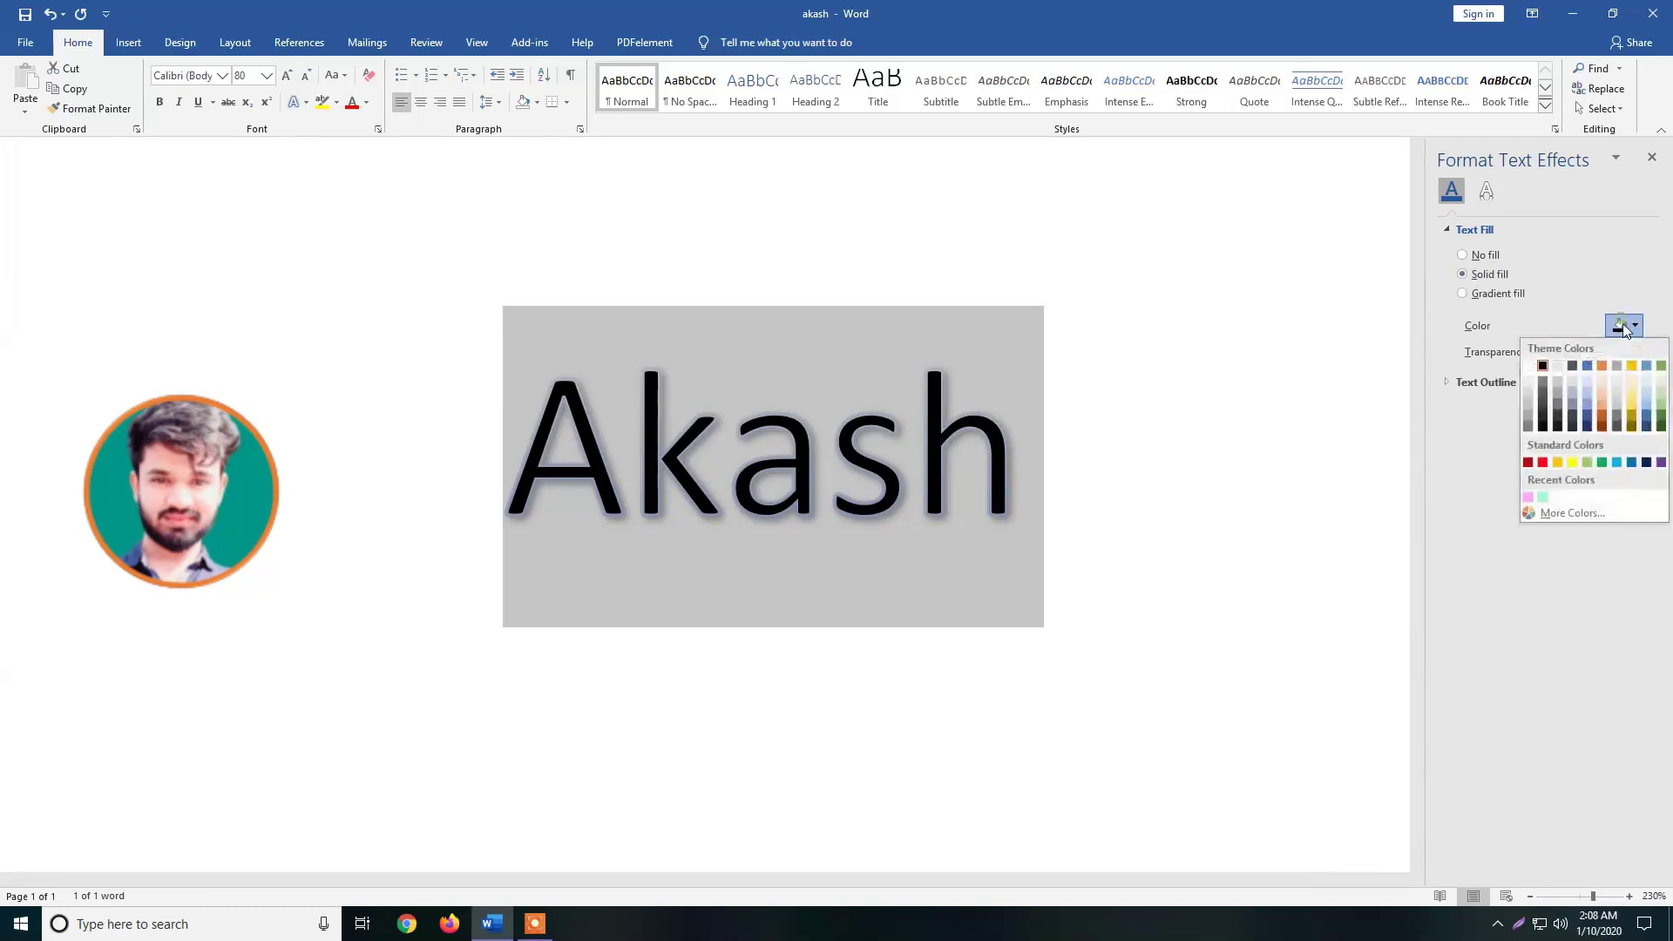
left_click(1540, 462)
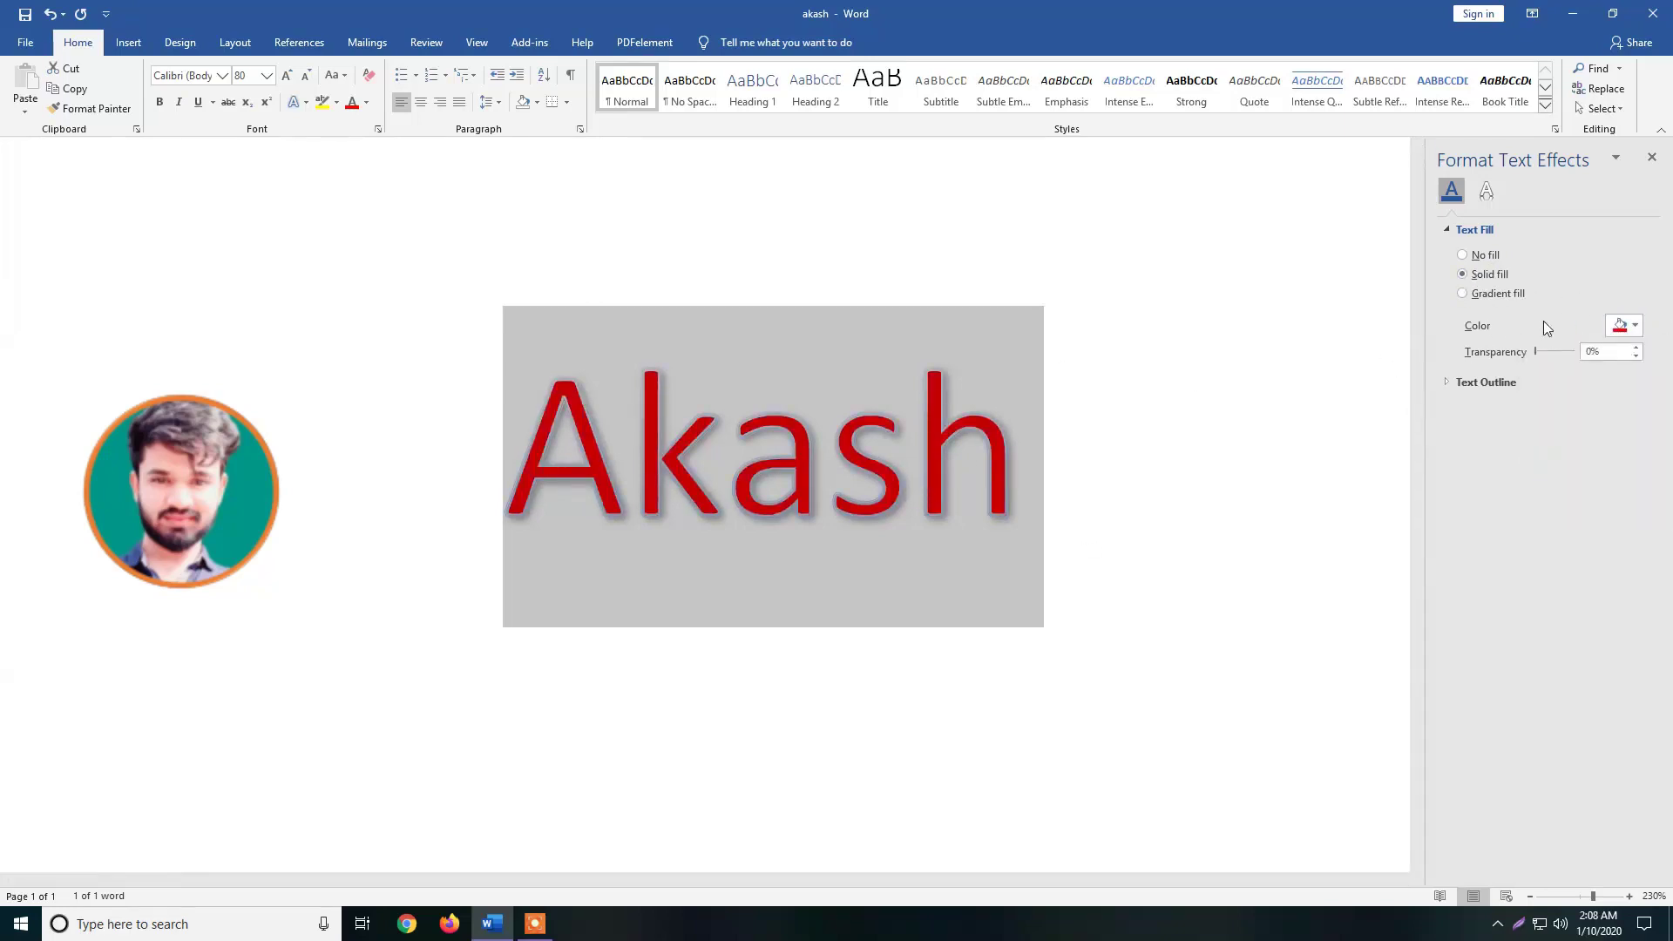
left_click(1462, 294)
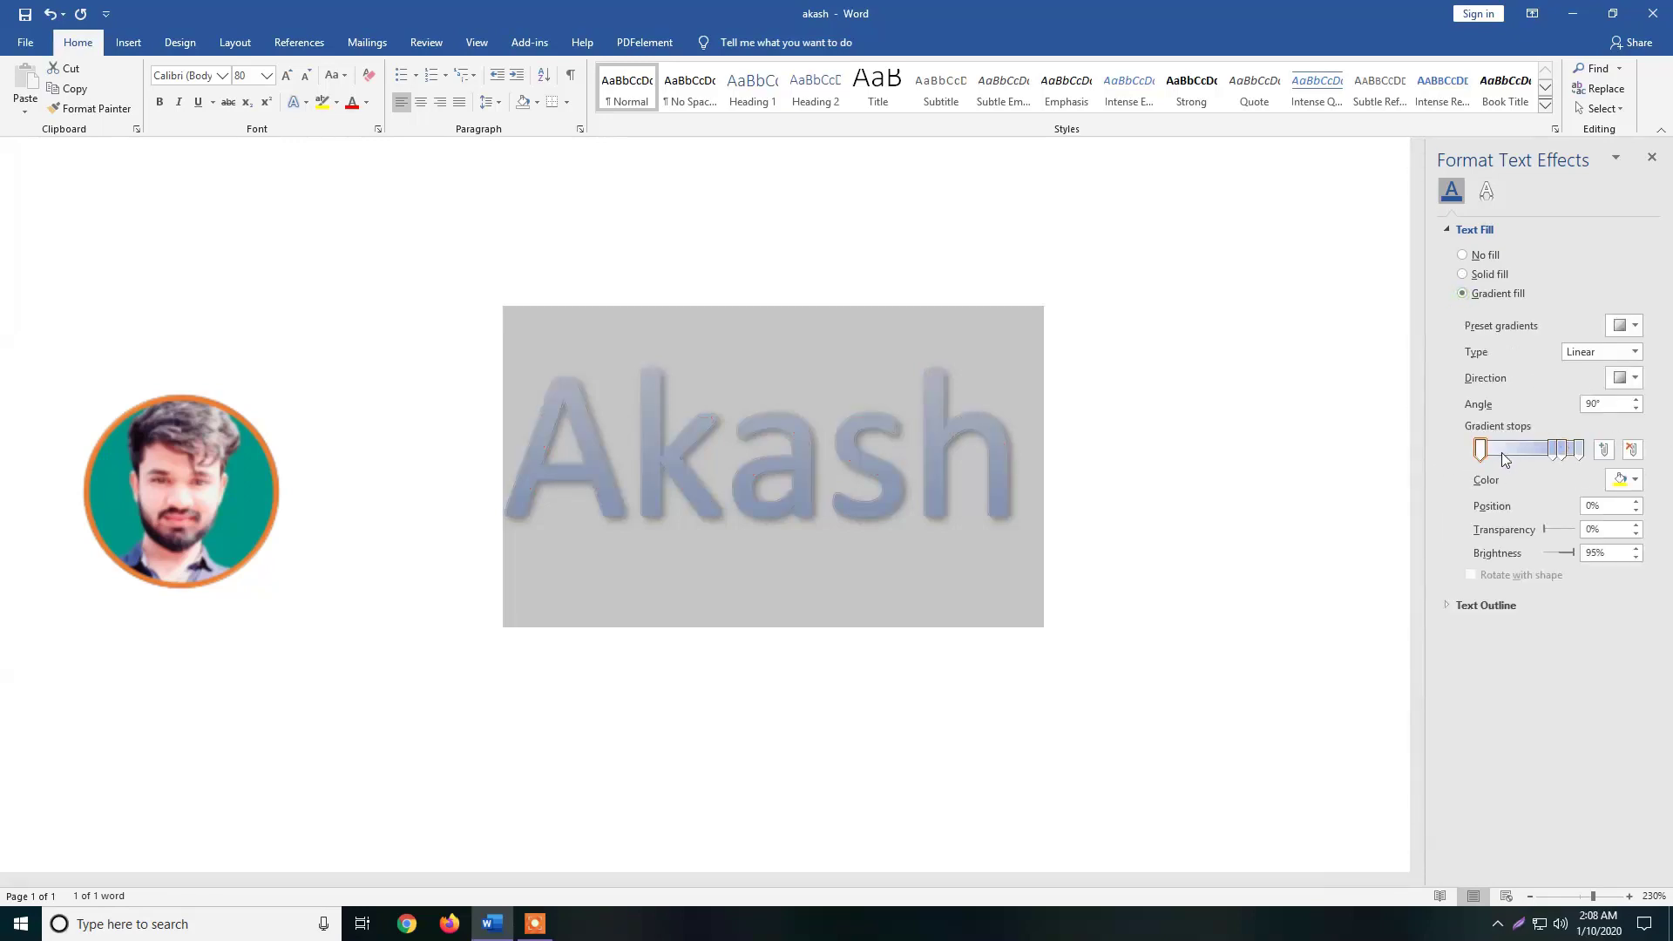
- Delete three extra gradient stops and move the remaining stop to the gradient start
left_click(1631, 450)
left_click(1631, 450)
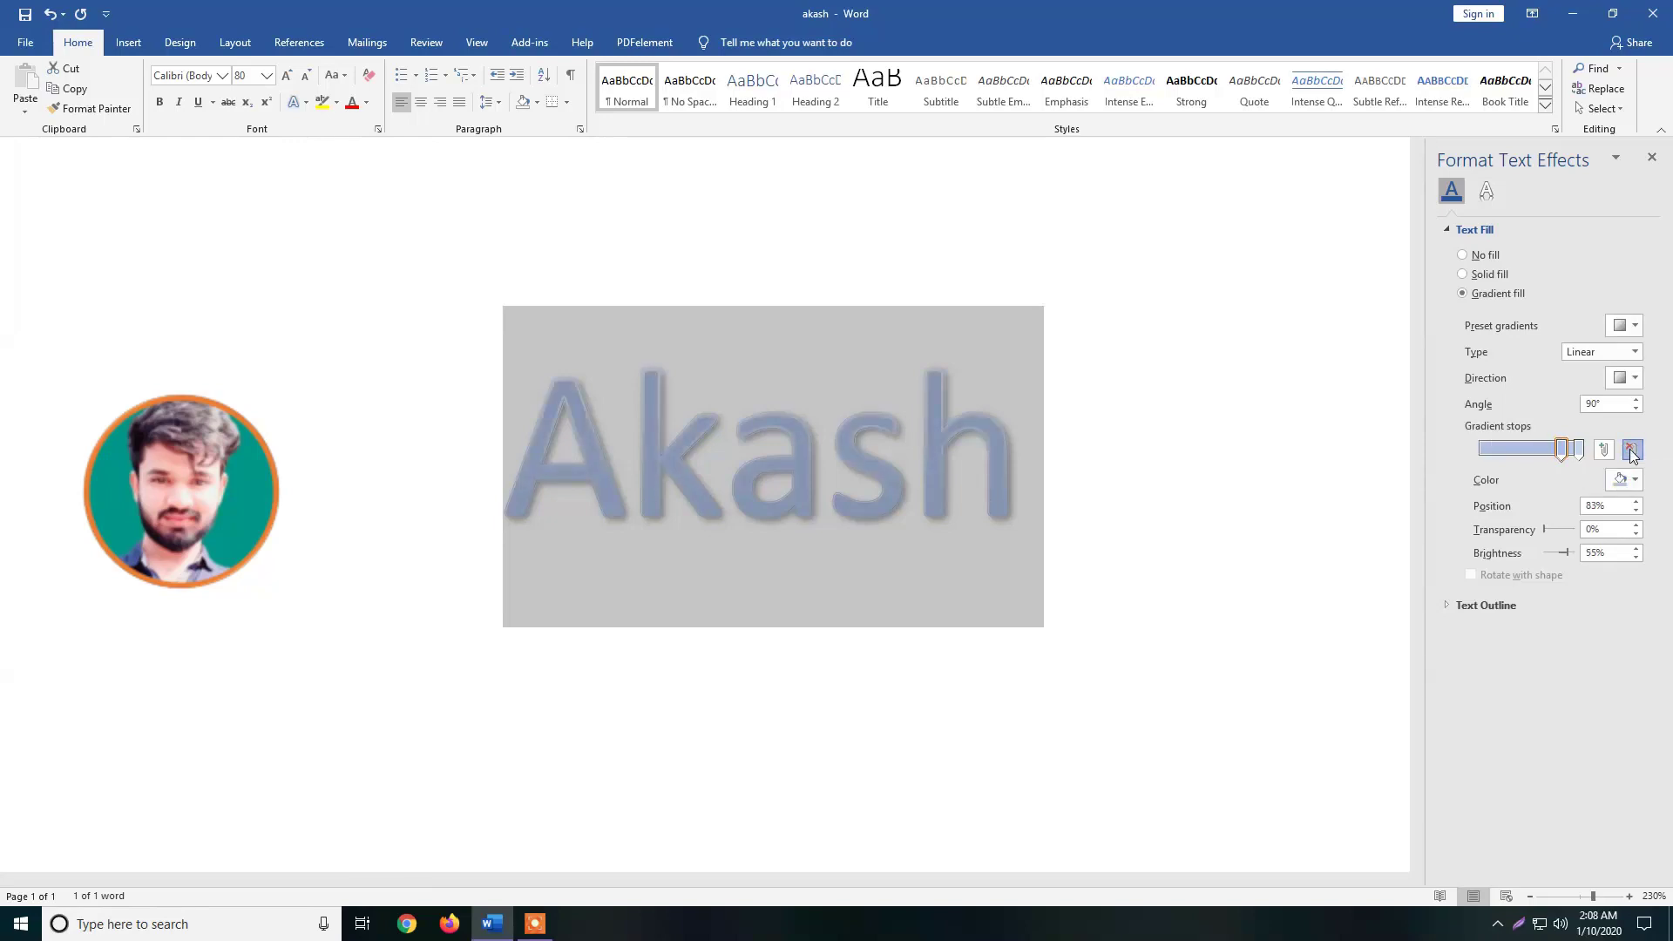
left_click(1632, 451)
mouse_move(1477, 451)
left_click_drag(1561, 453, 1478, 455)
left_click(1578, 449)
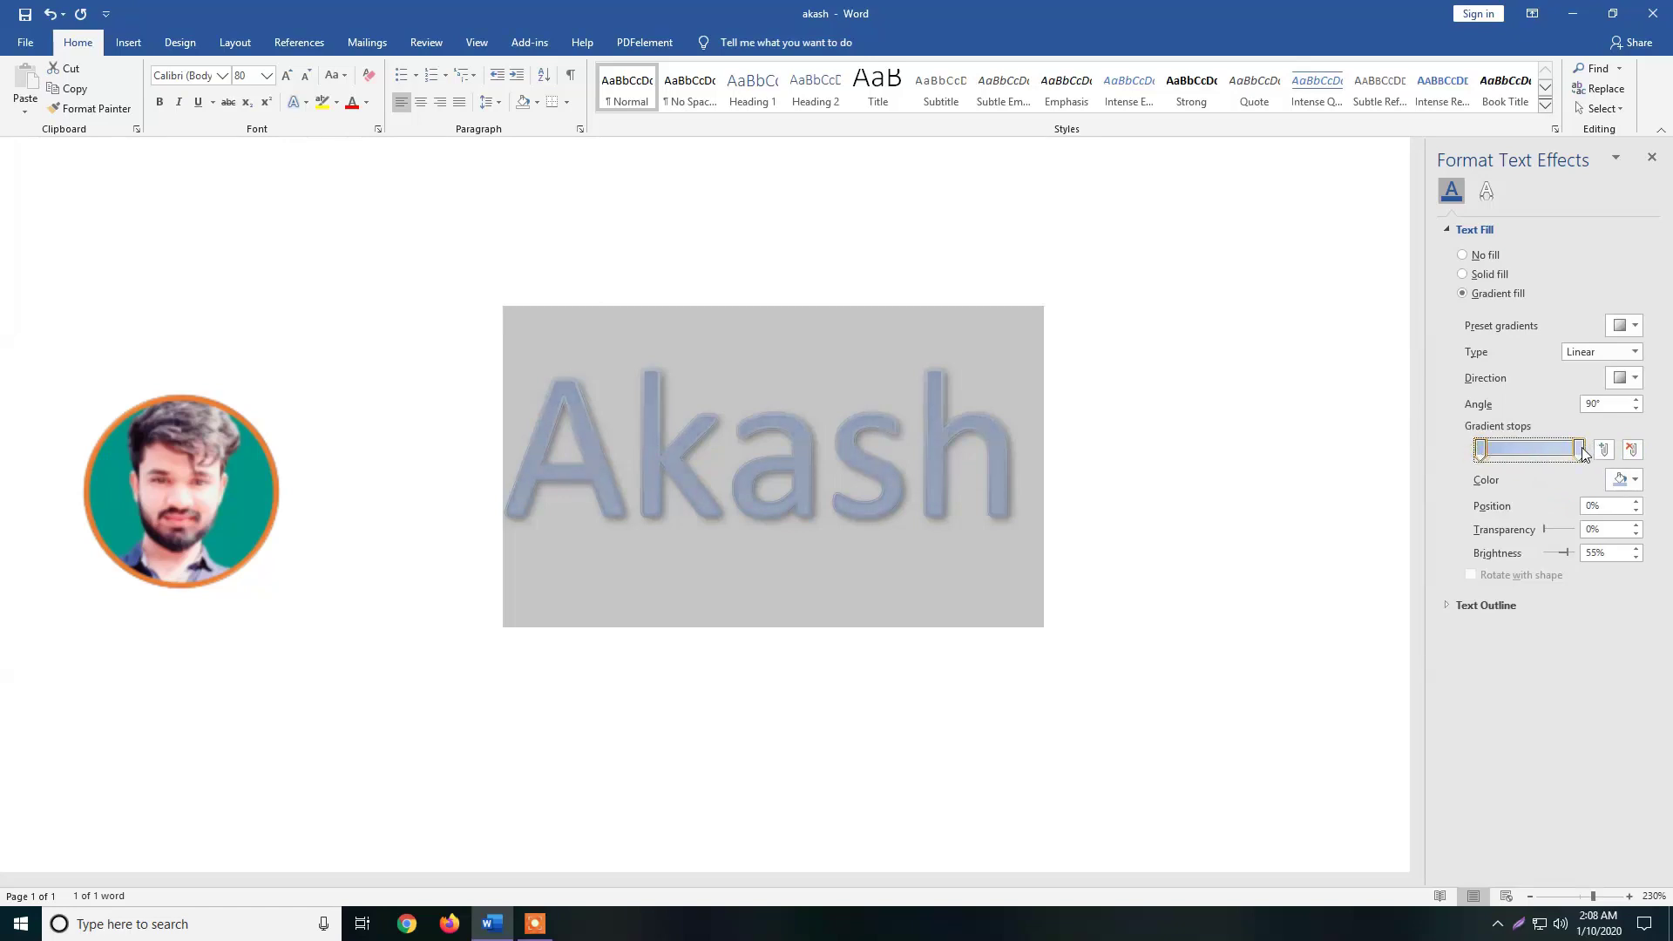
left_click(1482, 451)
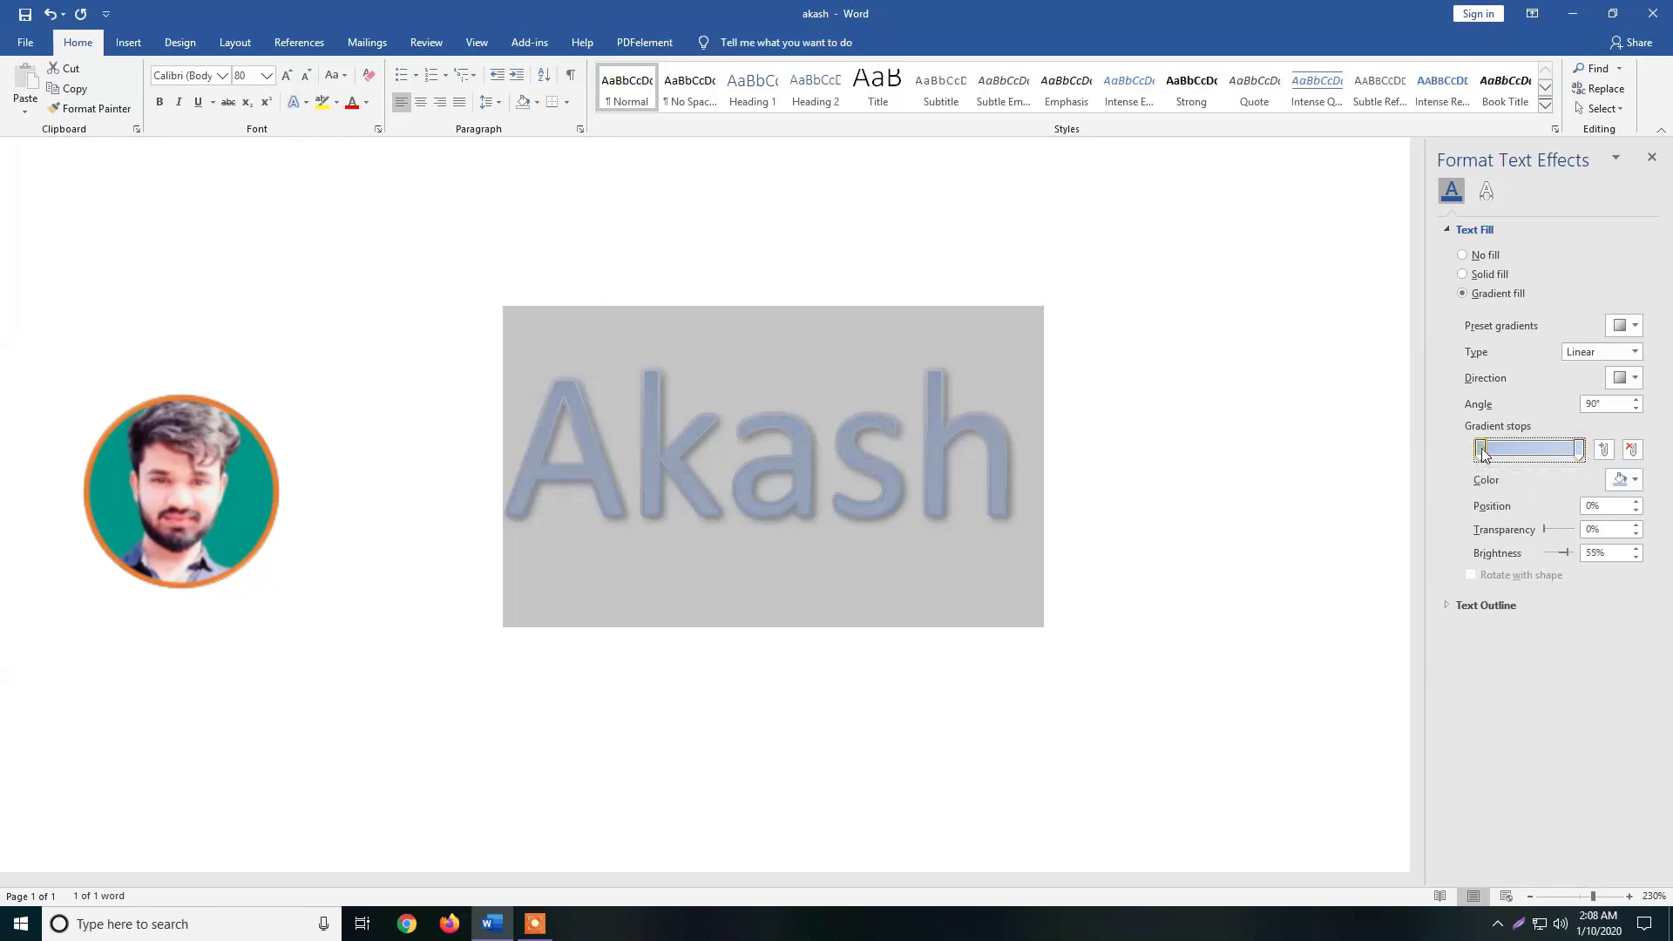
- Make the start stop yellow and the end stop green, with a sharp split near 59%
left_click(1626, 479)
left_click(1572, 617)
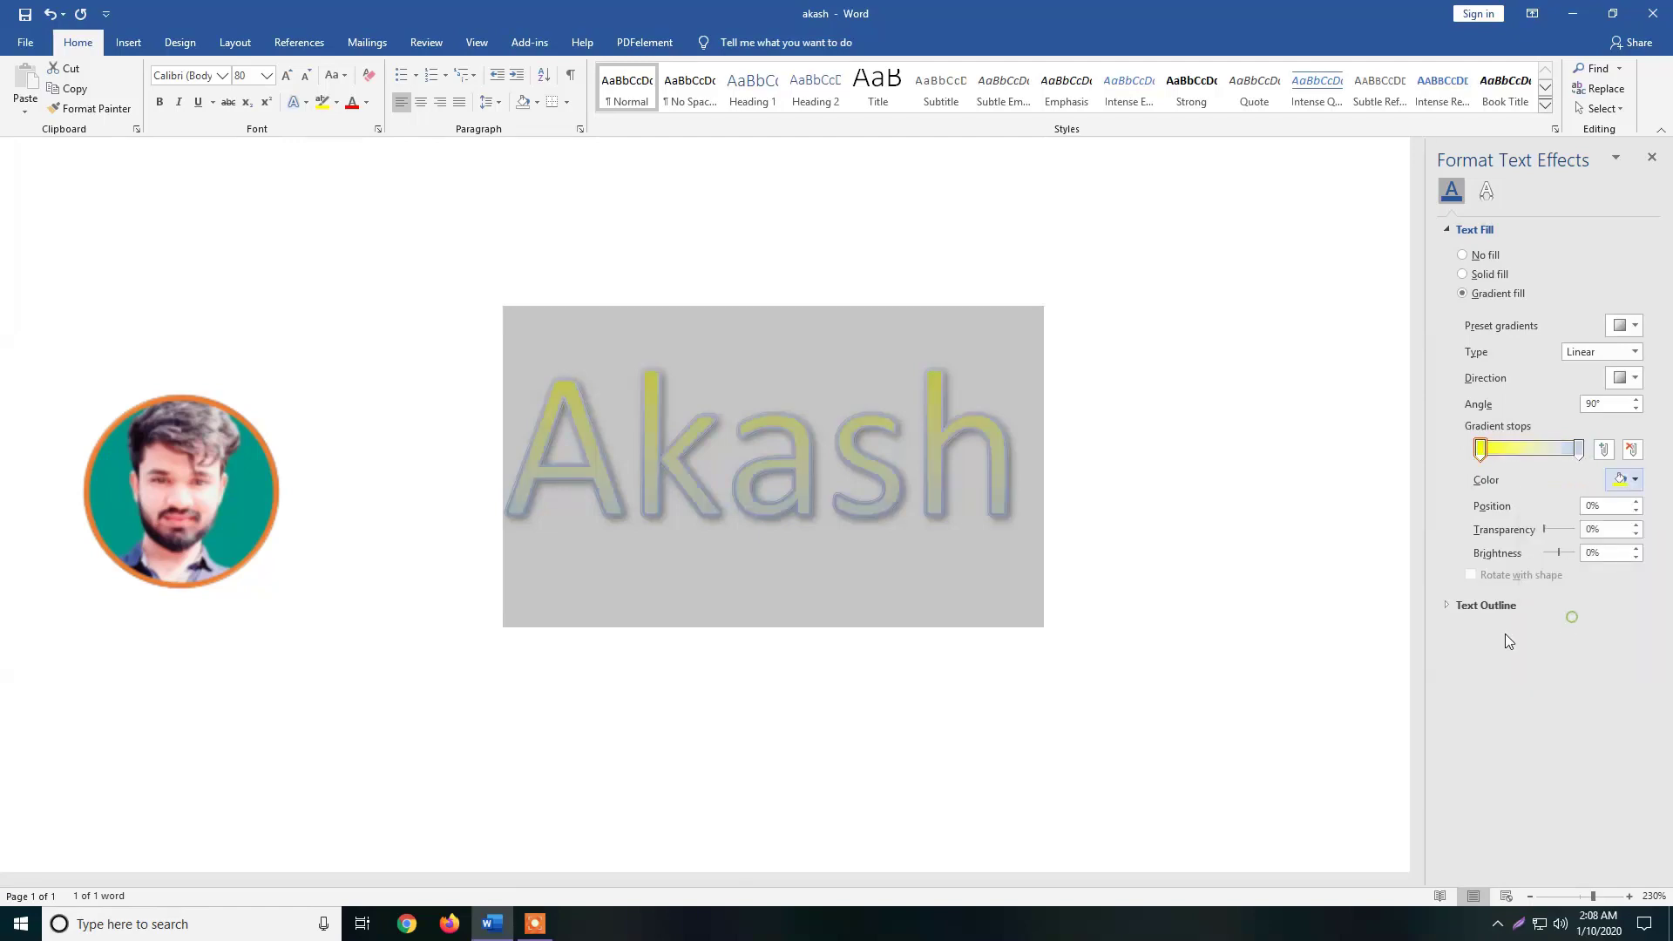
left_click(1579, 448)
left_click(1622, 480)
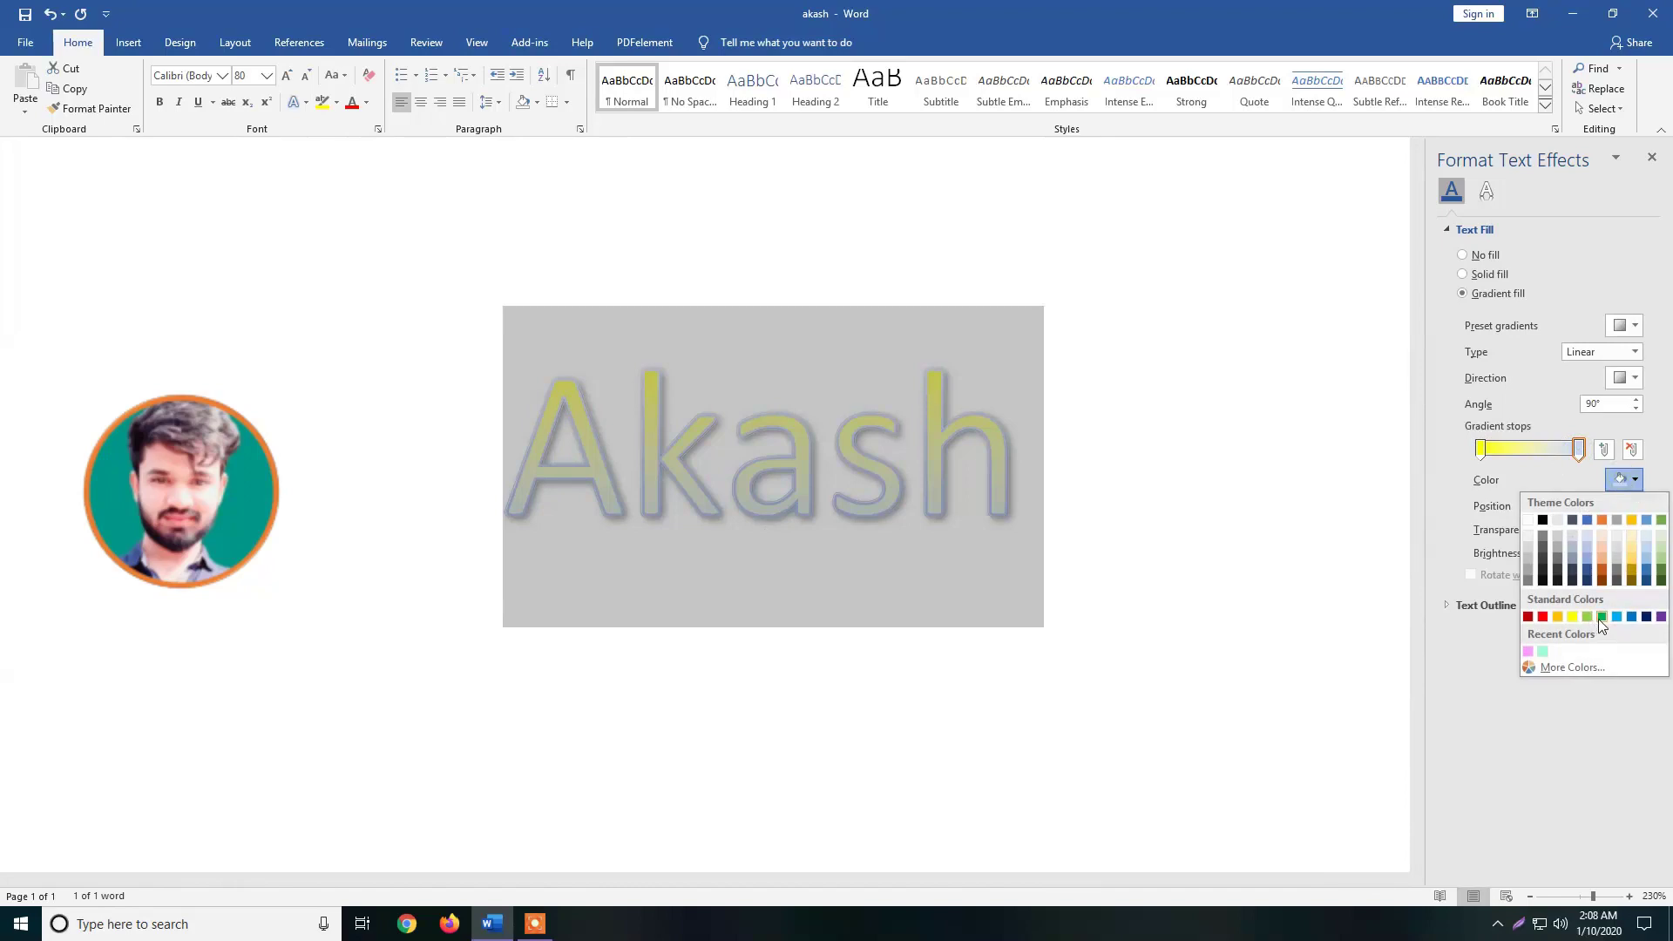
left_click(1601, 616)
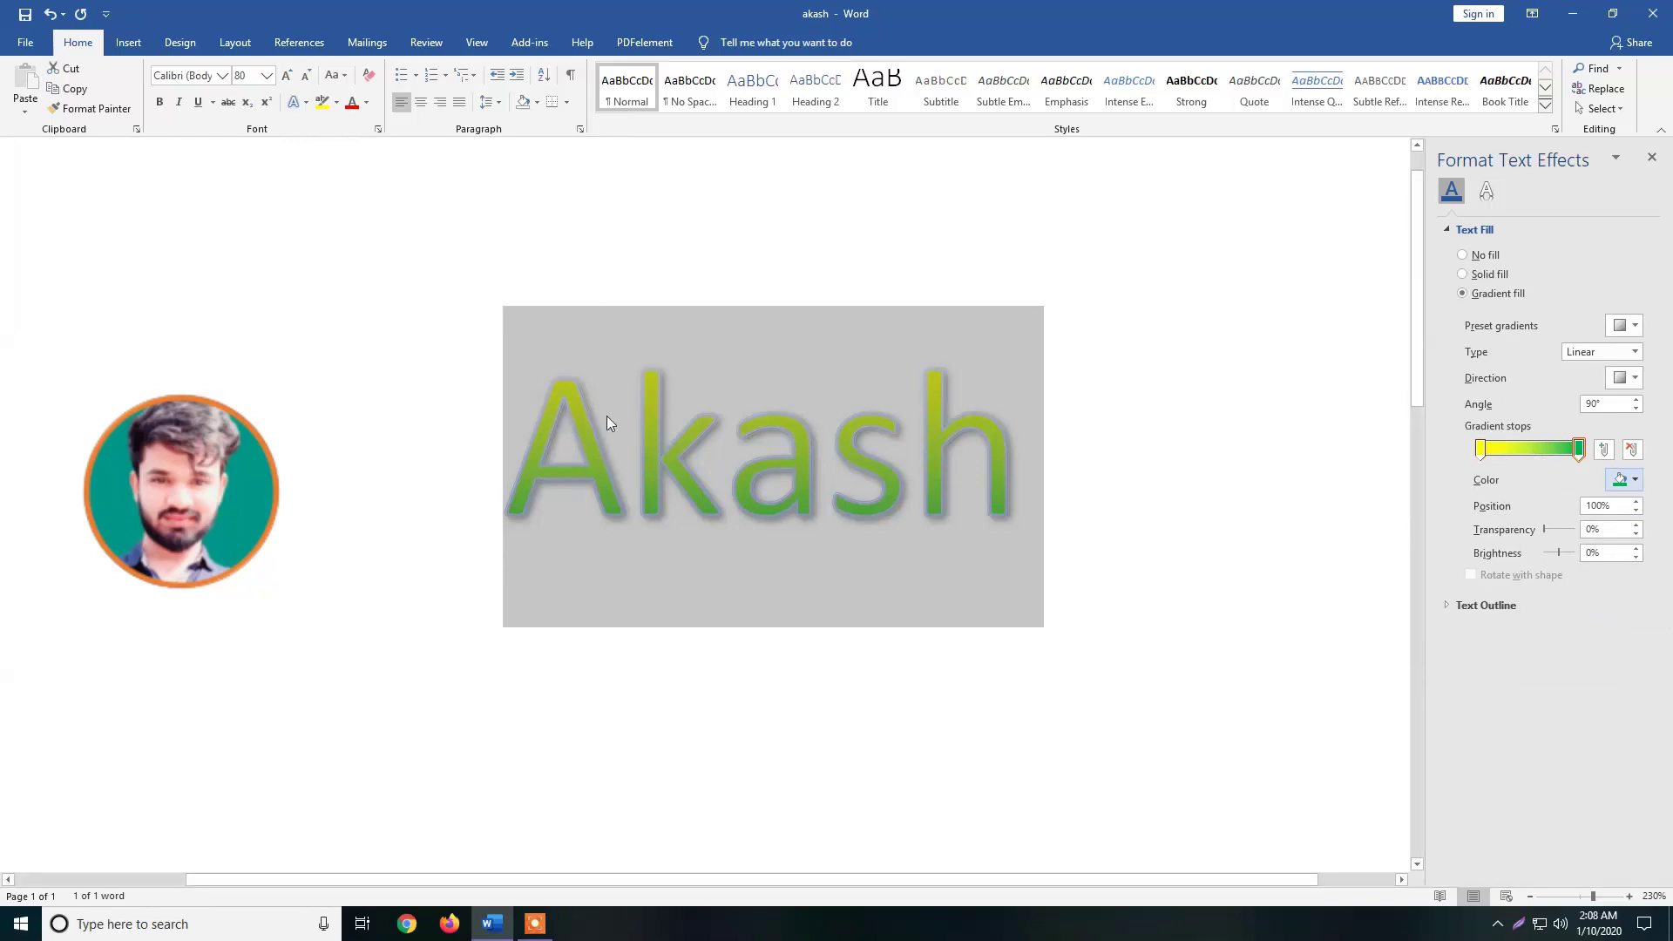
left_click_drag(1480, 448, 1537, 458)
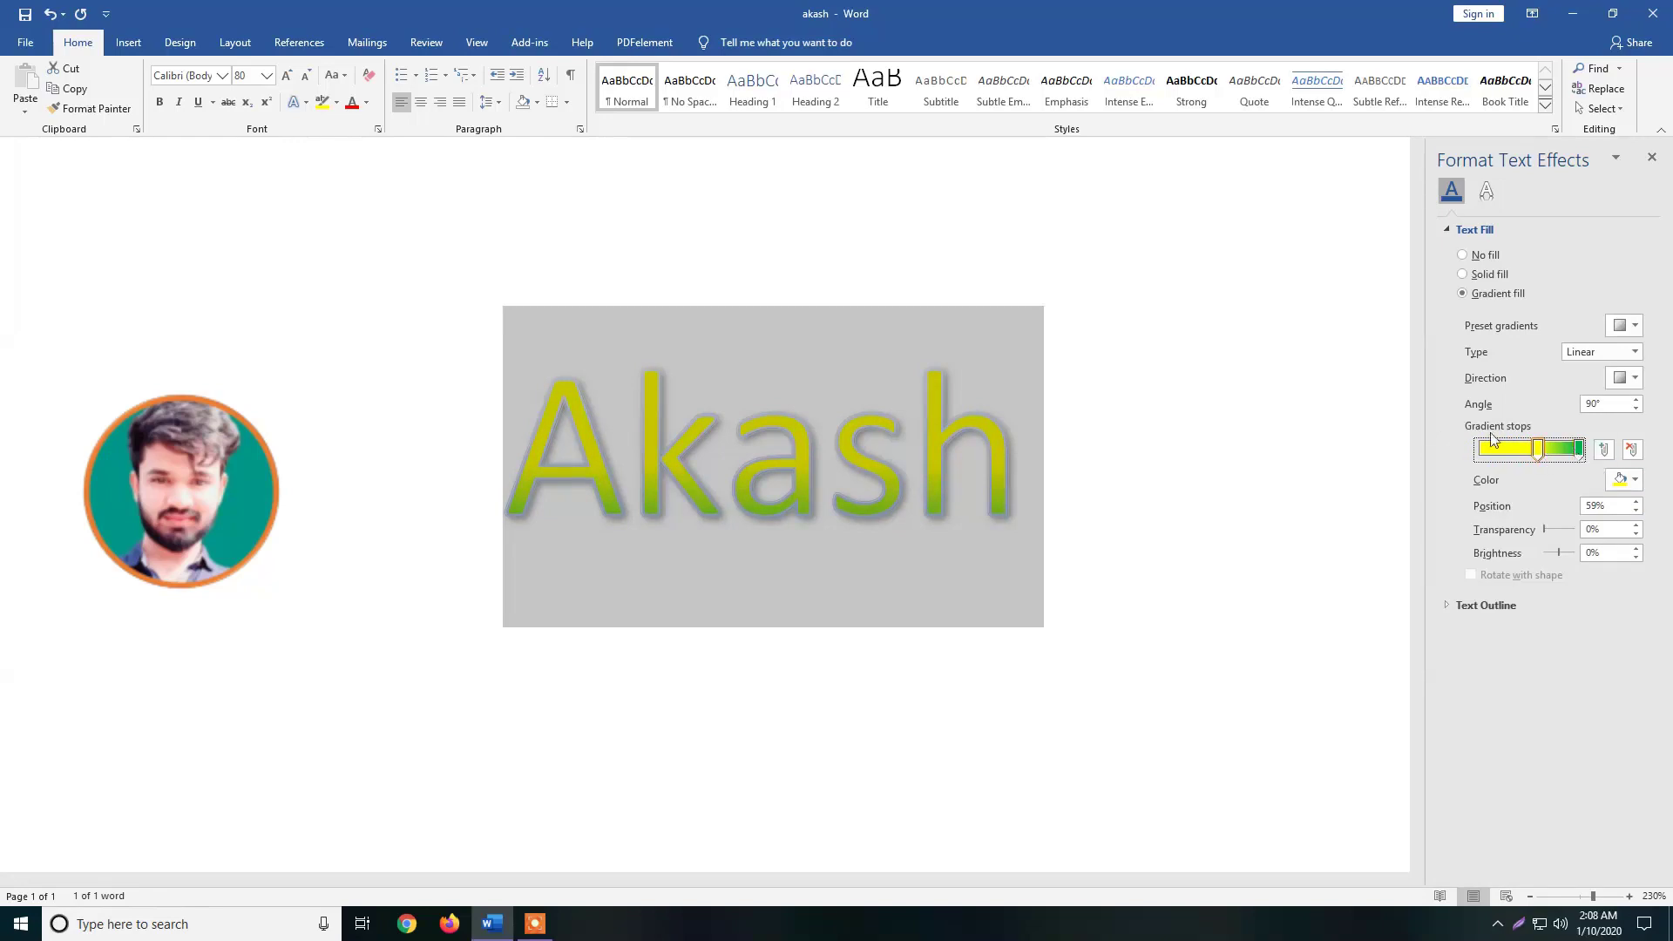
left_click_drag(1580, 455, 1541, 460)
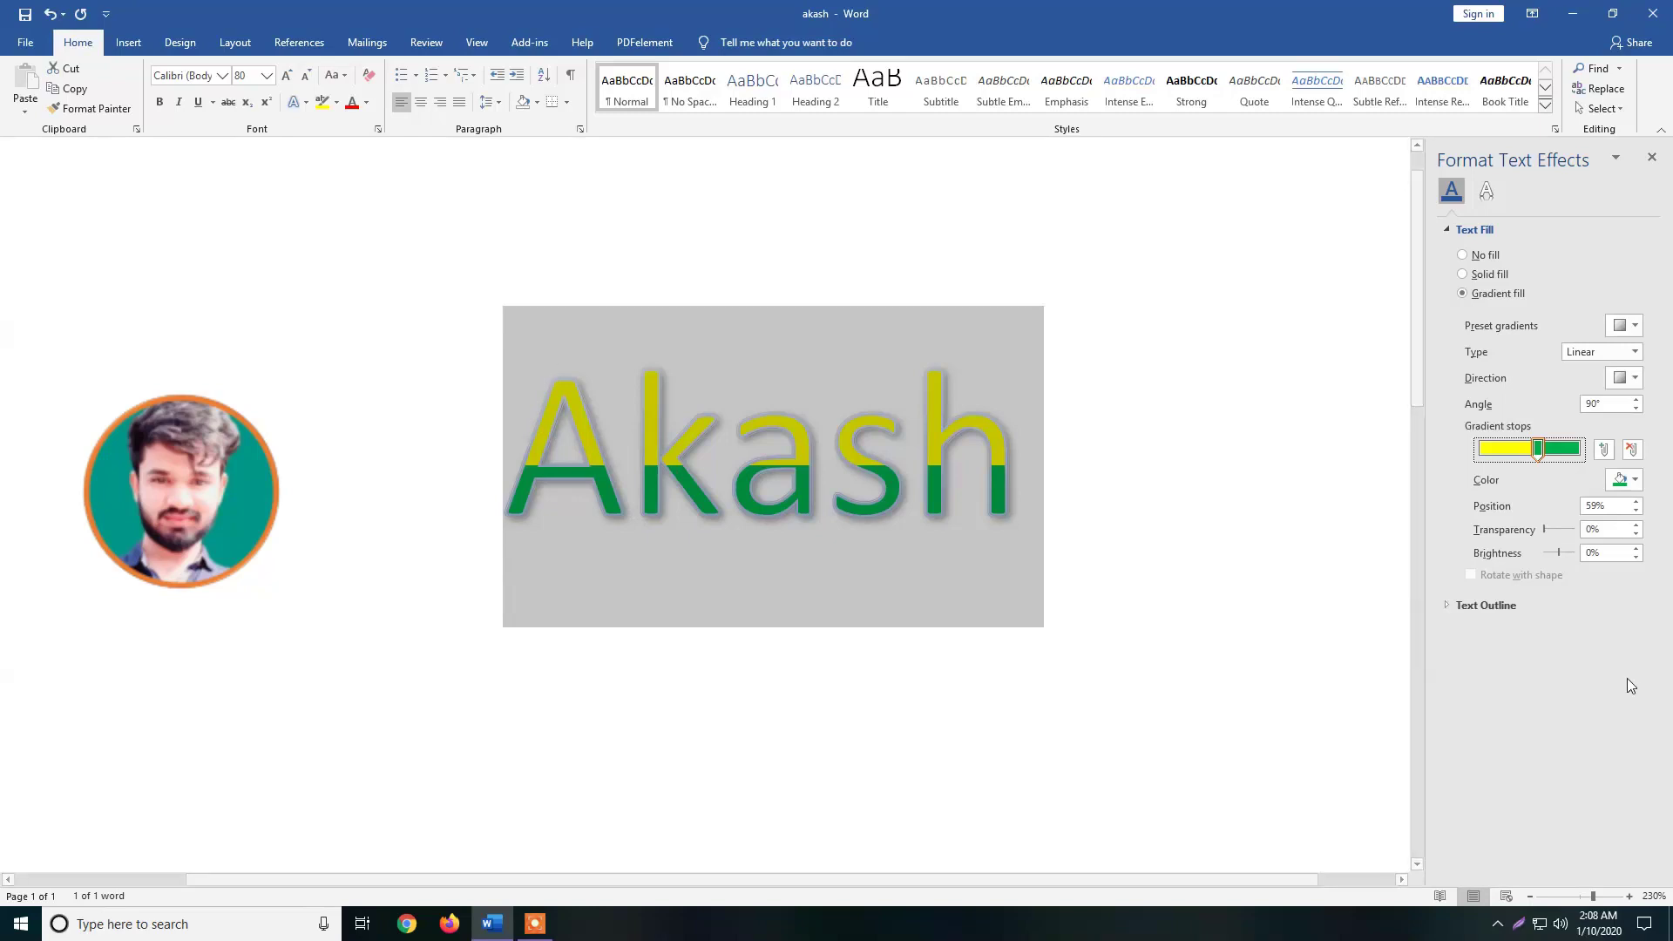
- Add a red gradient stop at 39% with 42% transparency
left_click(1479, 449)
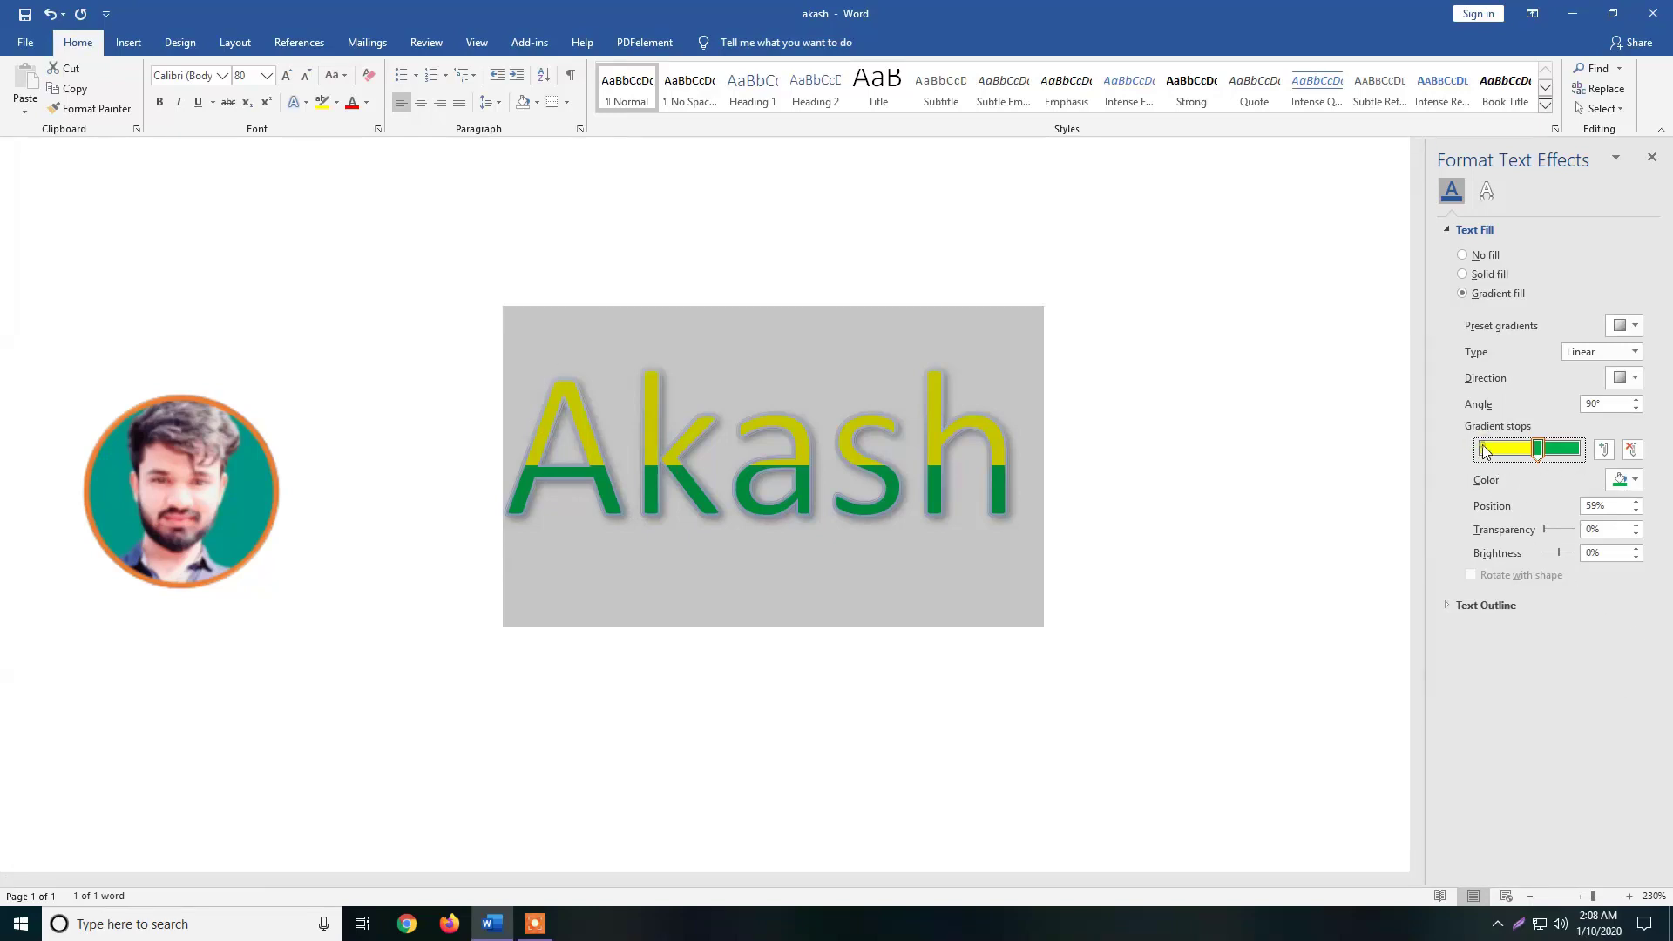
left_click(1634, 484)
left_click(1546, 617)
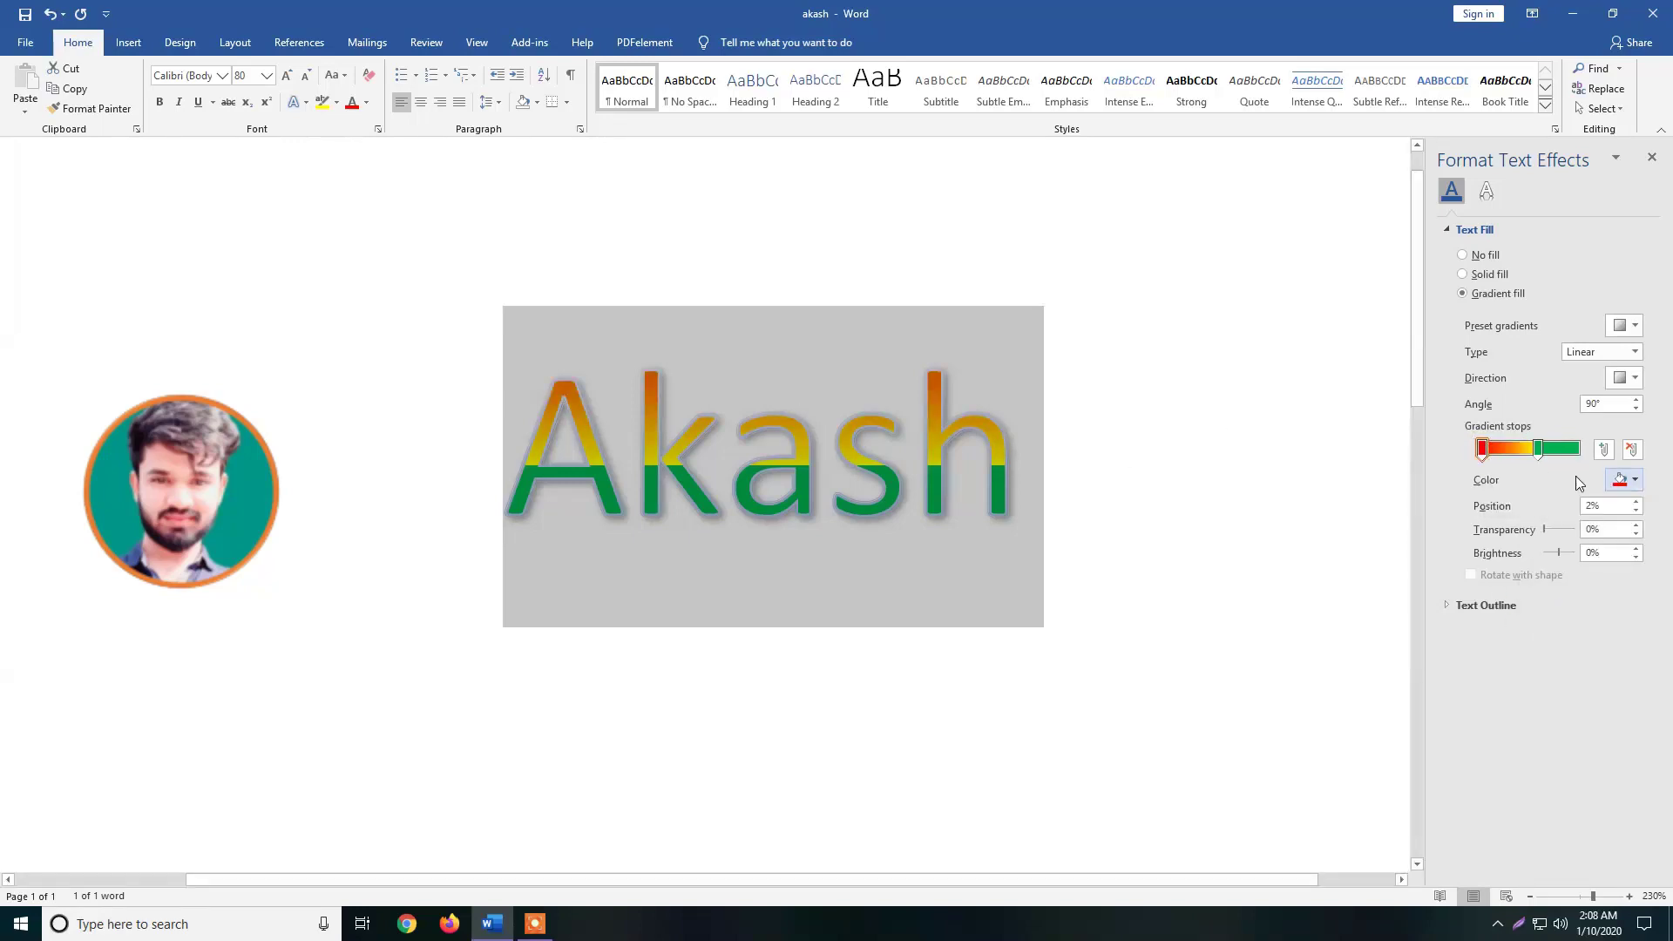
left_click_drag(1482, 455, 1520, 454)
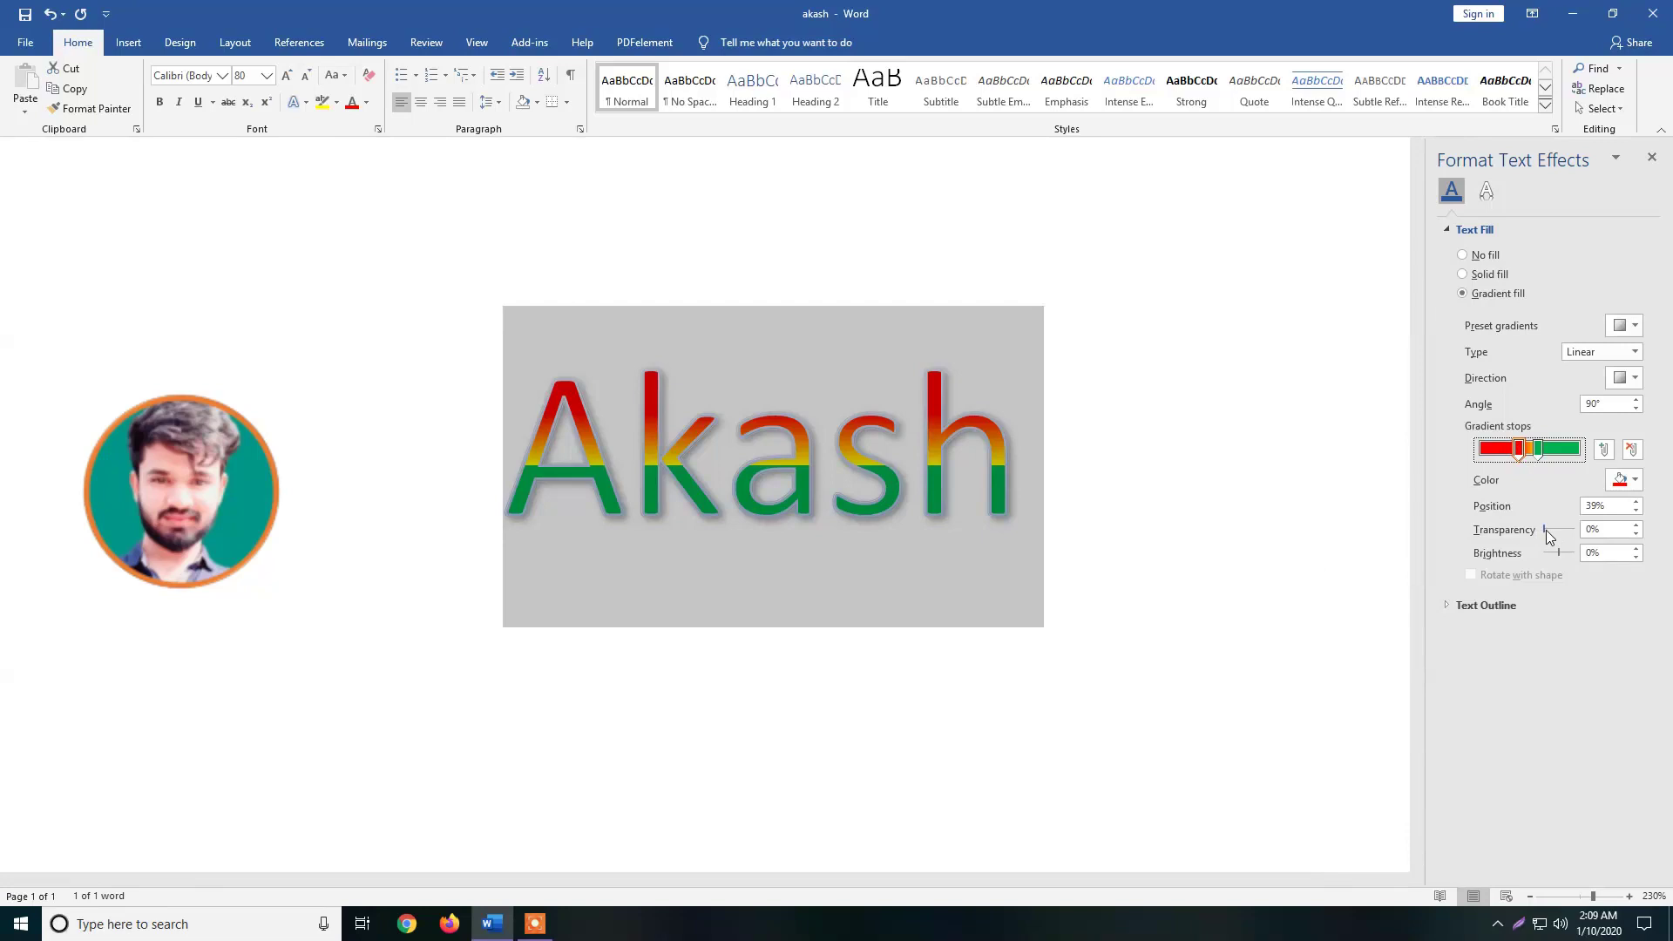
mouse_move(1545, 530)
left_mouse_down()
mouse_move(1587, 537)
mouse_move(1560, 538)
mouse_move(1560, 557)
left_mouse_up()
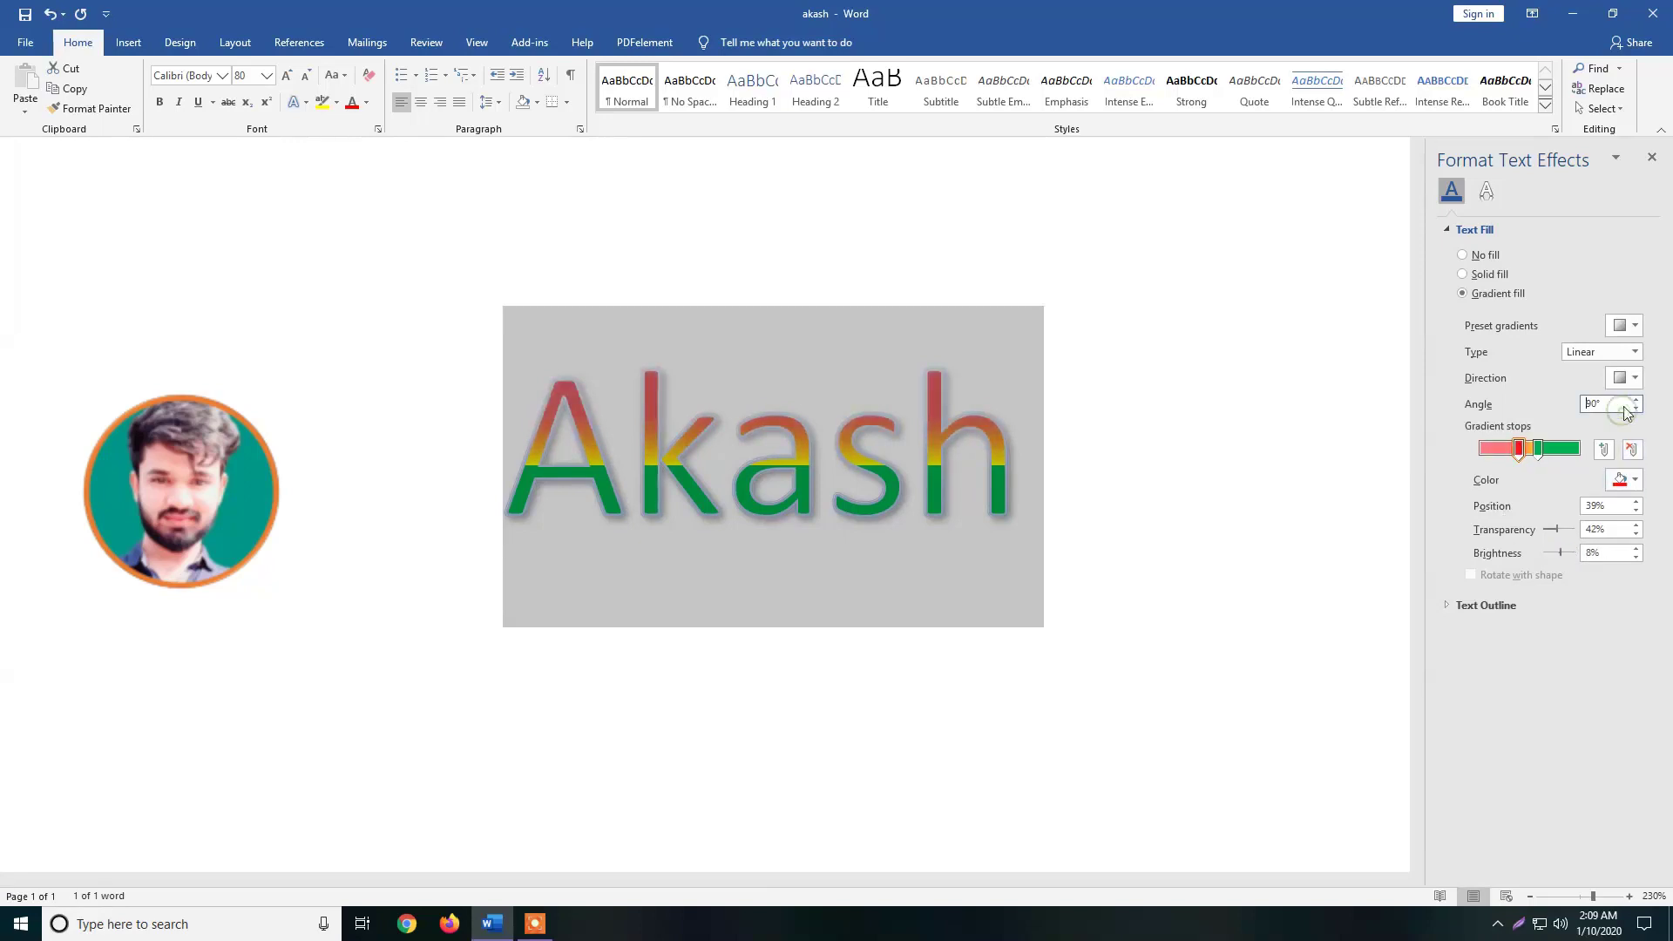
- Change the gradient type to Radial and apply a green preset gradient to Akash
left_click(1632, 379)
left_click(1529, 409)
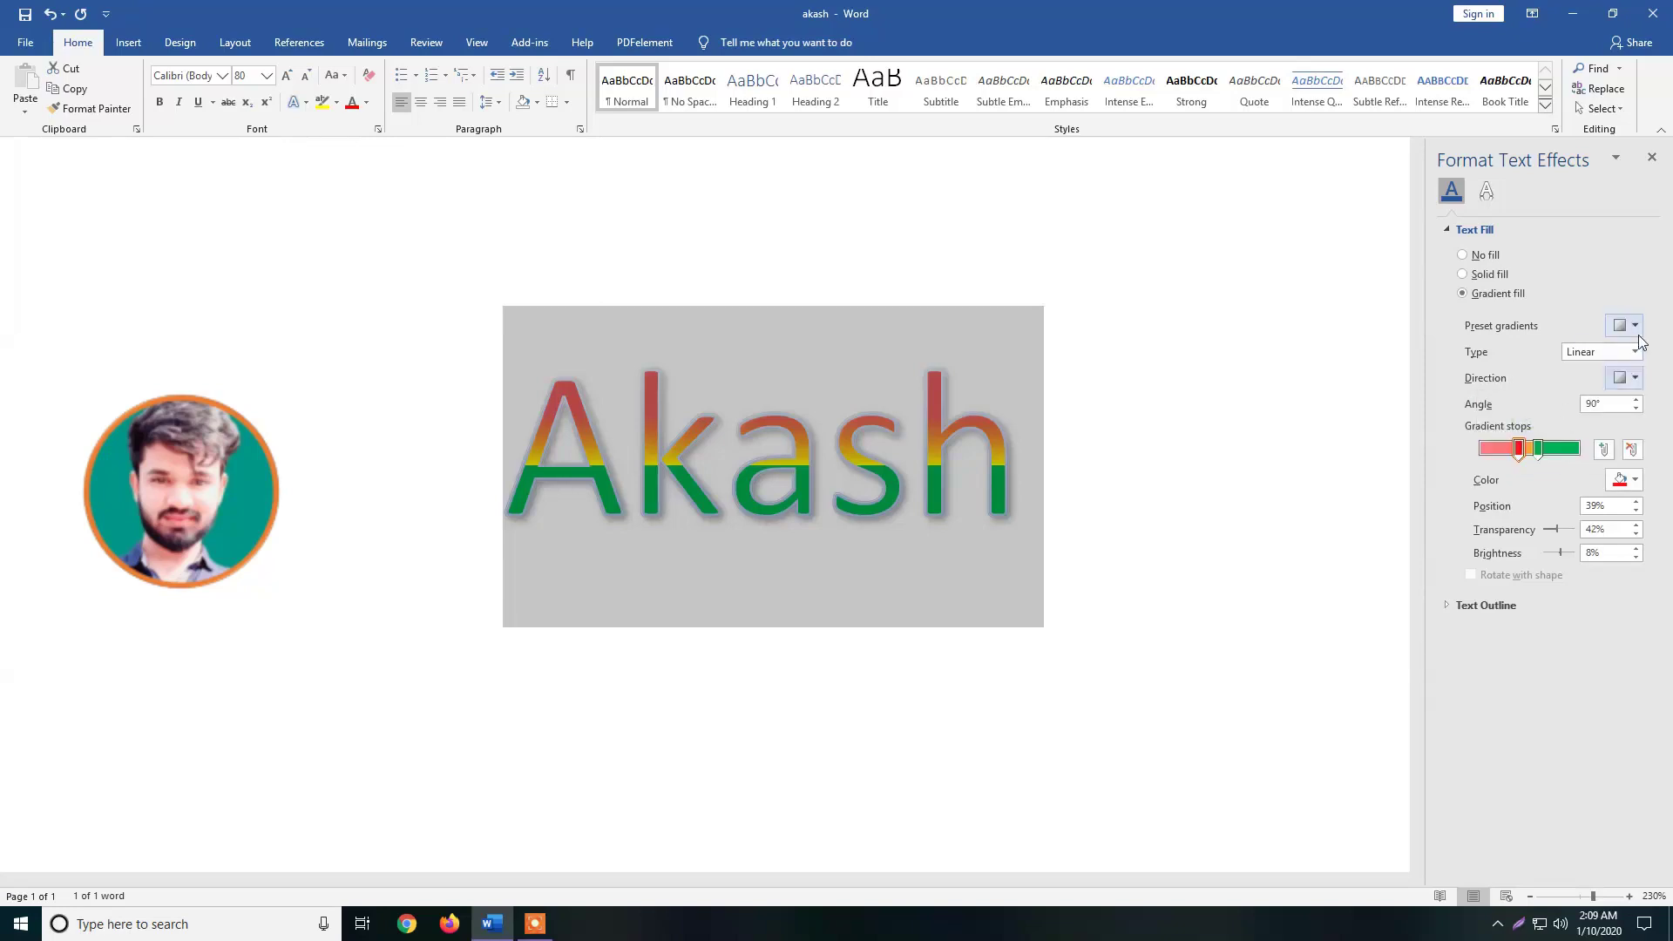
left_click(1611, 359)
left_click(1578, 385)
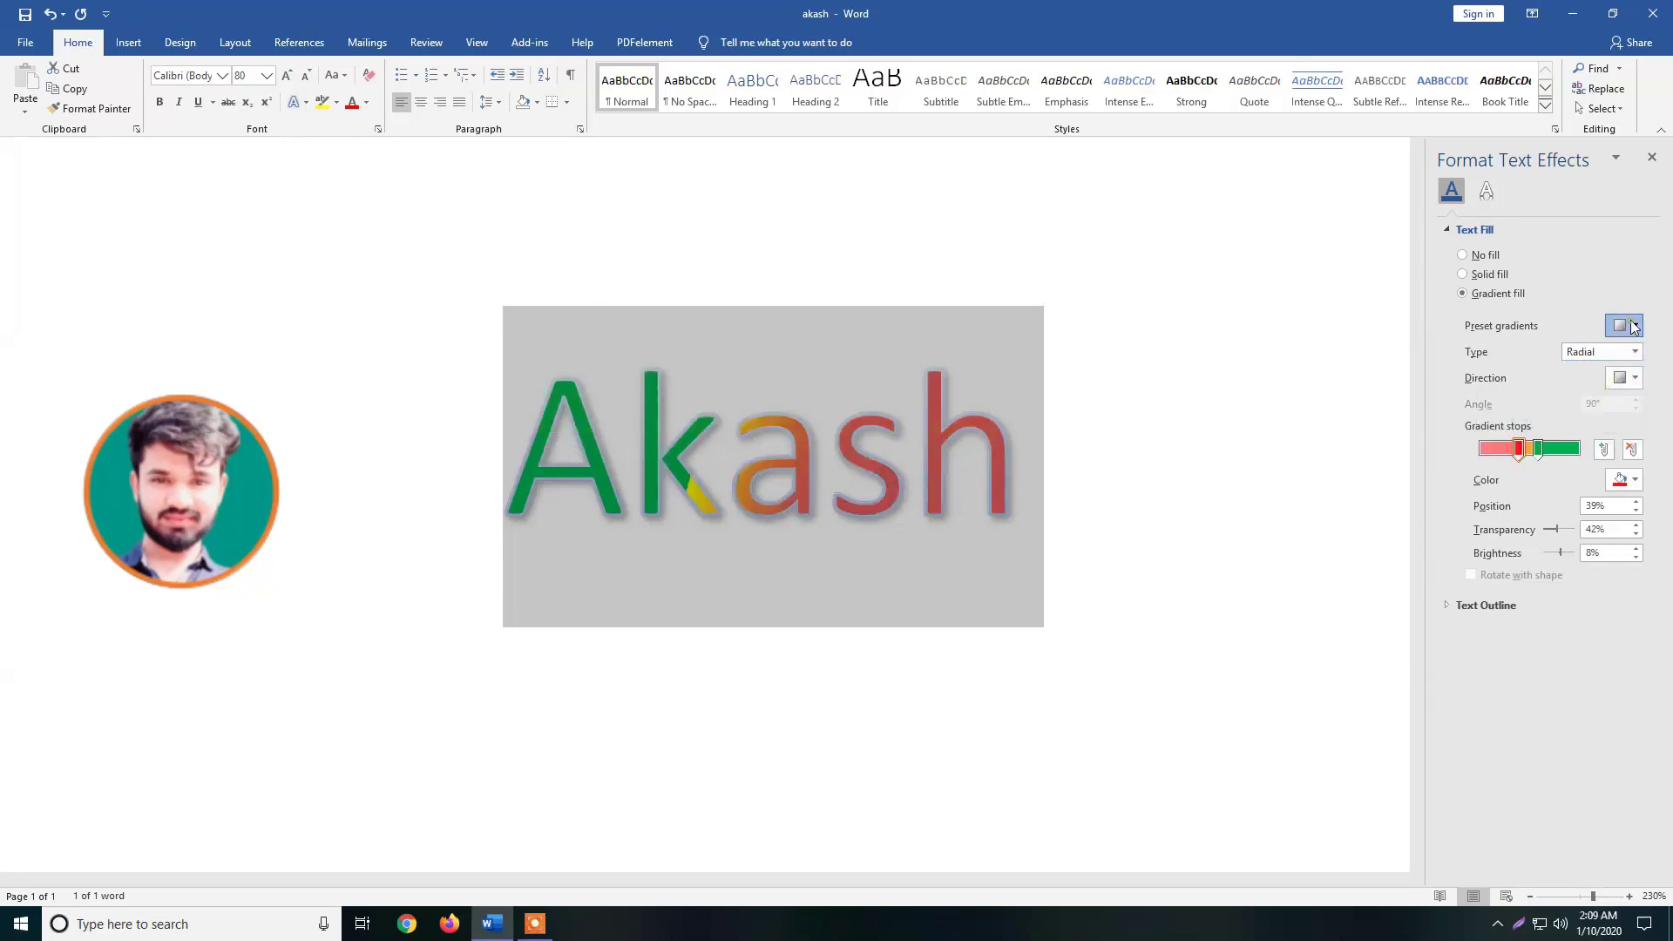
left_click(1623, 325)
left_click(1559, 446)
left_click(1623, 325)
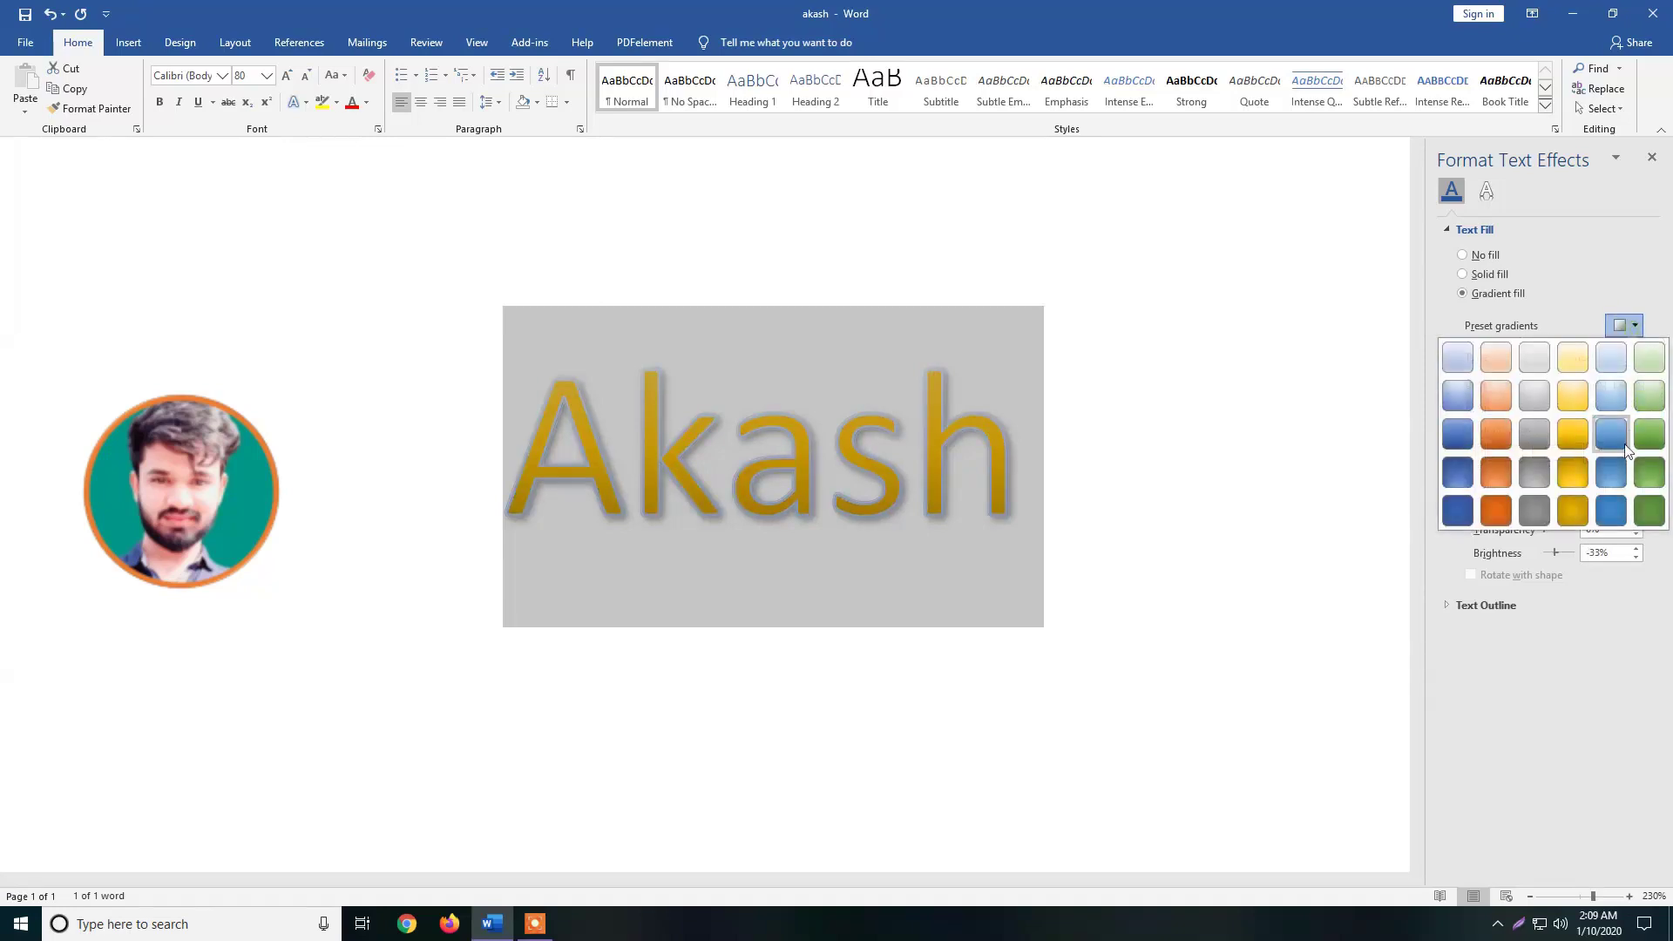
left_click(1648, 474)
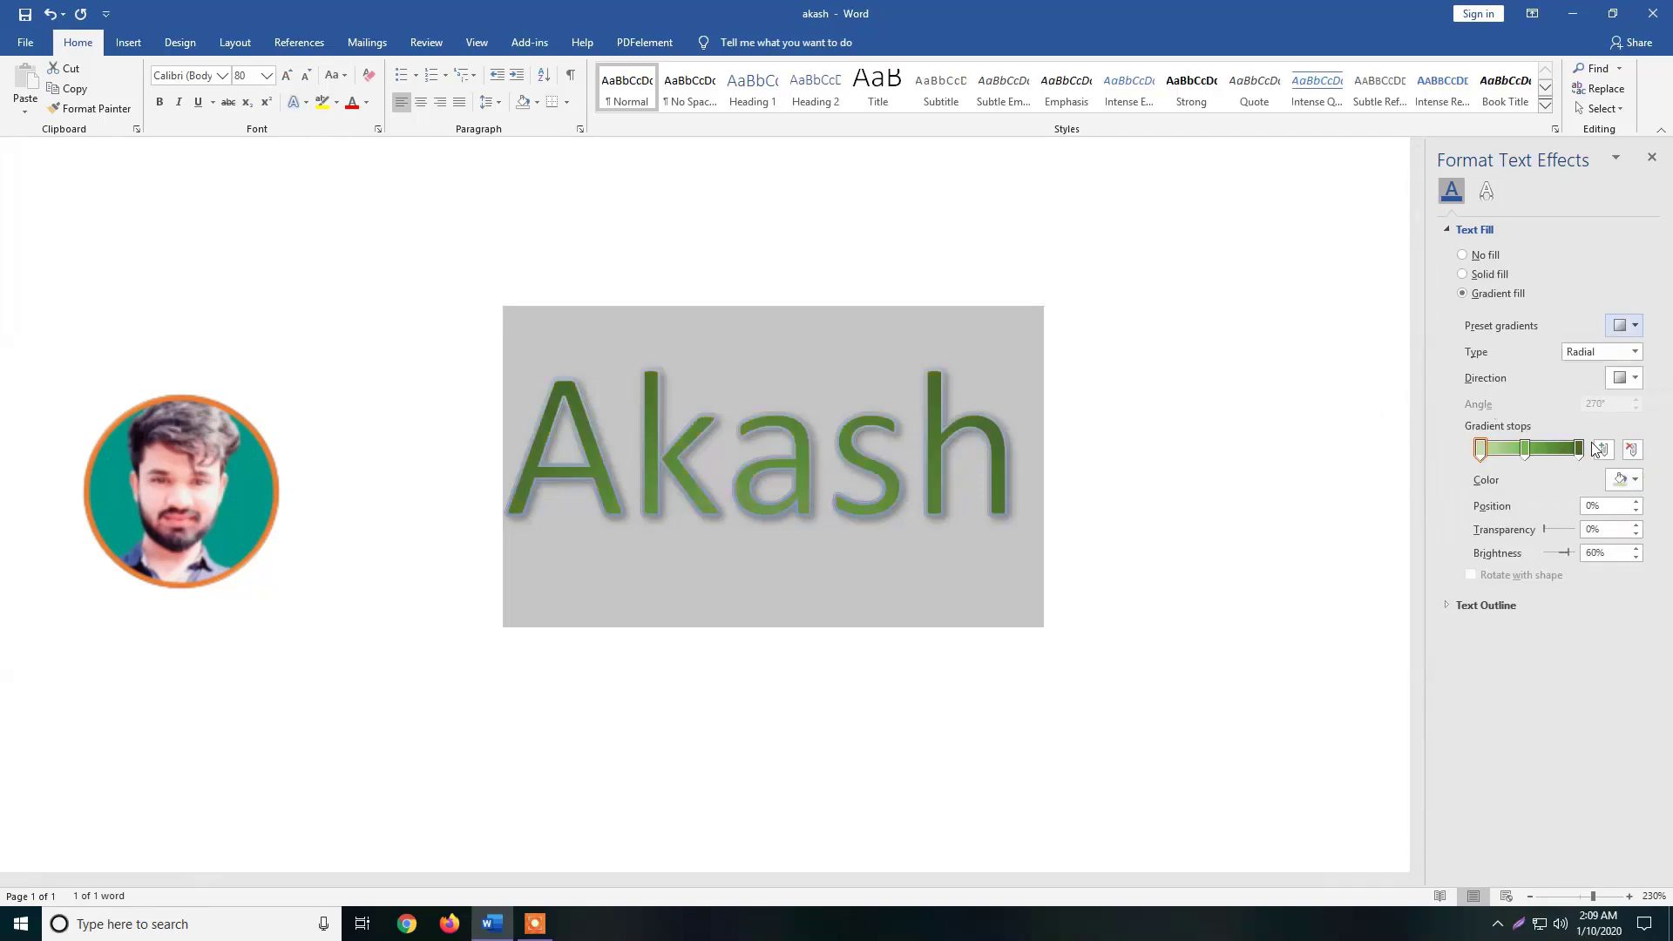
left_click(1450, 230)
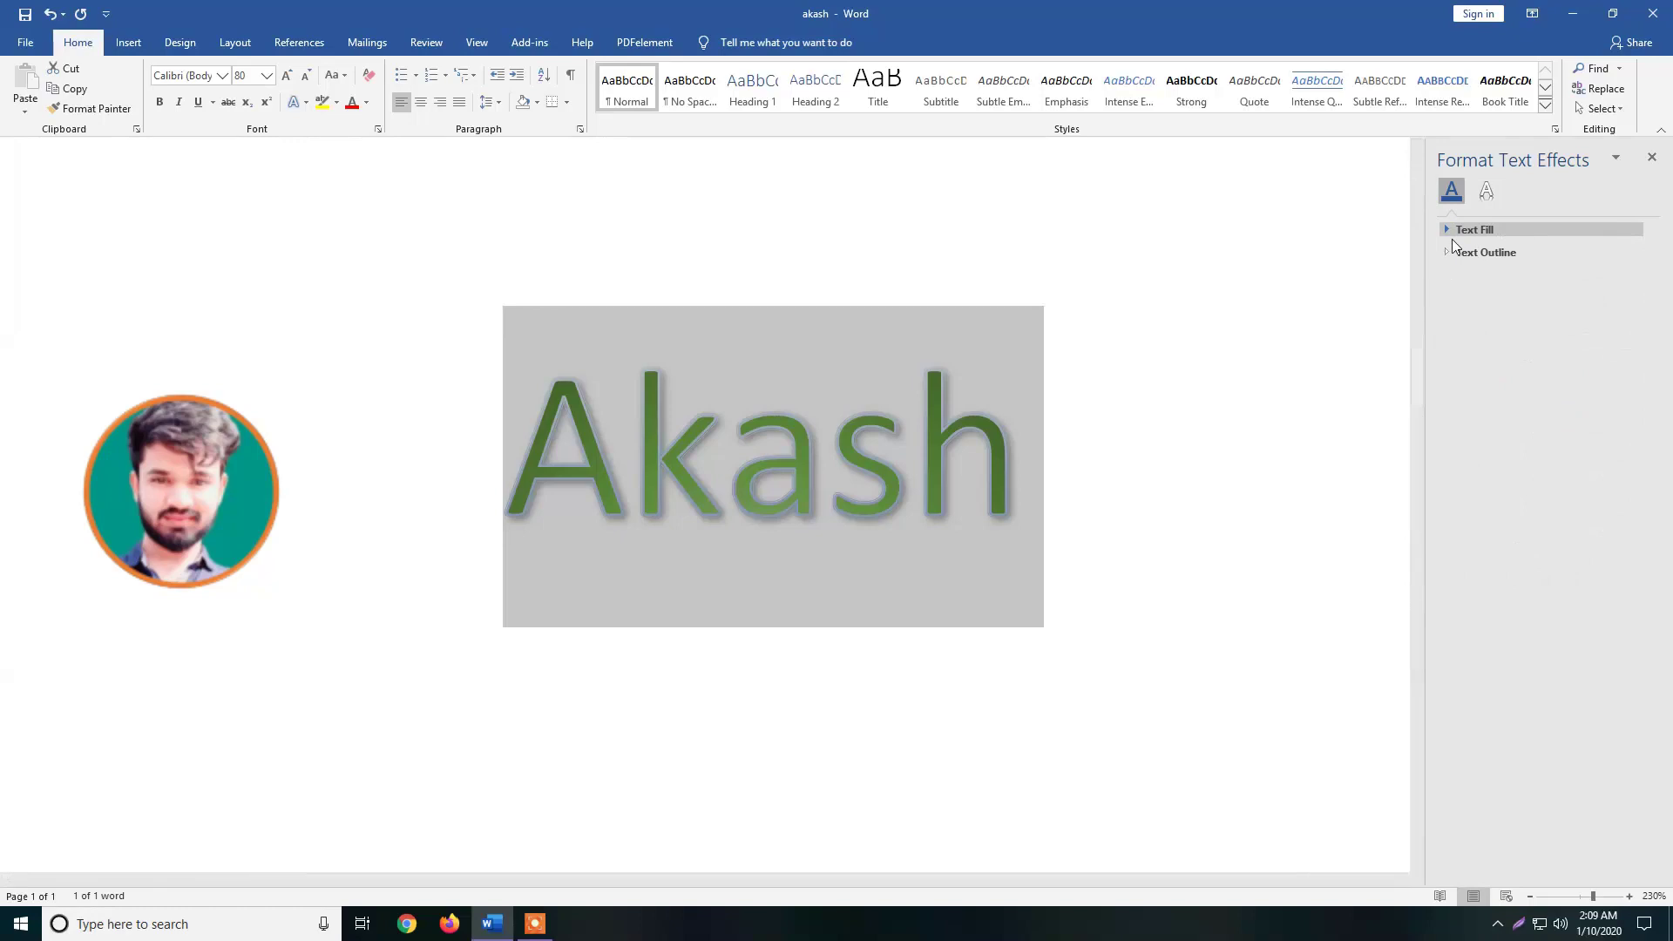
left_click(1444, 230)
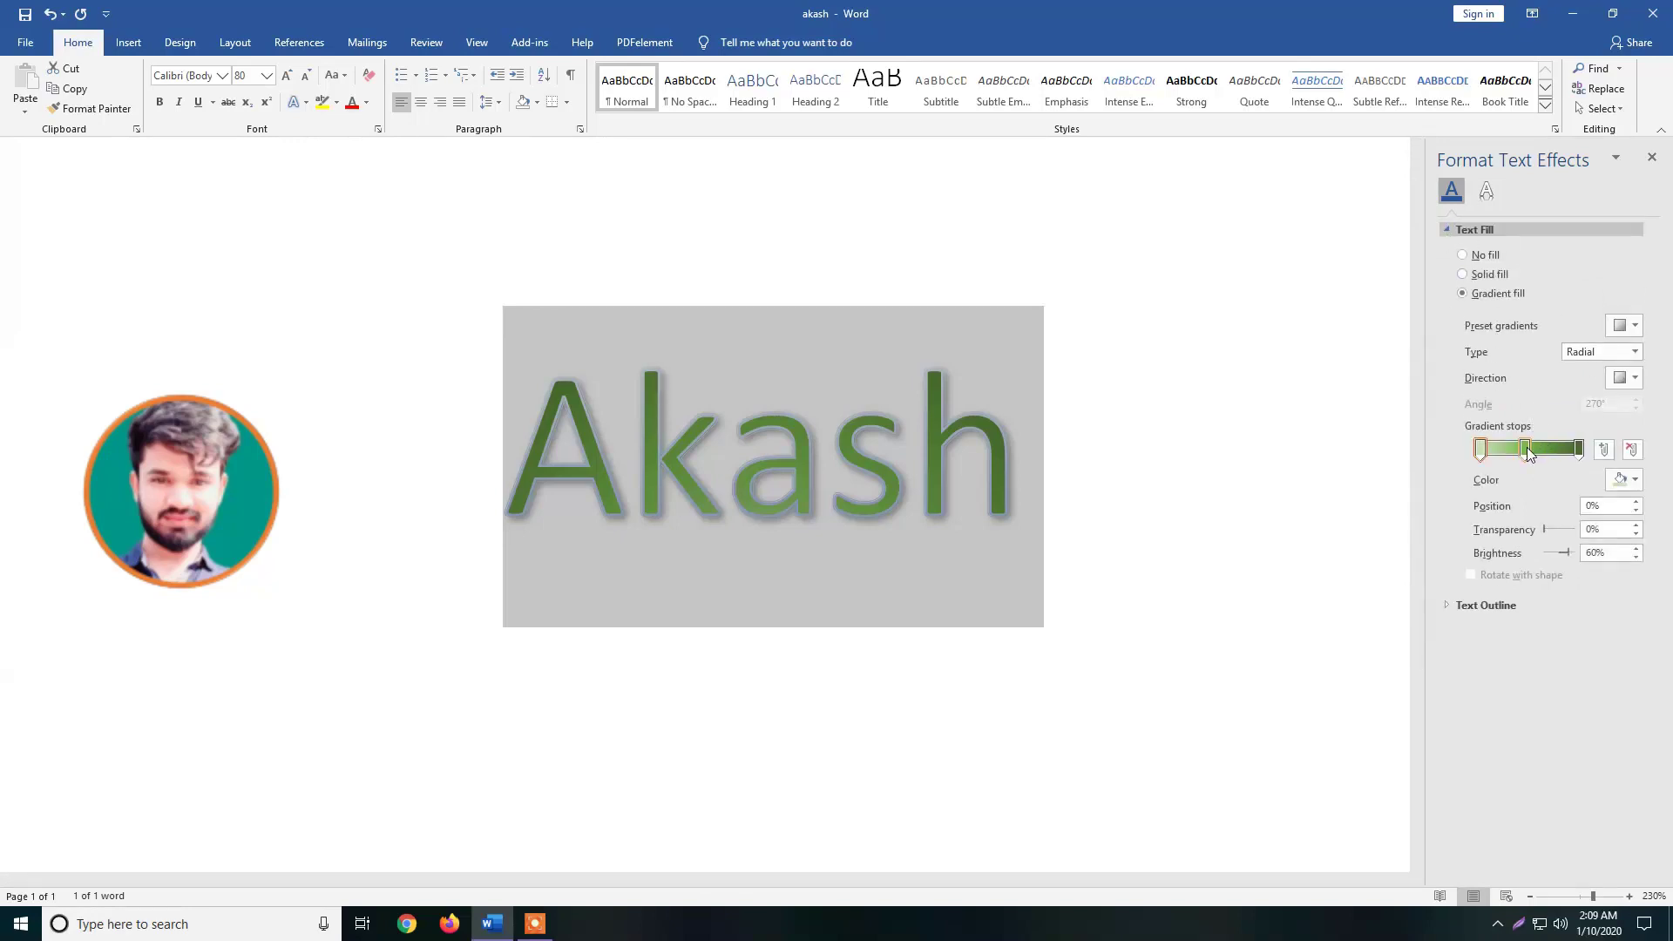
- Make the first gradient stop yellow and move it to 61%
left_click(1622, 479)
left_click(1573, 617)
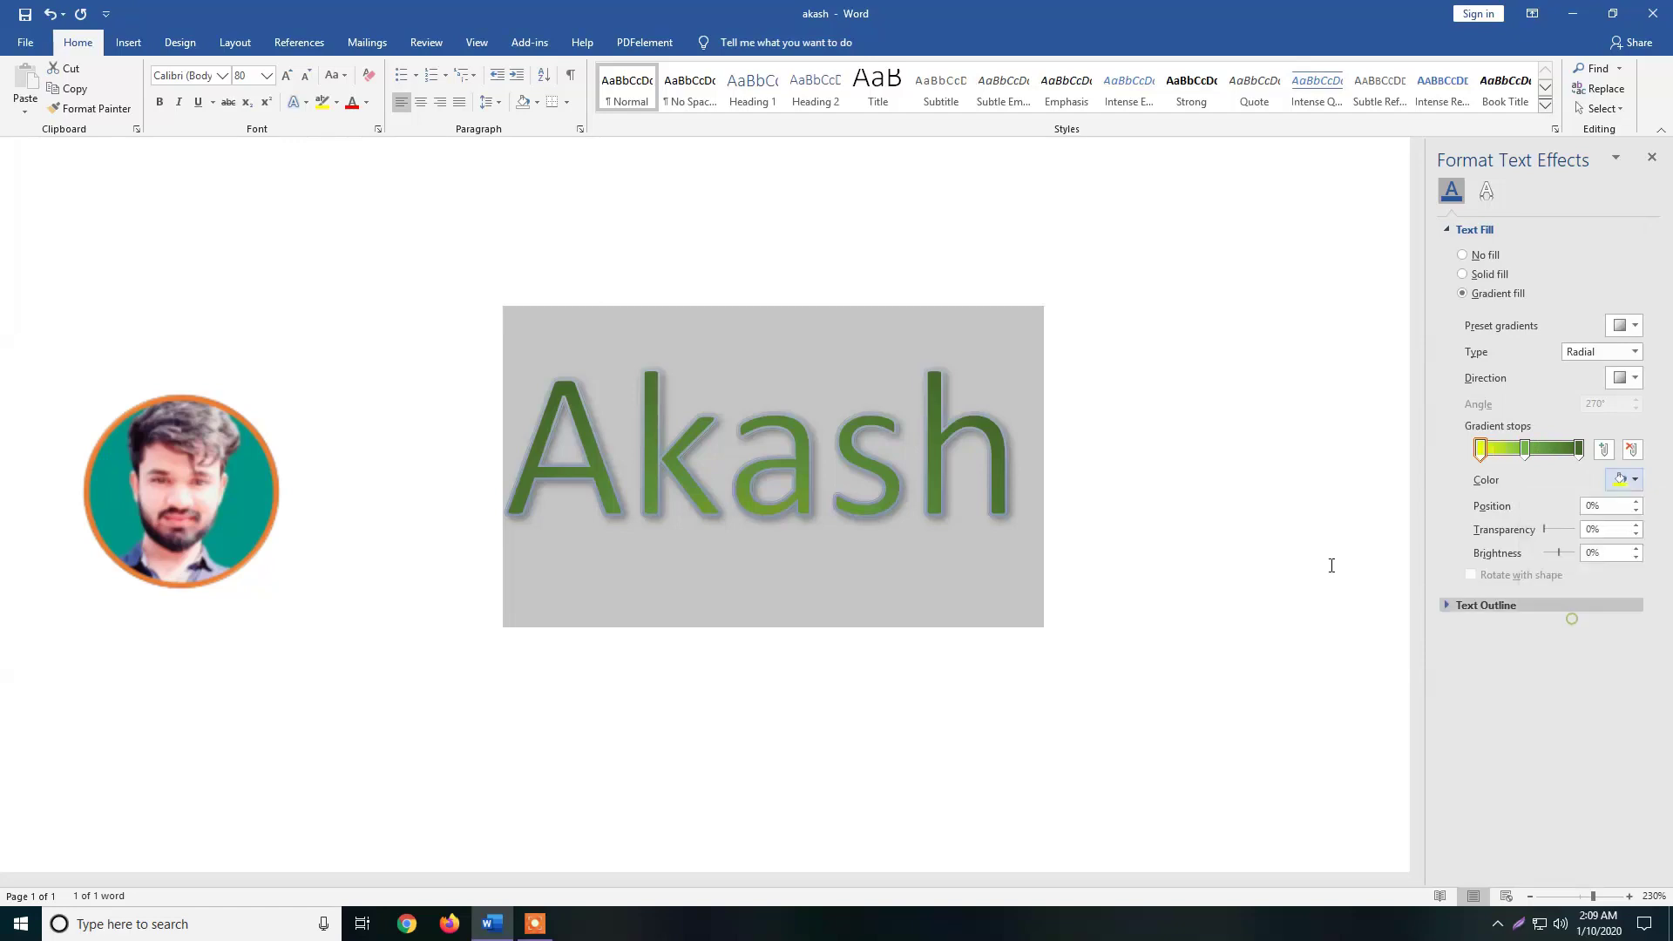
left_click(1478, 449)
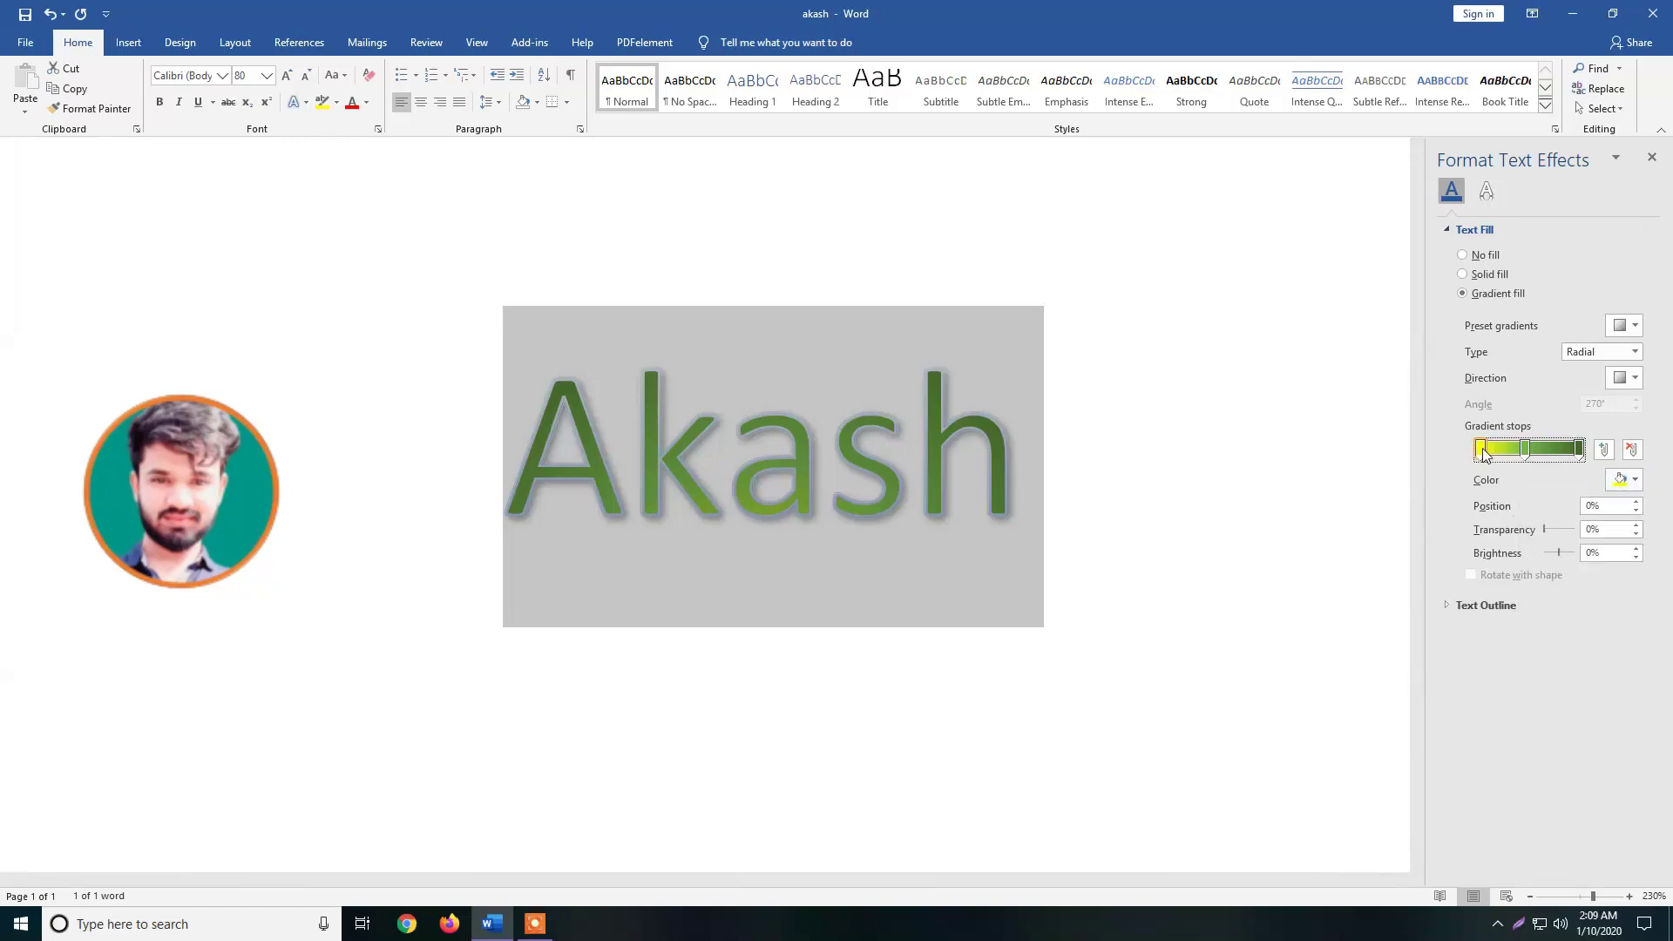
left_click_drag(1478, 450, 1533, 450)
- Make the end stop red at about 50% and close the Format Text Effects pane
left_click(1578, 450)
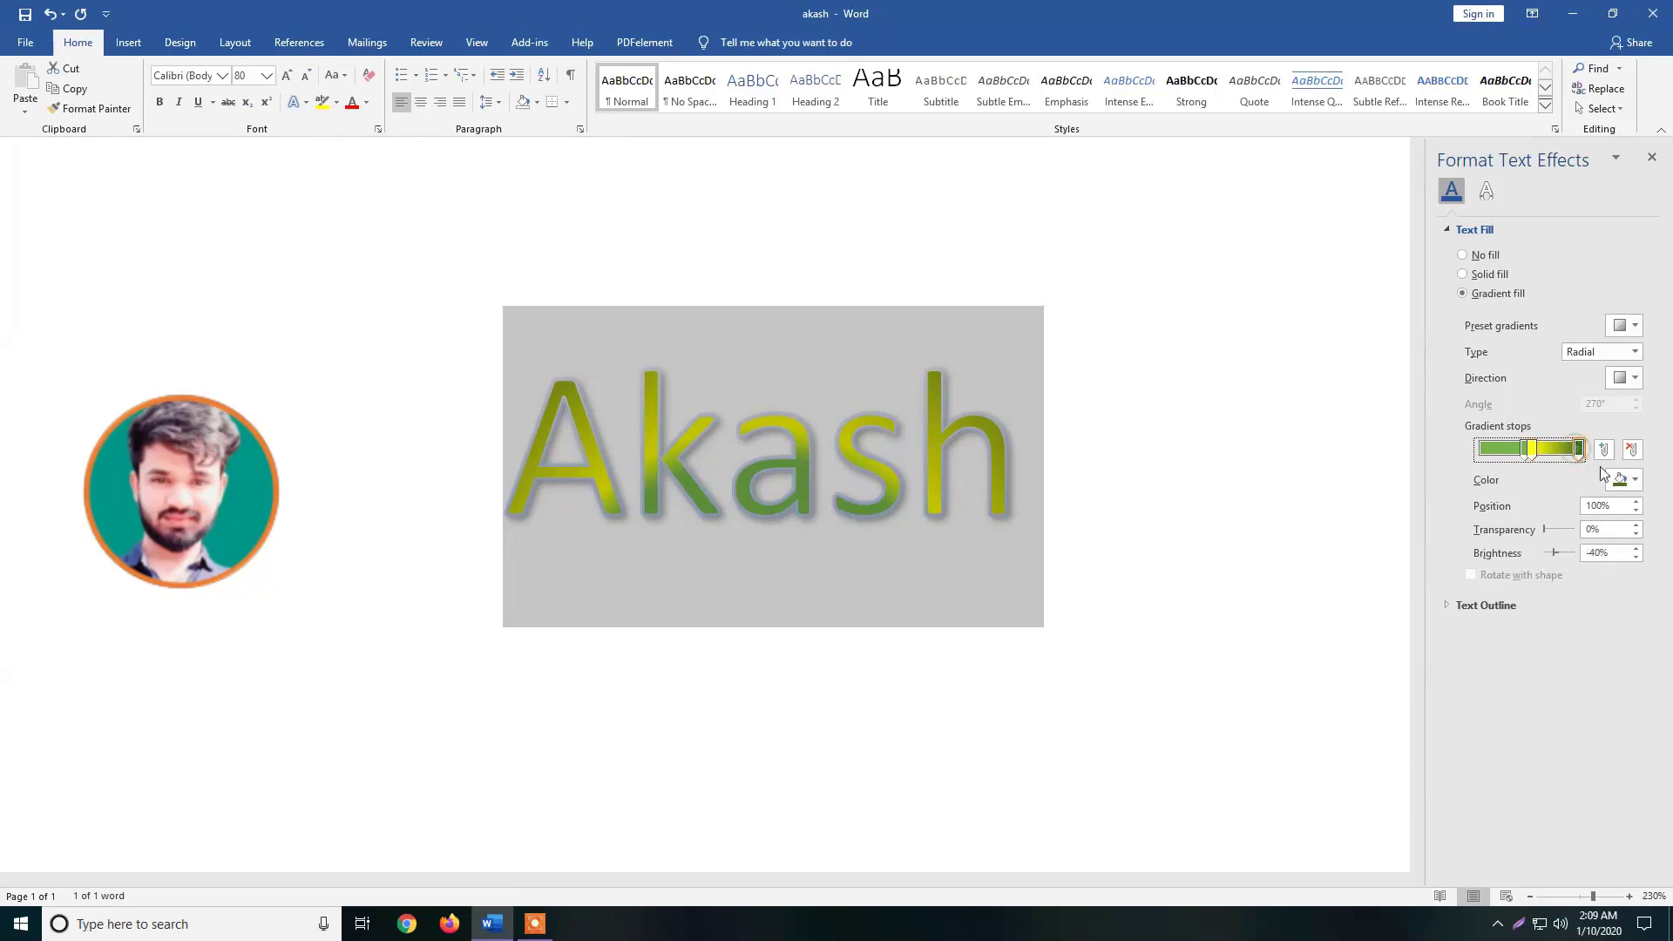
left_click(1624, 480)
left_click(1542, 616)
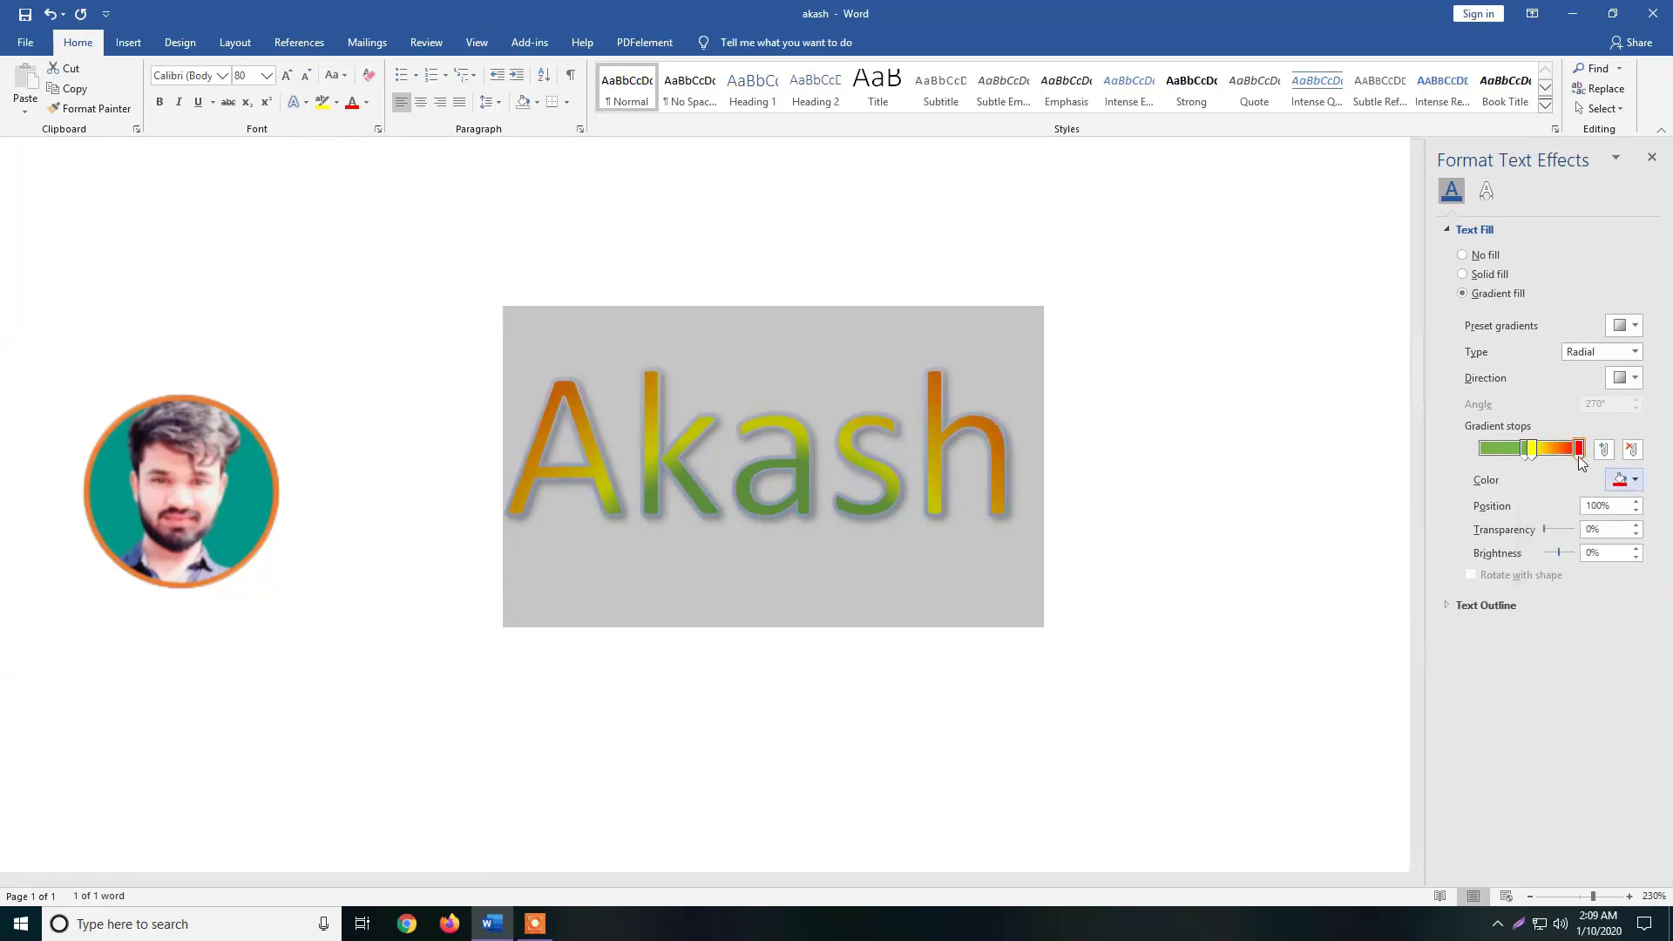
left_click(1543, 450)
left_click_drag(1543, 455, 1537, 456)
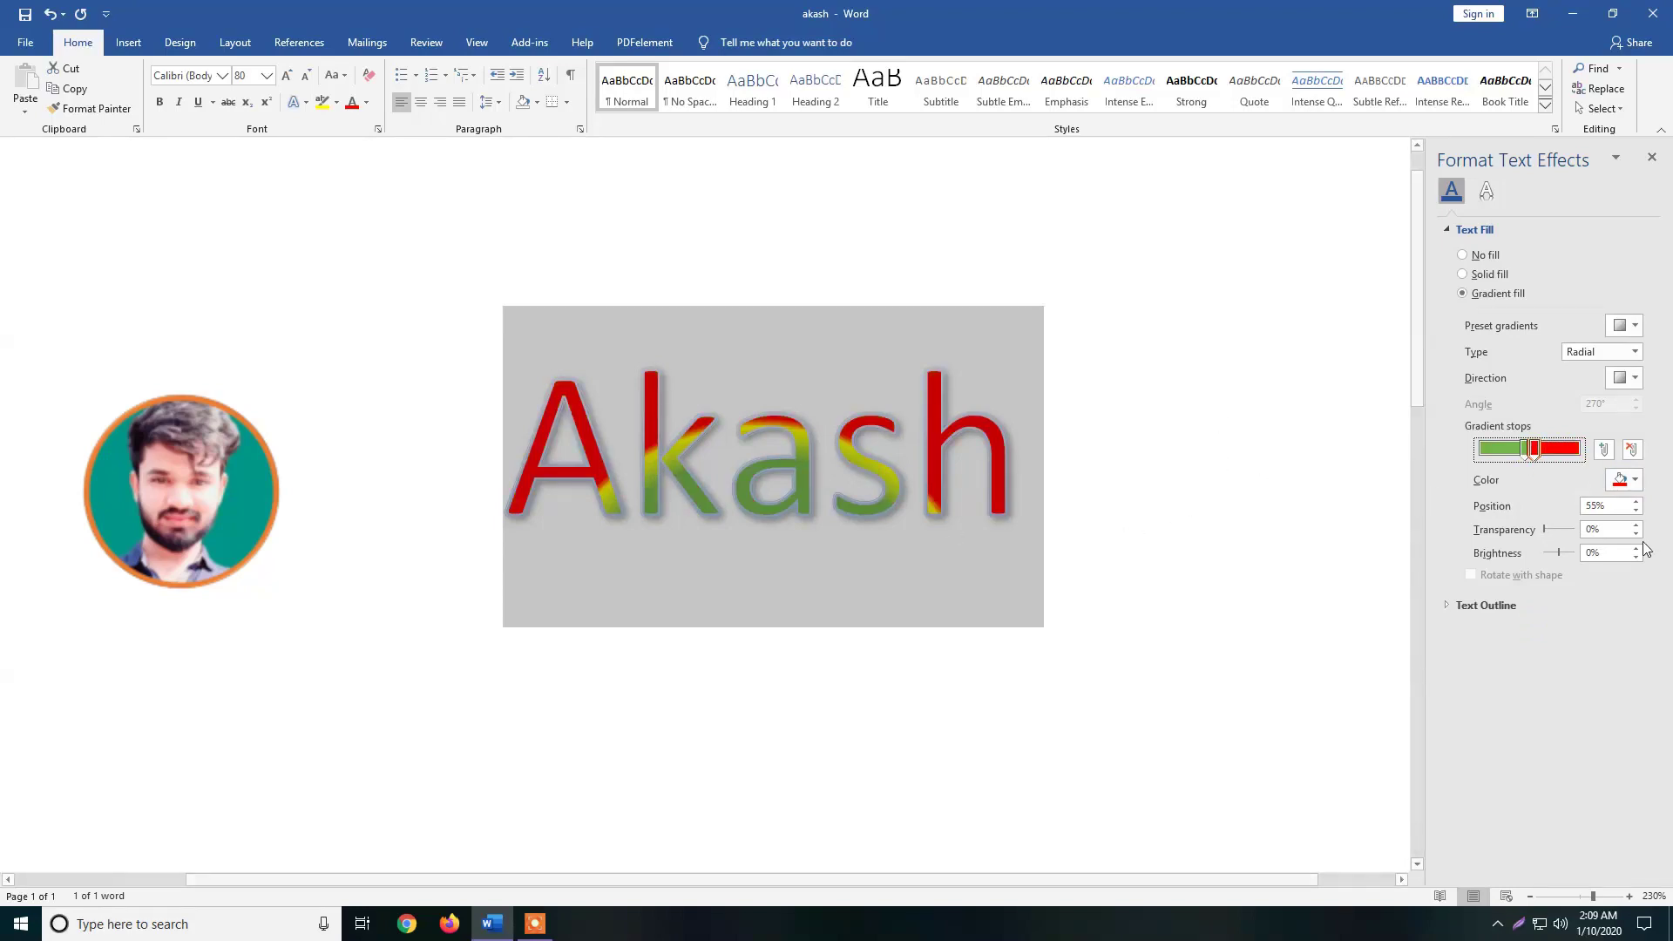
left_click(1651, 157)
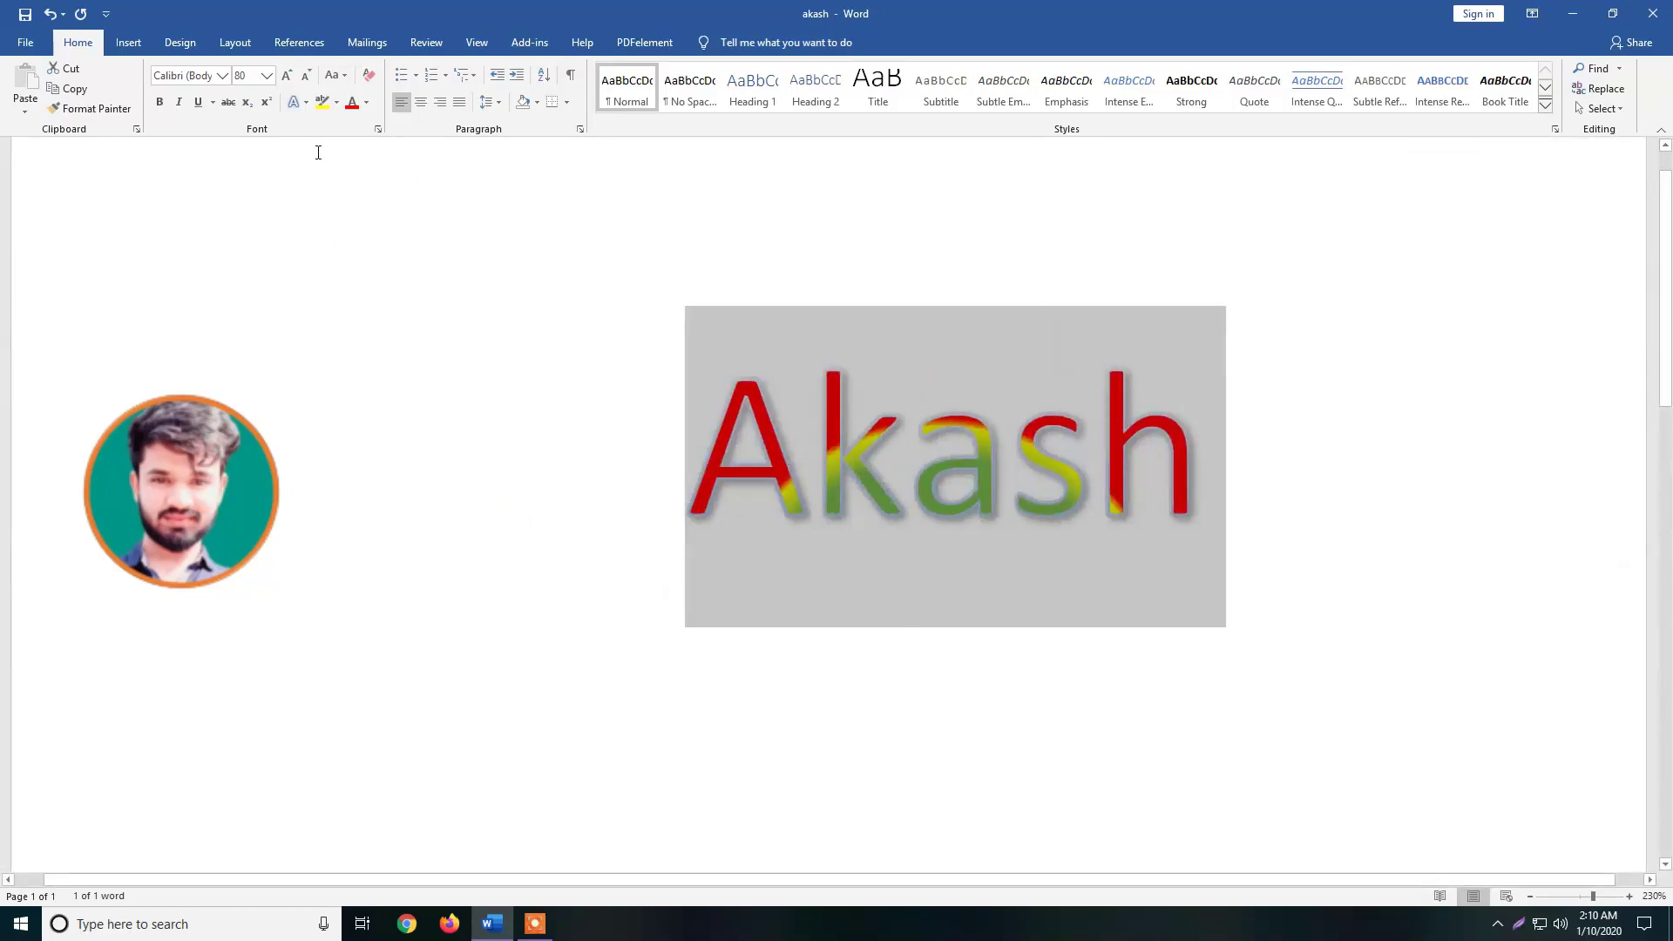
left_click(306, 101)
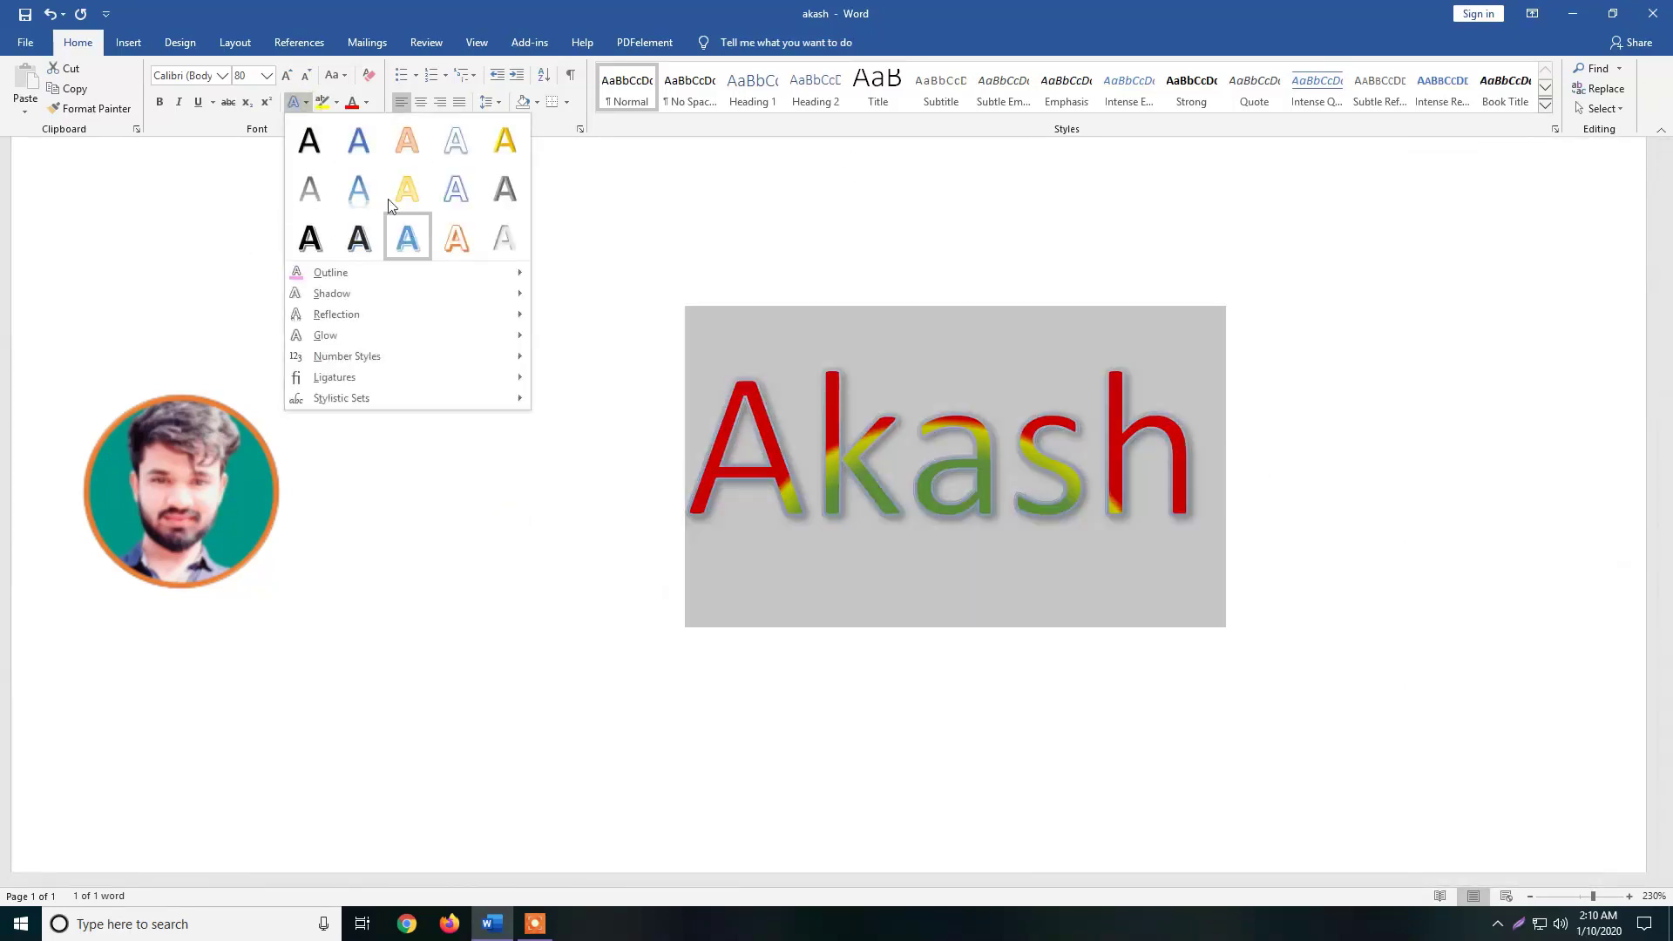
left_click(749, 225)
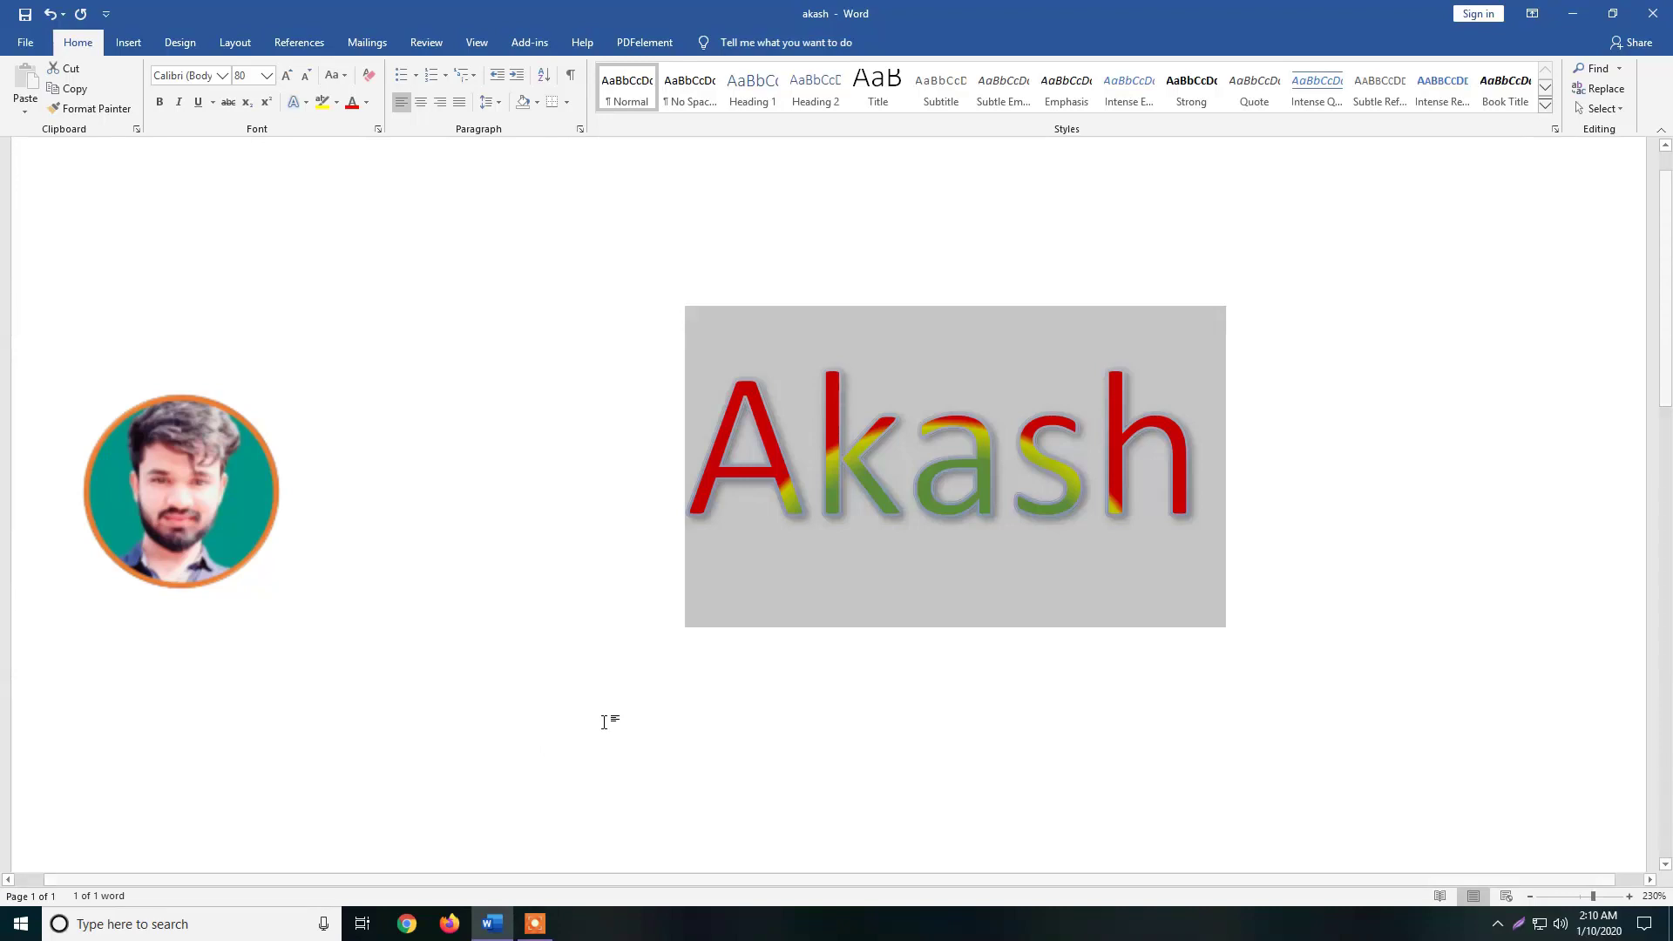
left_click(537, 925)
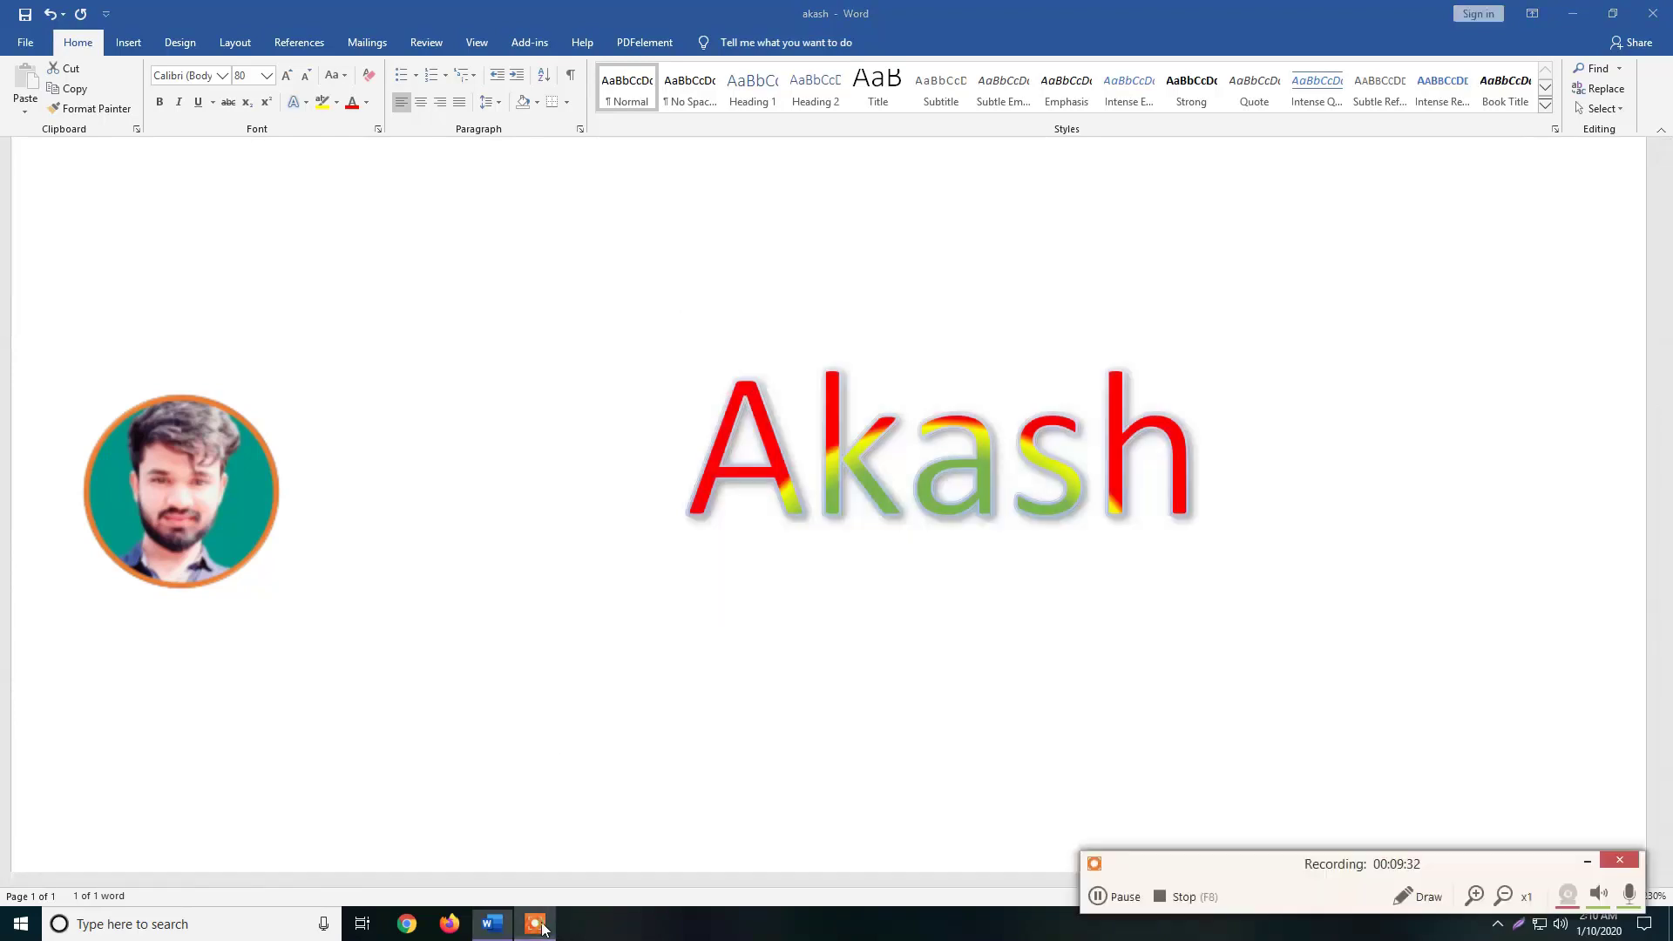